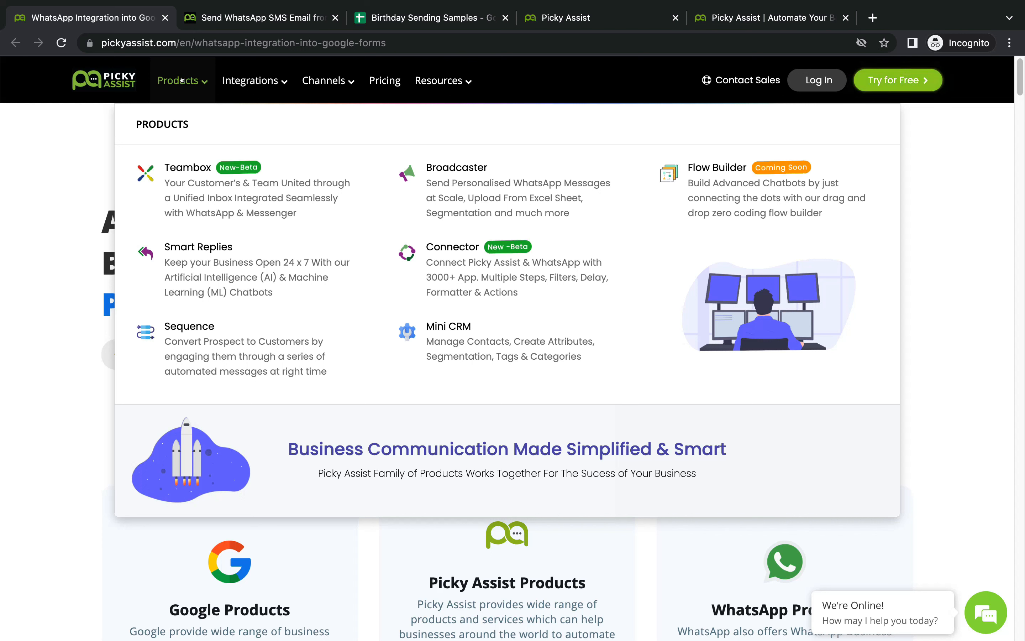
# Step: Browse the Products, Channels and Integrations menus, then open the Google Sheets birthday greetings blog article
pyautogui.moveTo(335, 79)
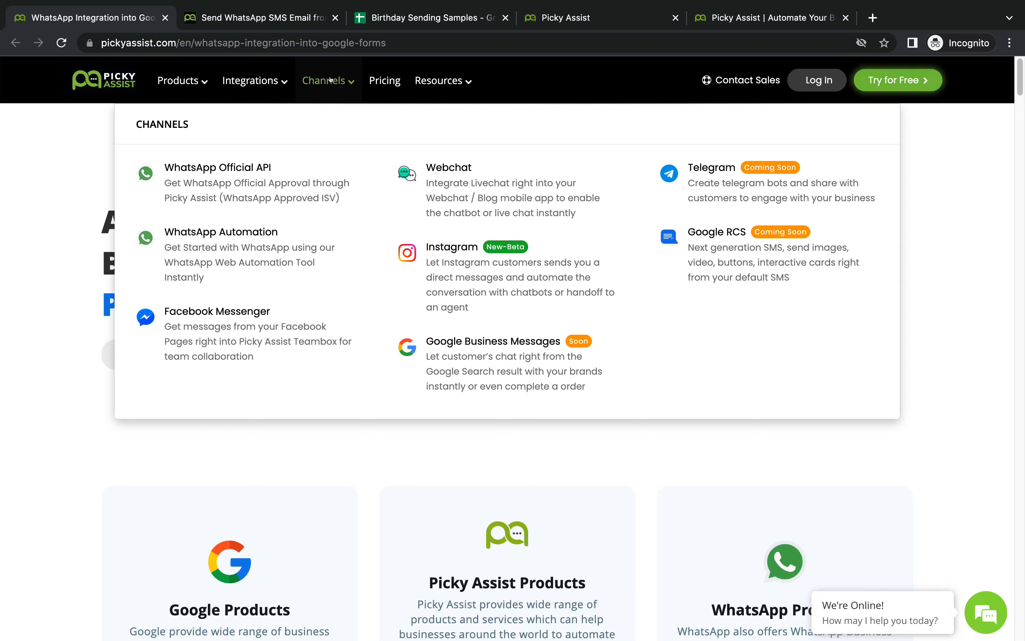
pyautogui.moveTo(243, 76)
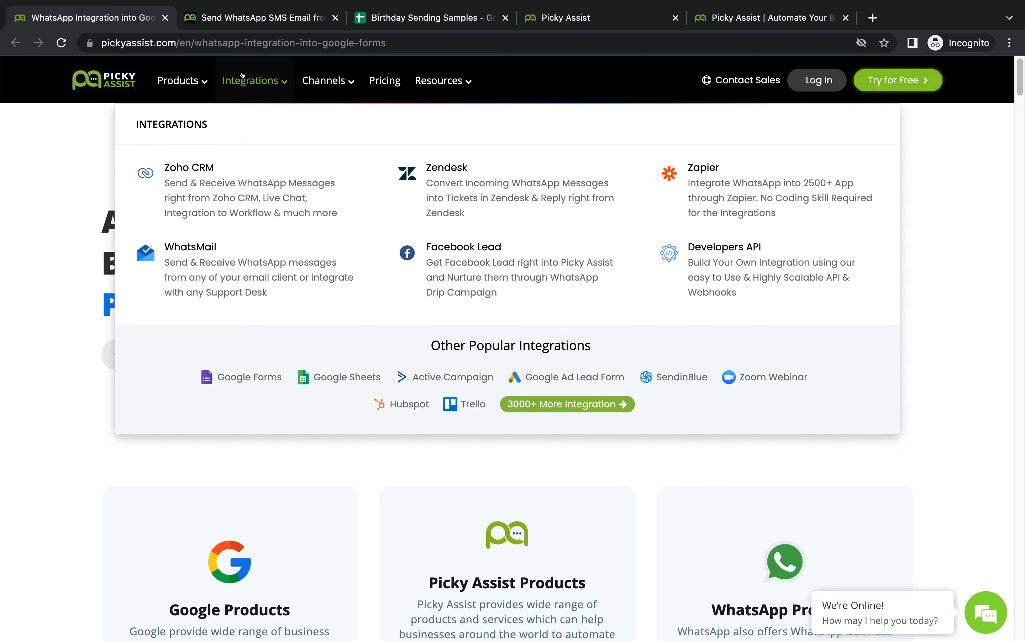
pyautogui.click(252, 19)
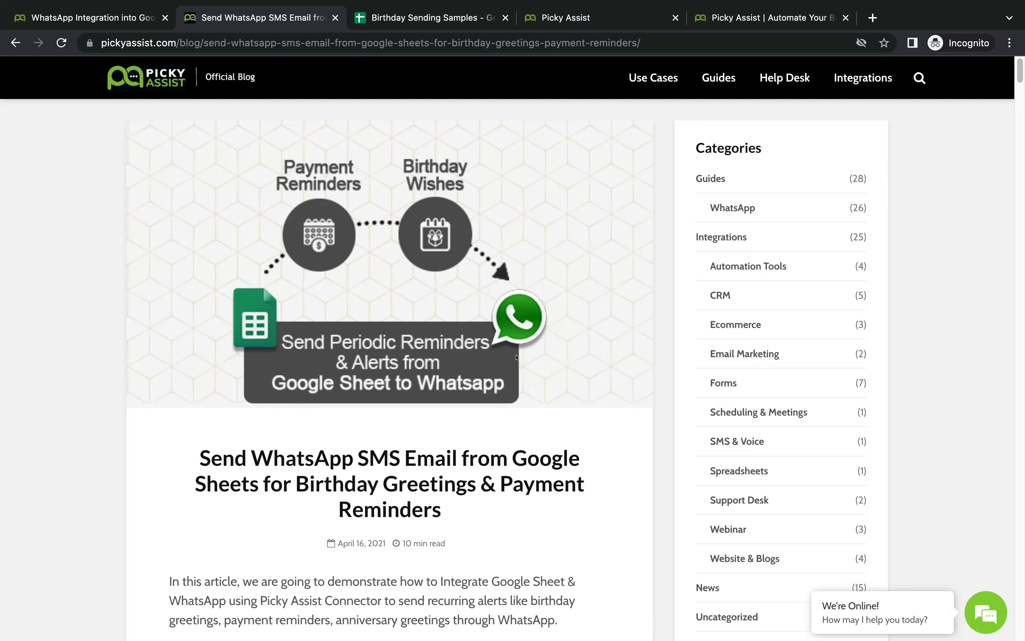
pyautogui.scroll(-3, 517, 357)
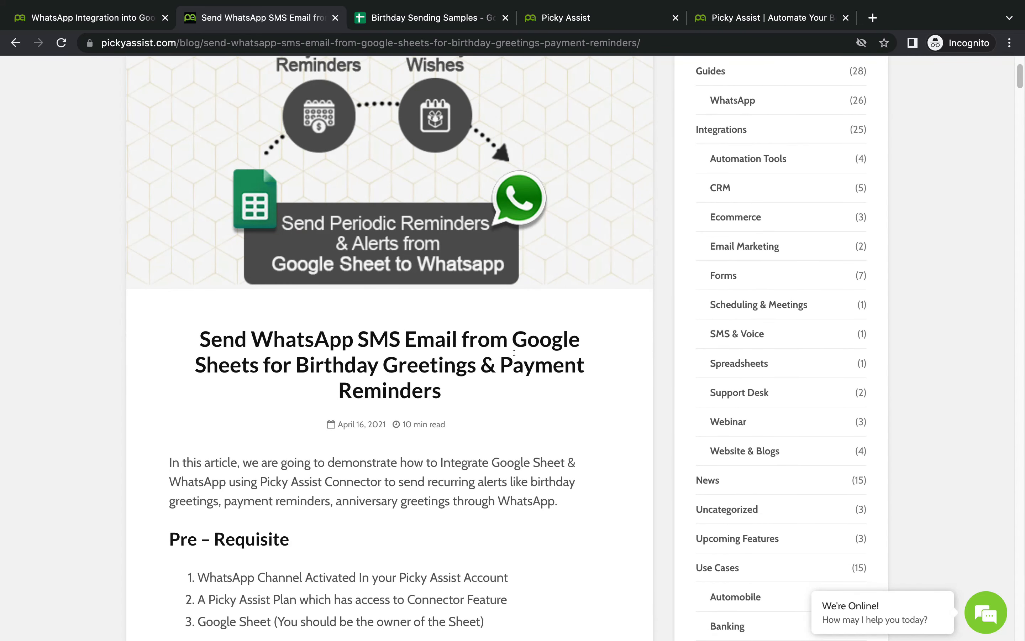
pyautogui.scroll(3, 517, 351)
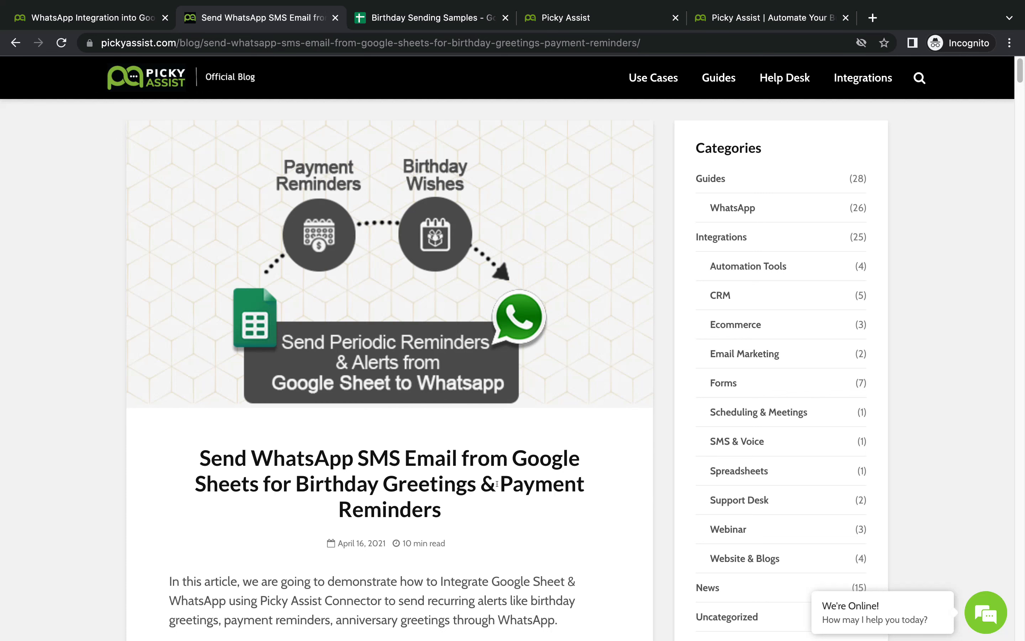
pyautogui.scroll(-1, 497, 484)
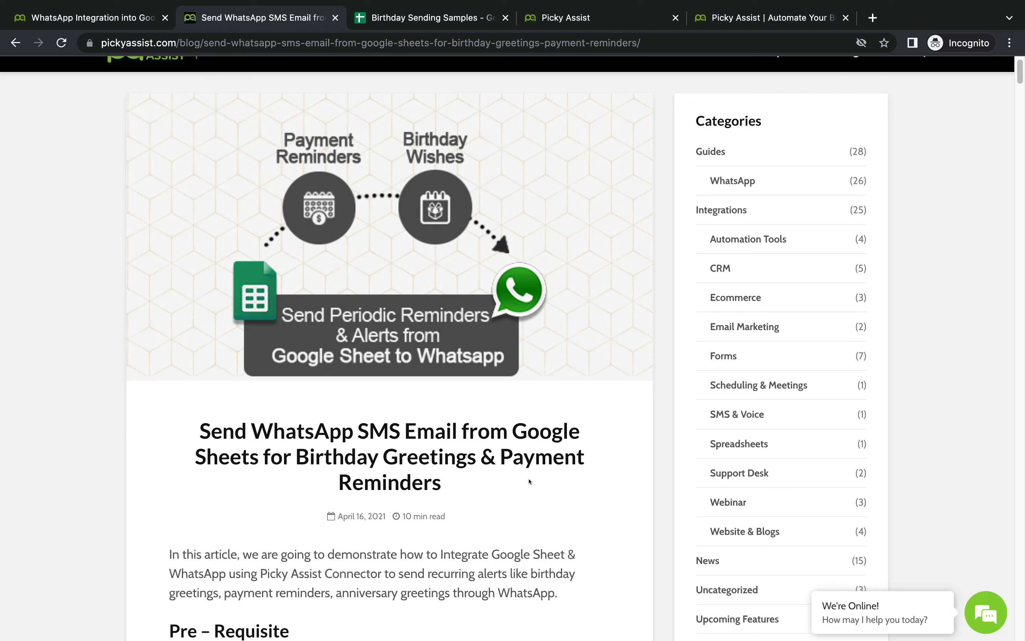
pyautogui.scroll(-5, 543, 477)
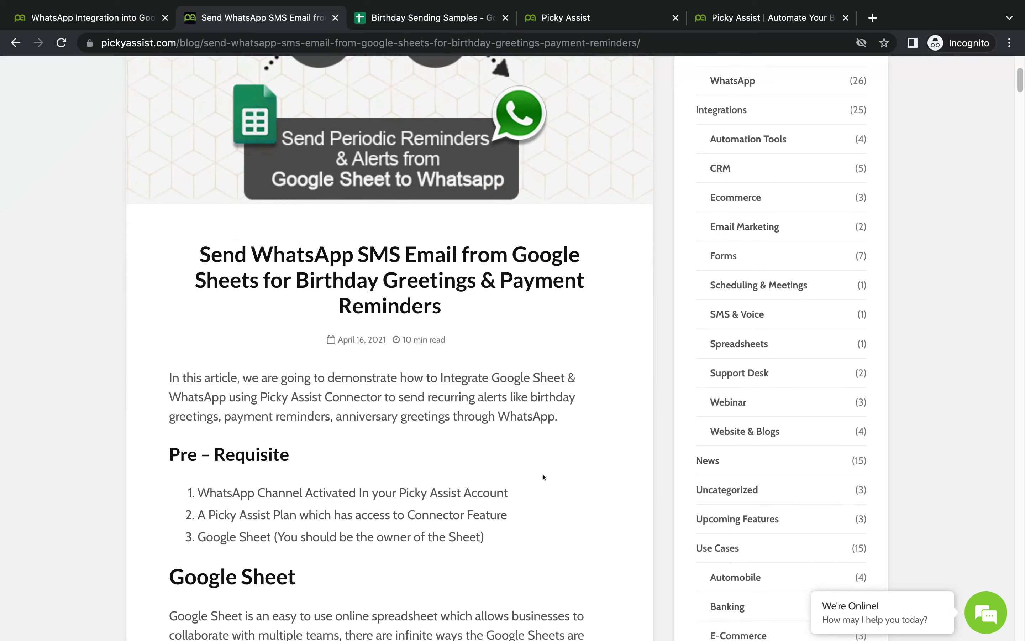
pyautogui.scroll(-1, 543, 477)
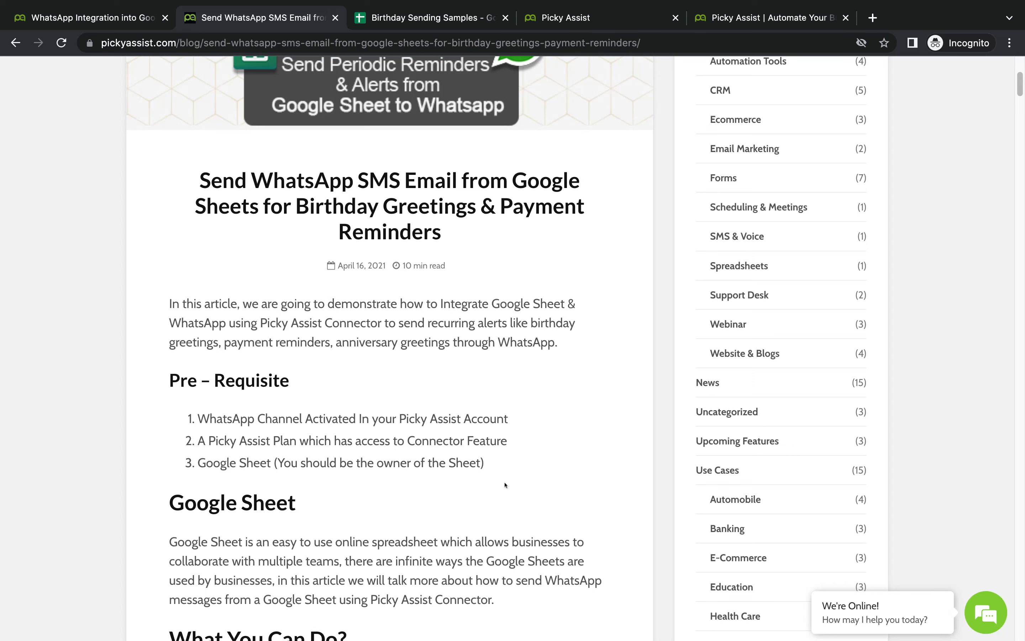
pyautogui.scroll(-1, 505, 483)
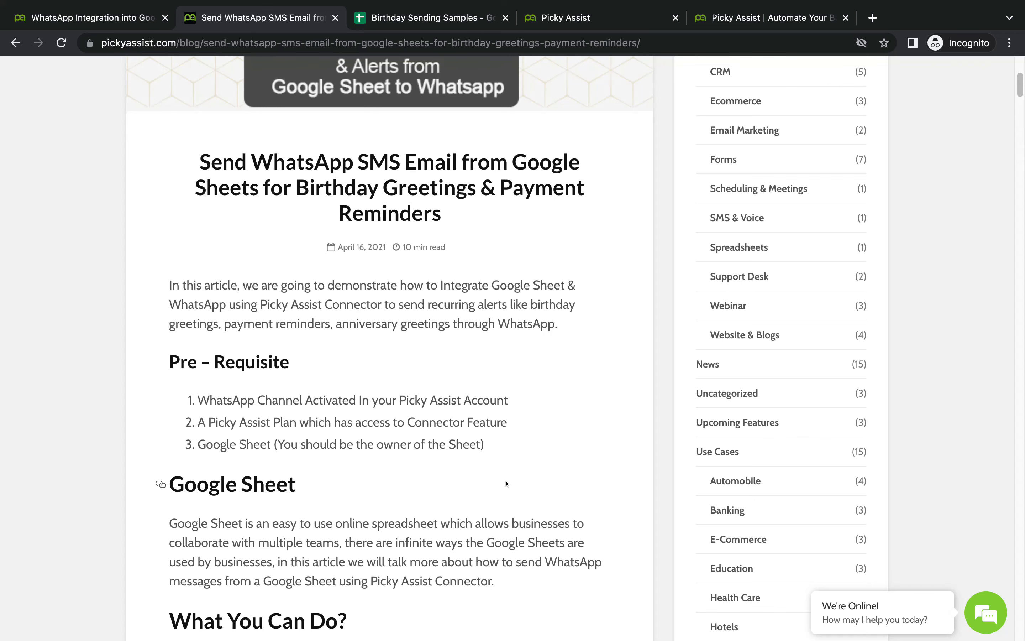
pyautogui.scroll(-7, 507, 484)
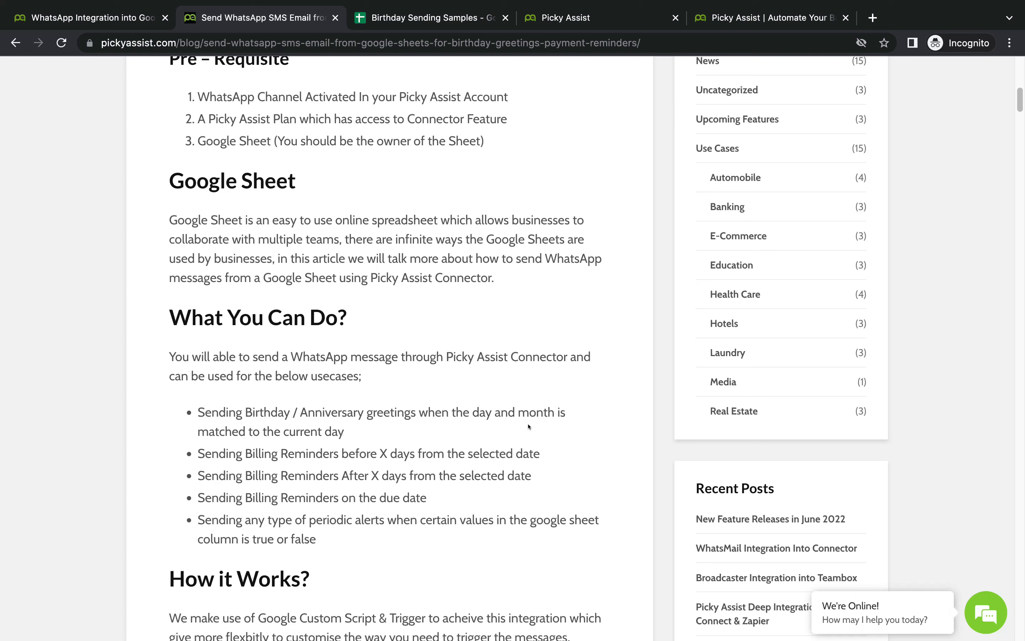
# Step: Insert a new column B left of Name in Birthday Sending Samples and head it 'Email'
pyautogui.click(453, 26)
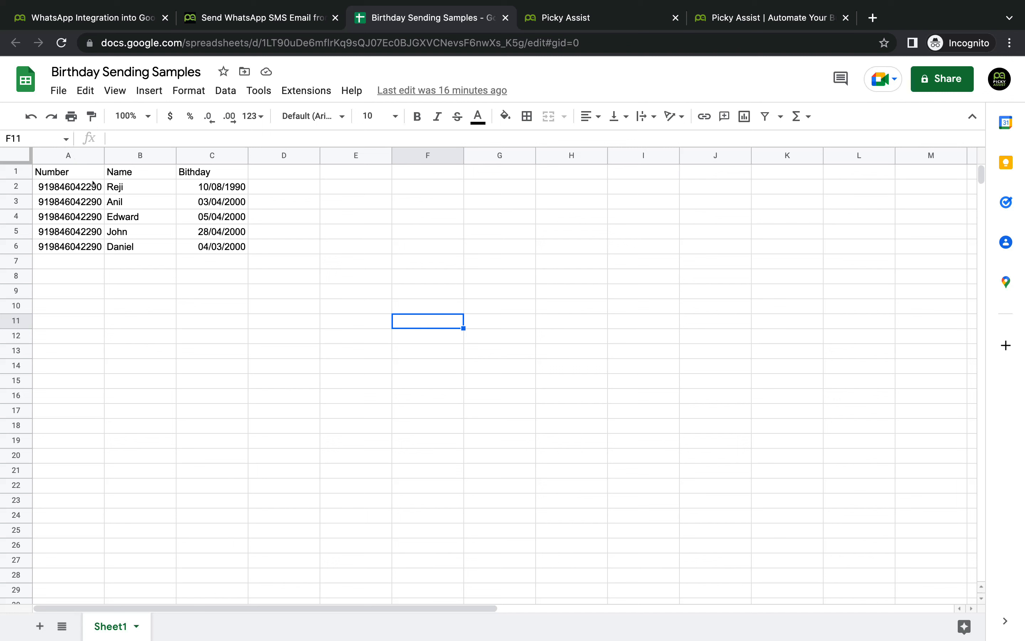
pyautogui.rightClick(126, 154)
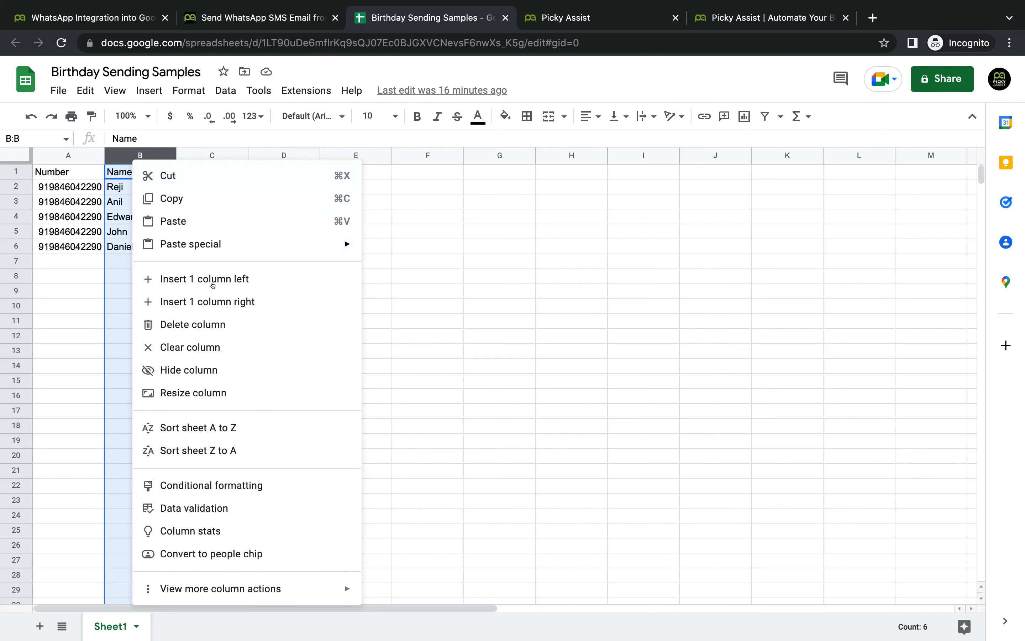
pyautogui.click(216, 278)
pyautogui.click(137, 172)
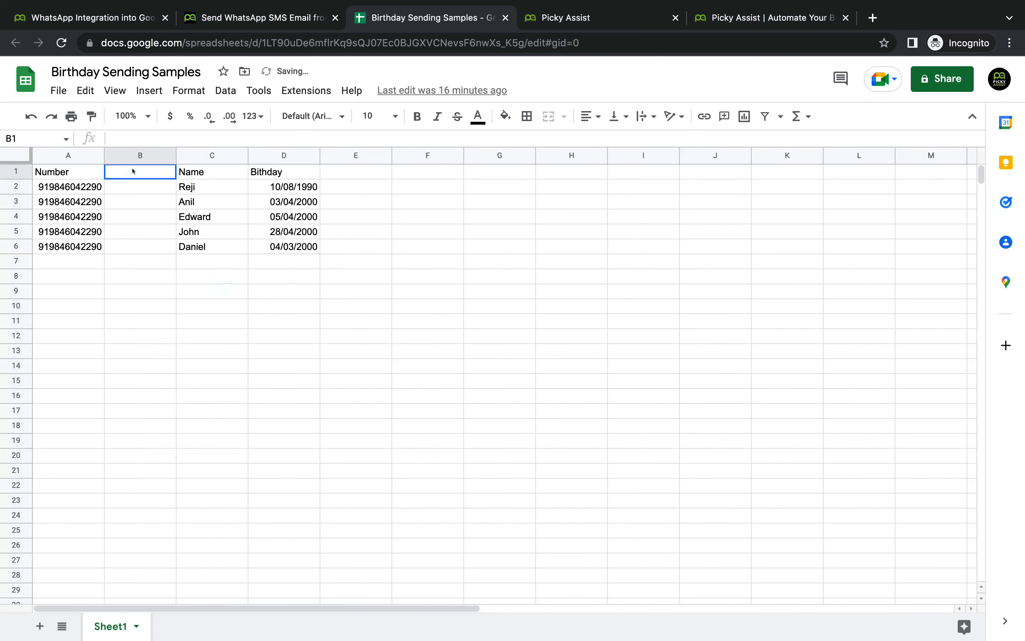
pyautogui.write('Email')
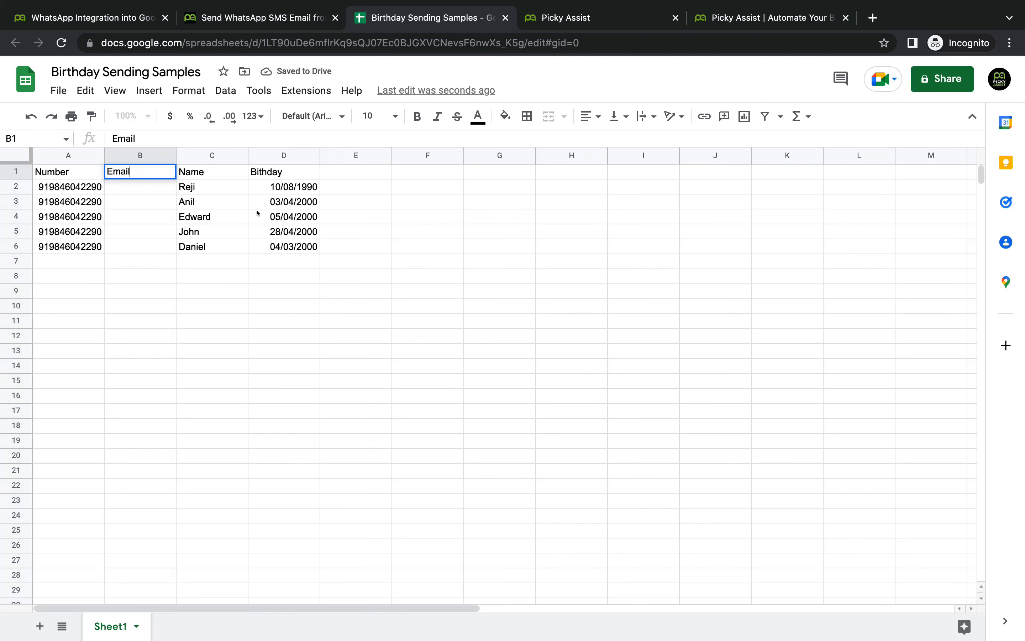
pyautogui.click(150, 421)
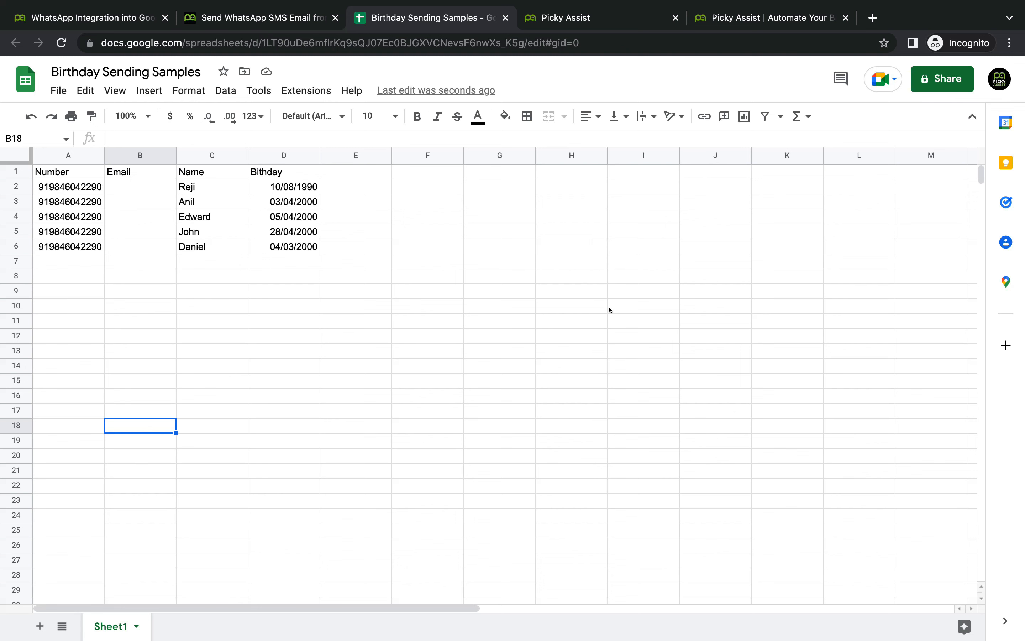
pyautogui.click(614, 24)
# Step: Open the Connectors list under More Menus > Automation in the Picky Assist dashboard
pyautogui.click(252, 21)
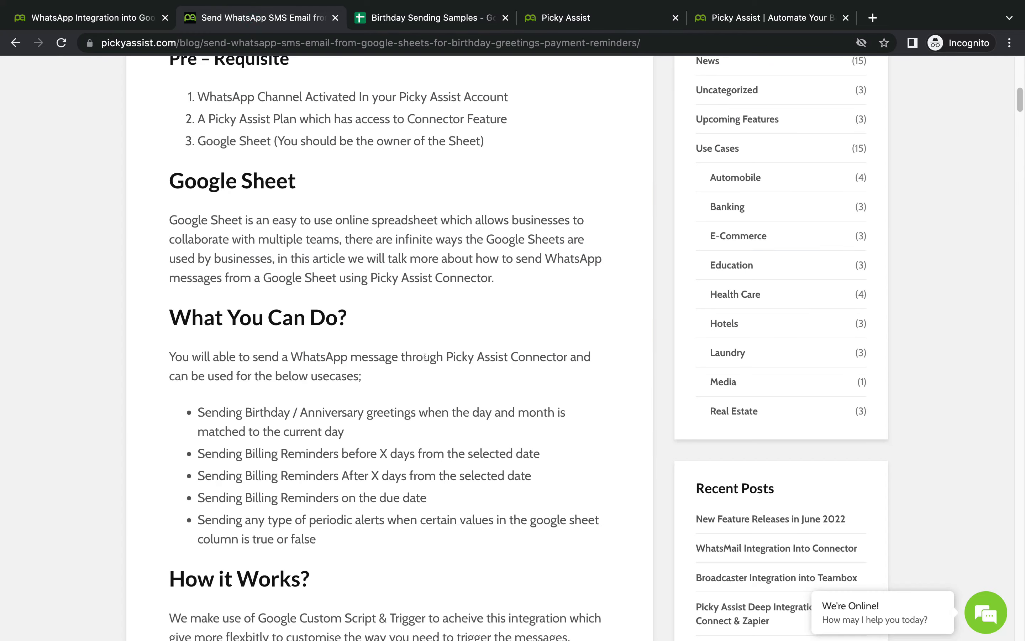
pyautogui.scroll(-10, 425, 357)
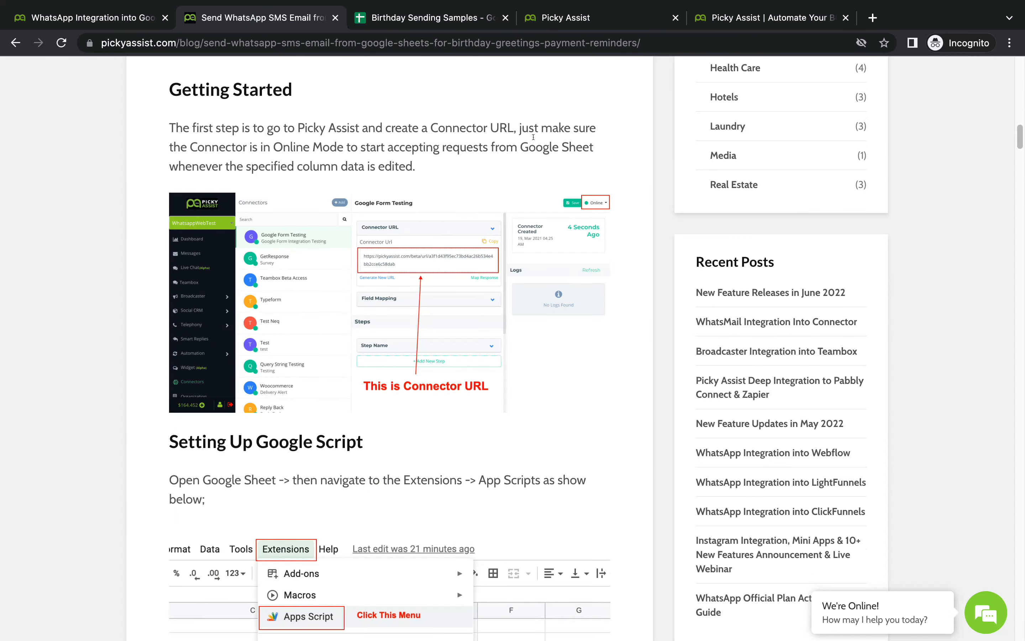
pyautogui.click(602, 19)
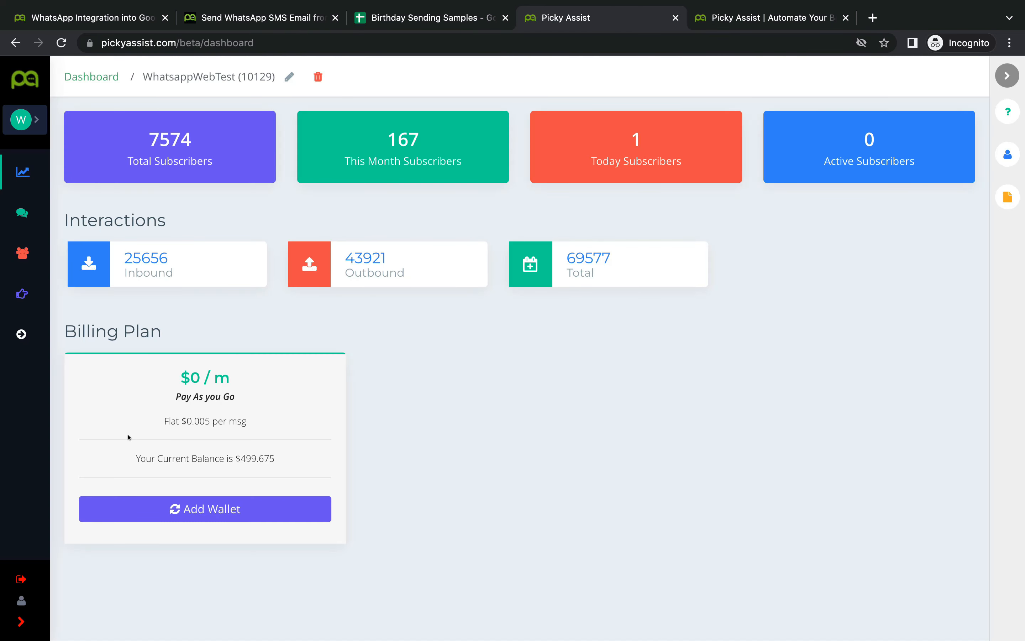
pyautogui.click(21, 334)
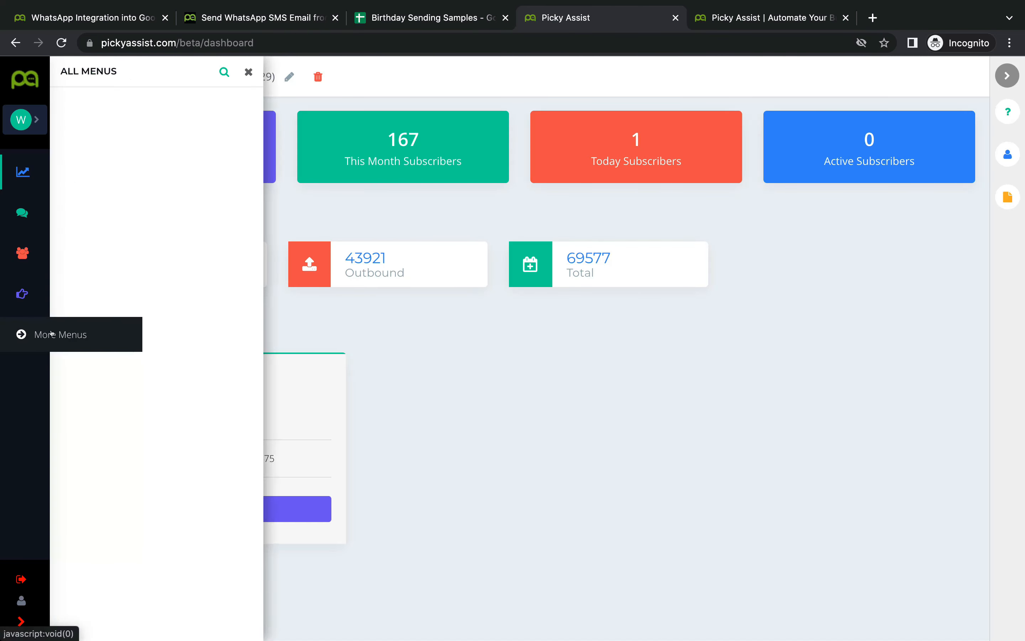
pyautogui.click(191, 316)
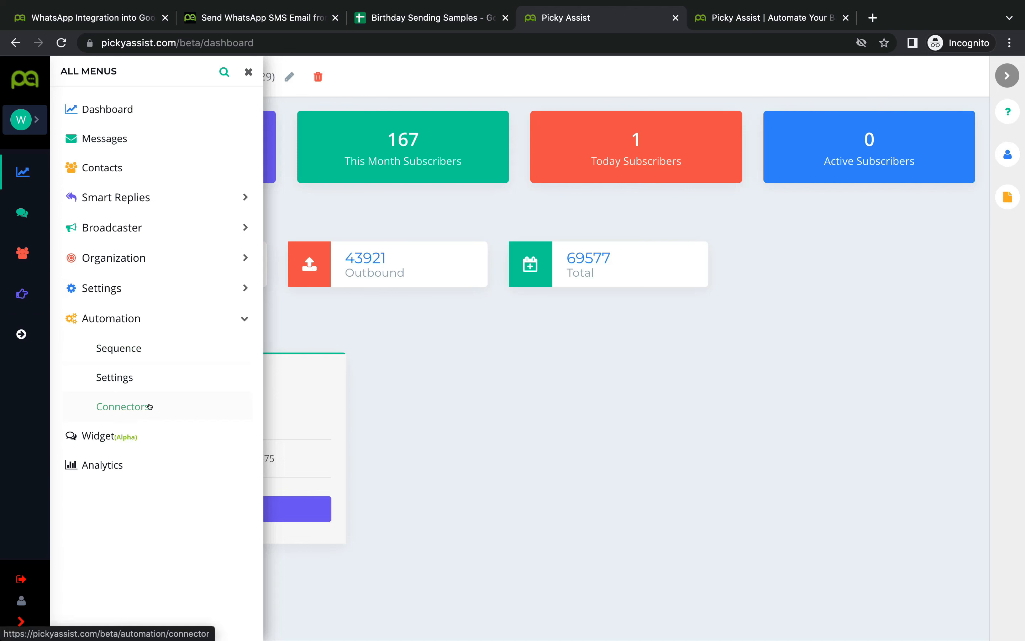
pyautogui.click(149, 406)
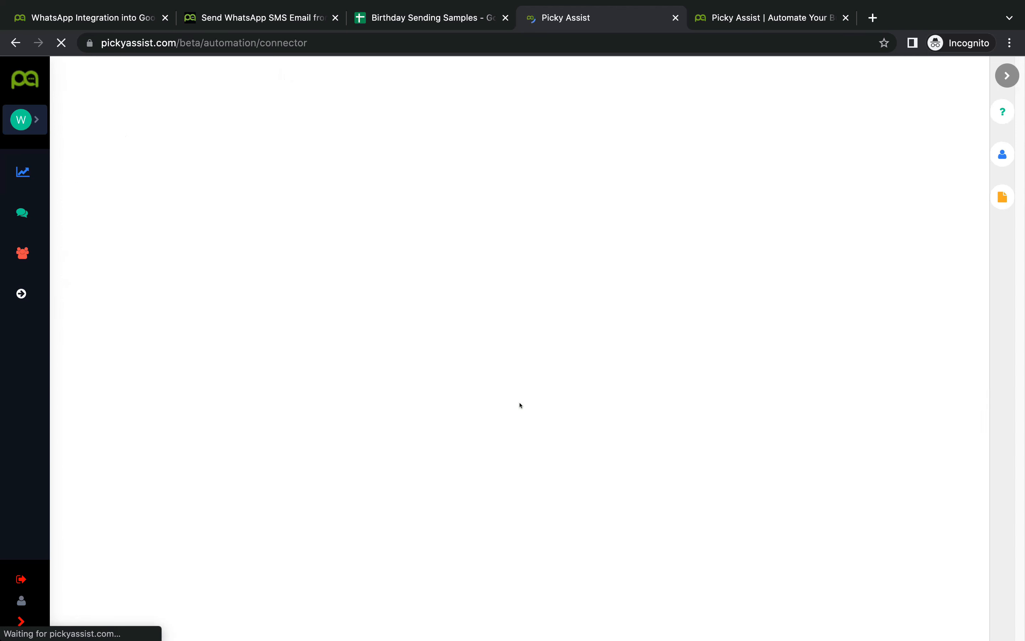
# Step: Add a connector named 'Google Birthday Greetings', then return to the blog's script instructions
pyautogui.click(268, 75)
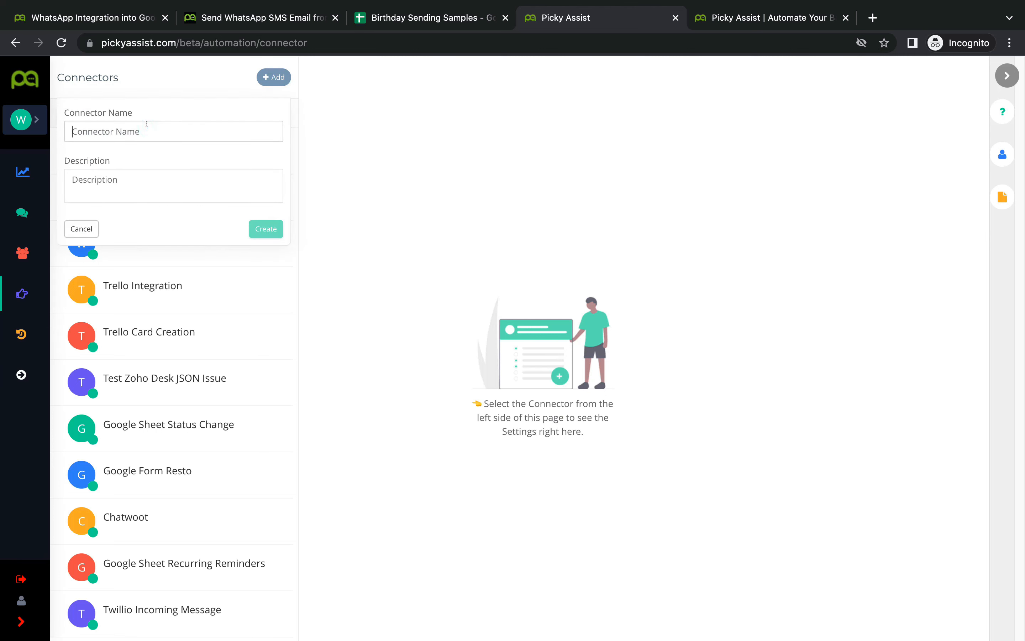
pyautogui.write('Google ')
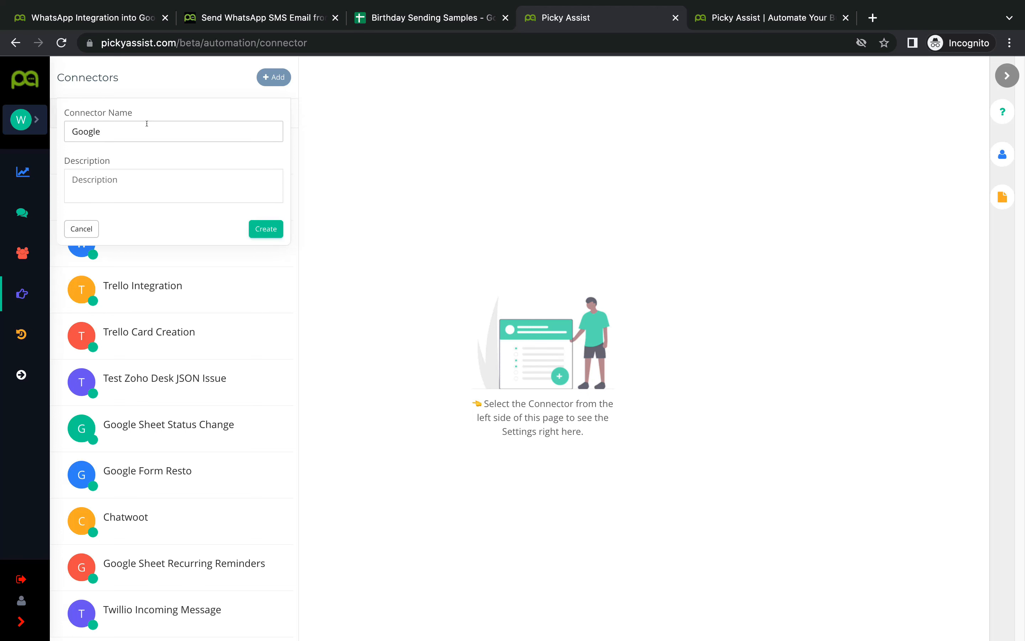
pyautogui.write('Birthday Greetings')
pyautogui.click(258, 229)
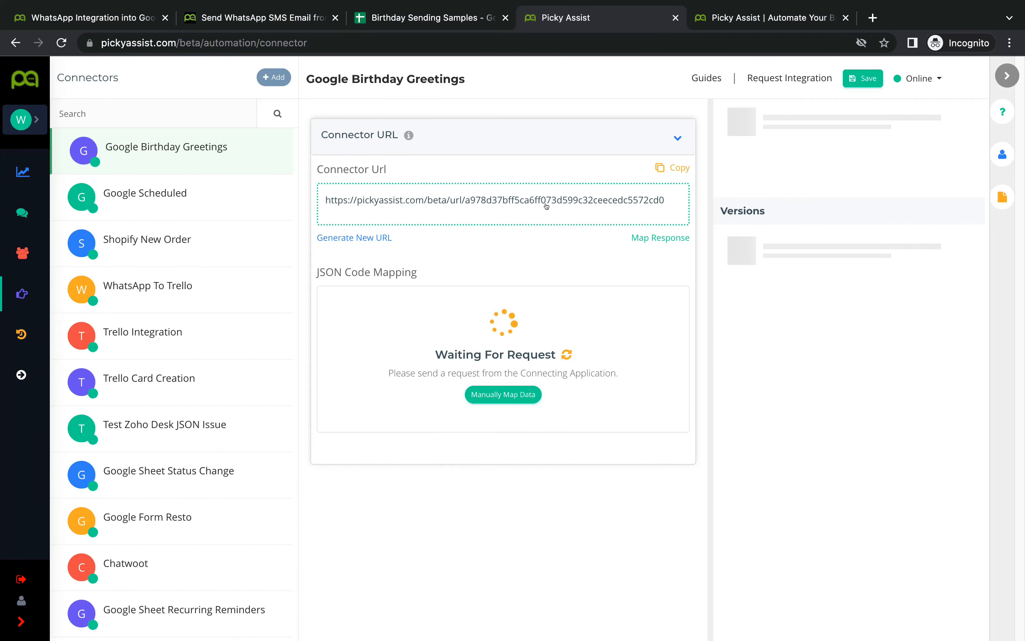
pyautogui.click(257, 27)
pyautogui.scroll(-2, 424, 420)
pyautogui.scroll(-2, 443, 414)
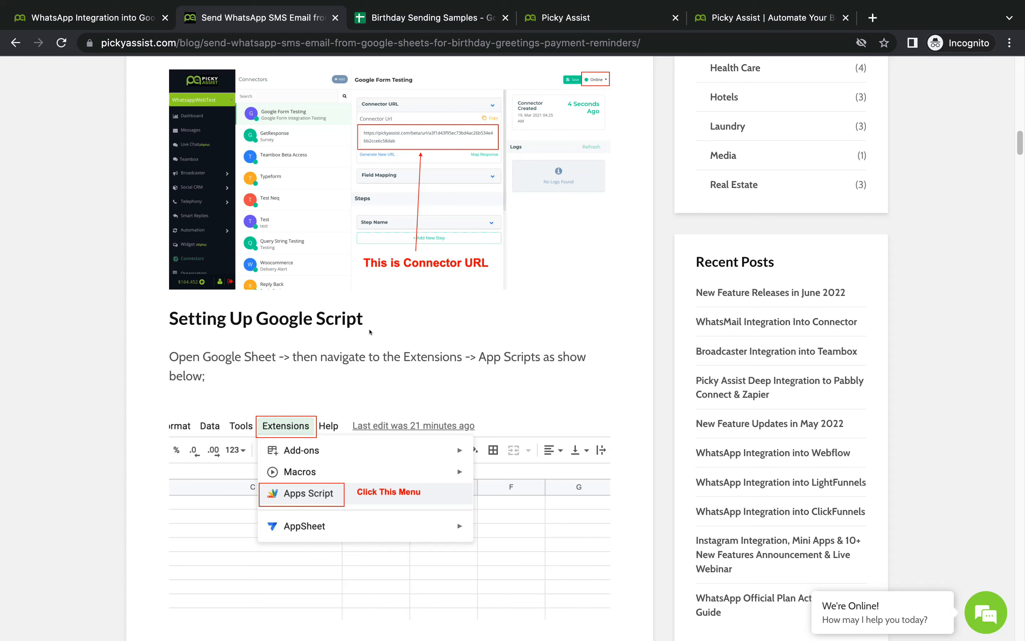
# Step: Launch Extensions > Apps Script from the Birthday Sending Samples spreadsheet
pyautogui.scroll(-1, 370, 332)
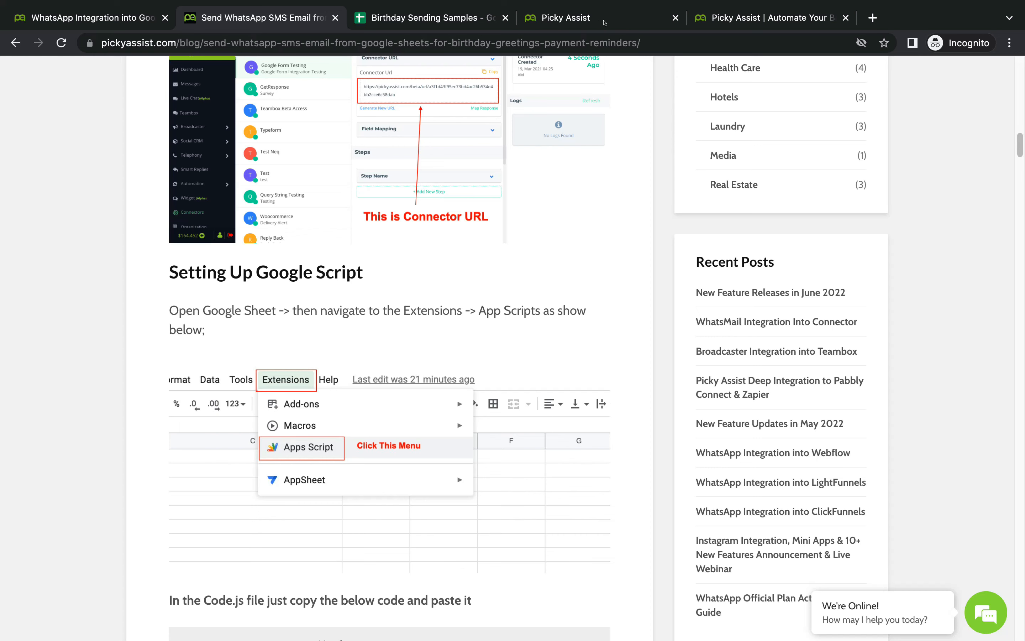
pyautogui.click(424, 17)
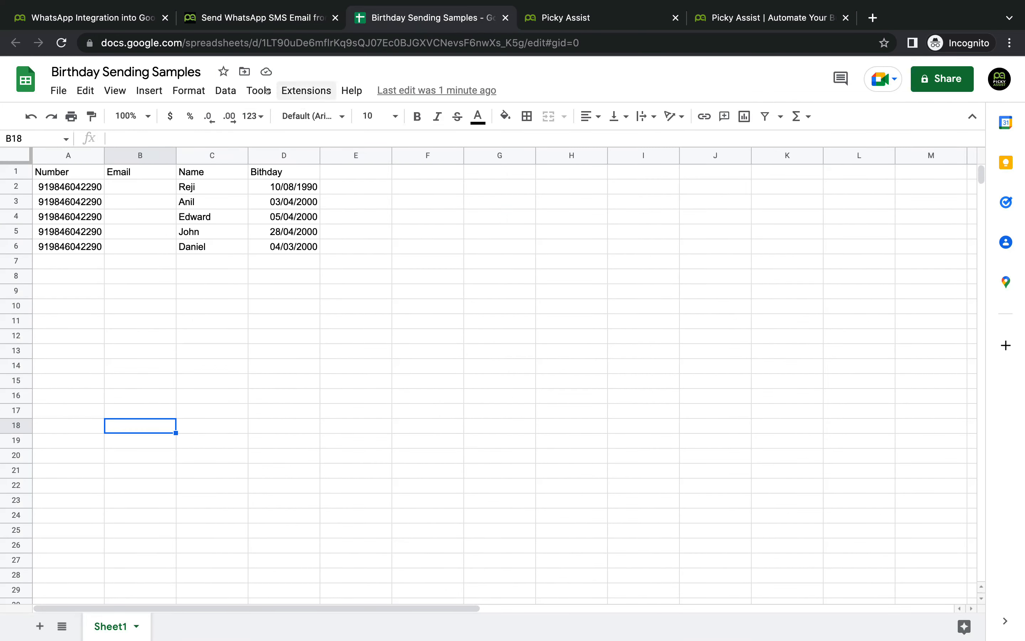
pyautogui.click(306, 91)
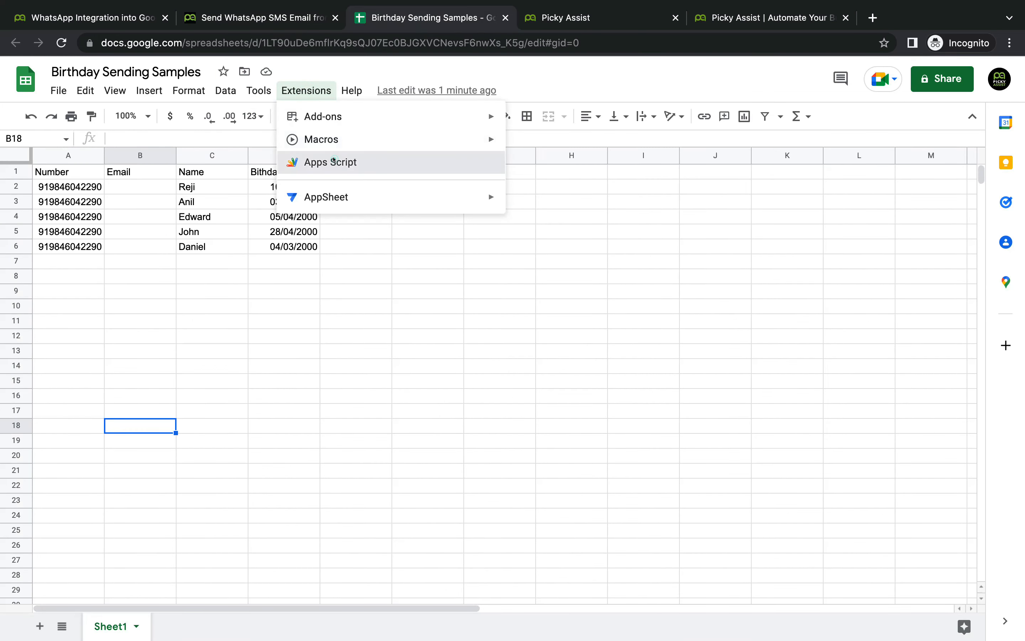
pyautogui.click(334, 161)
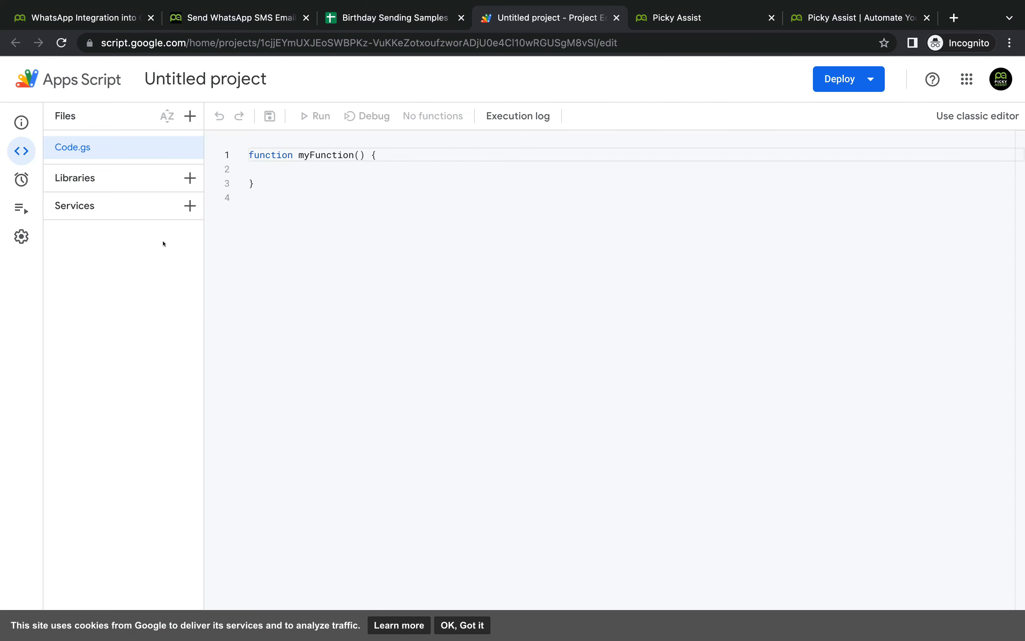
# Step: Copy the blog's PickyAlert script and paste it over all the default myFunction code in Code.gs
pyautogui.click(245, 18)
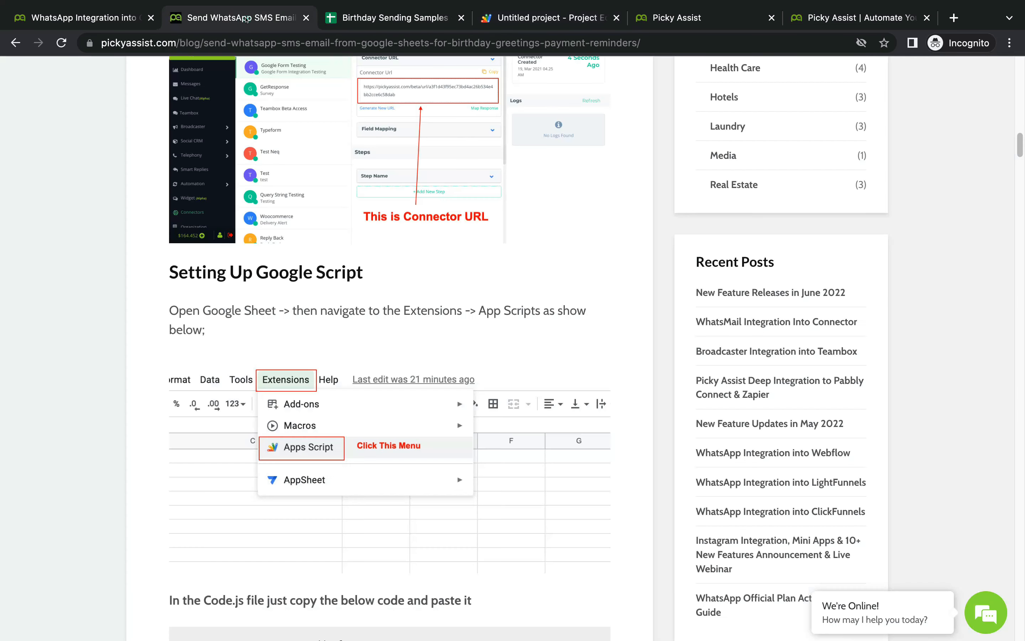
pyautogui.scroll(-5, 415, 365)
pyautogui.scroll(-5, 415, 364)
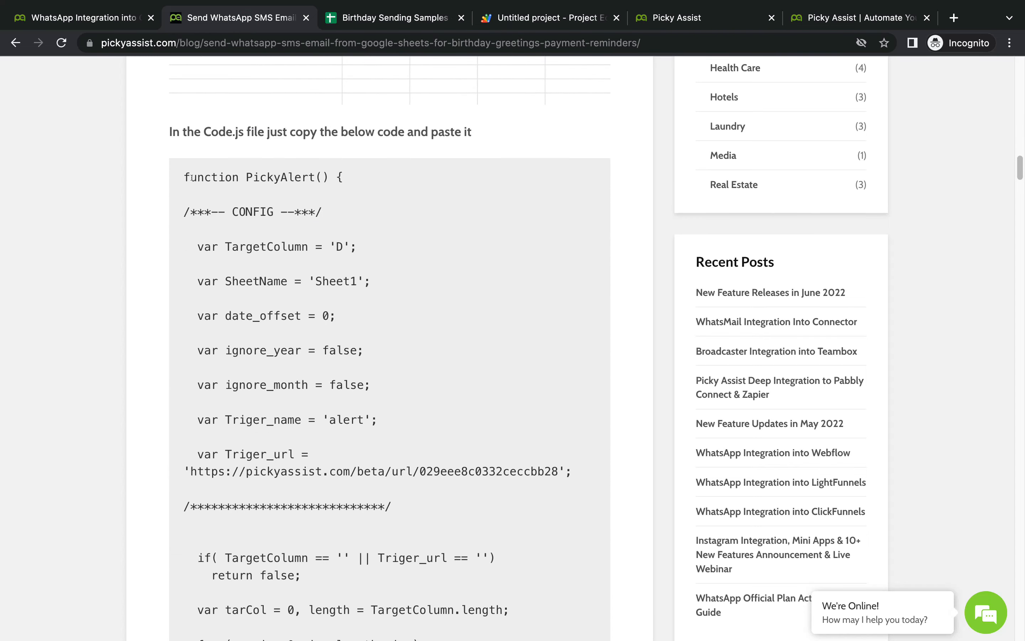
pyautogui.moveTo(185, 177); pyautogui.dragTo(234, 464)
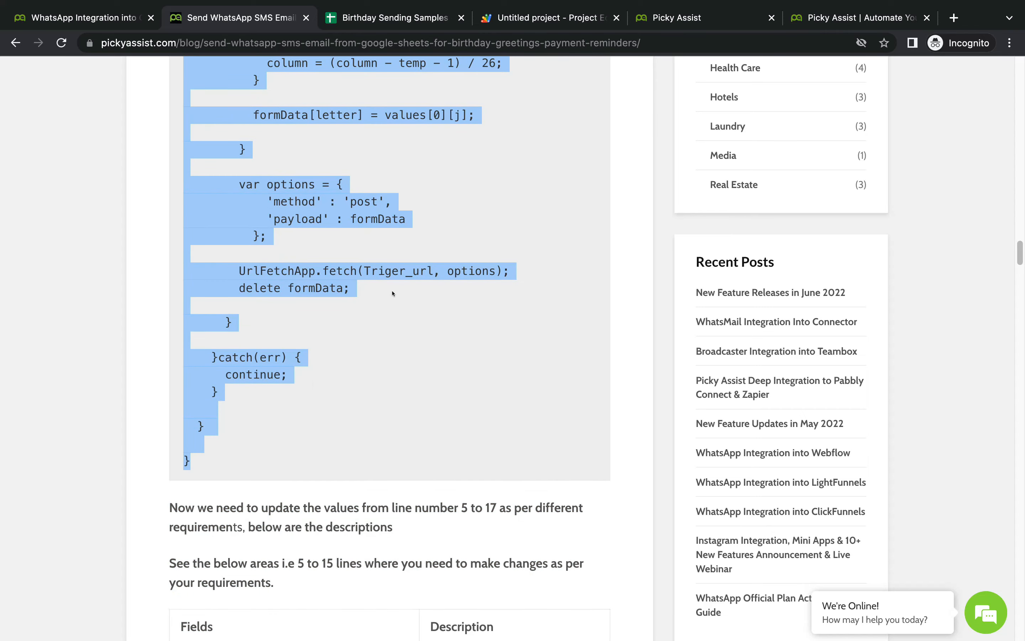
pyautogui.click(532, 18)
pyautogui.click(339, 192)
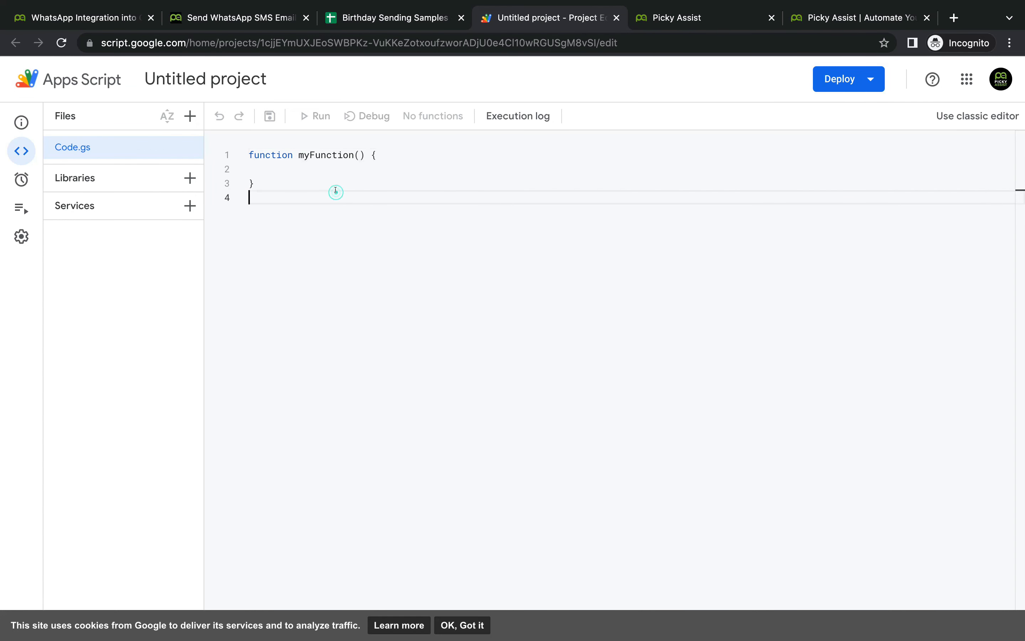
pyautogui.hotkey('ctrl', 'a')
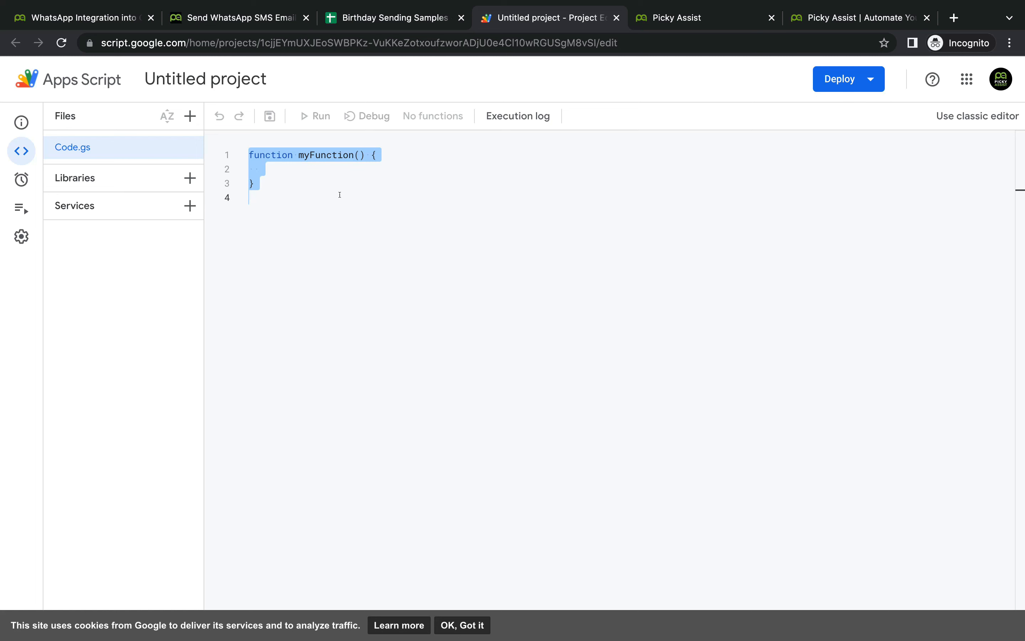
pyautogui.press('BackSpace')
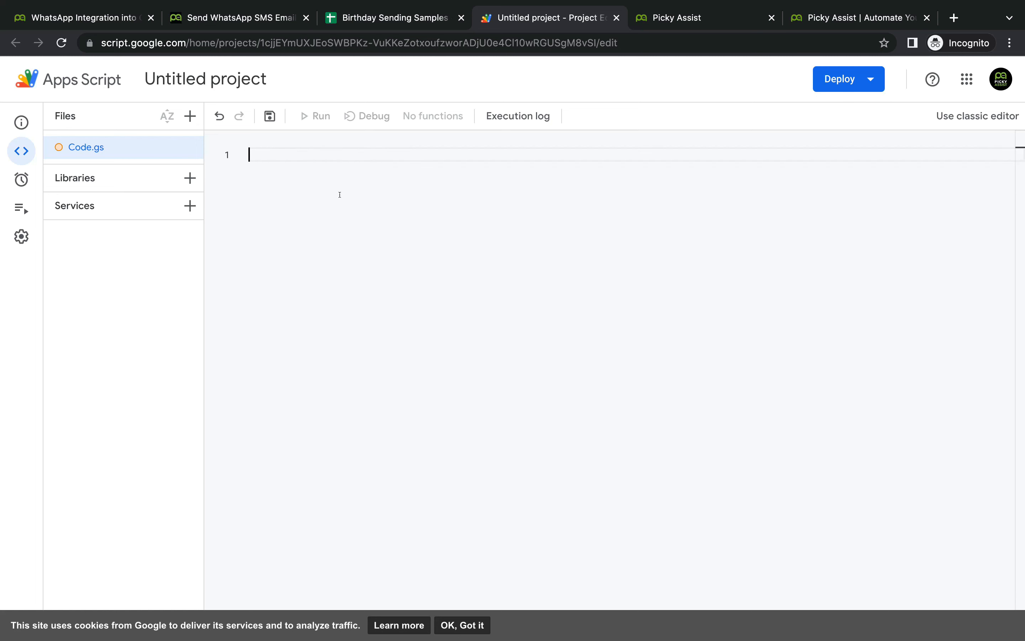
pyautogui.hotkey('ctrl', 'v')
pyautogui.scroll(15, 588, 244)
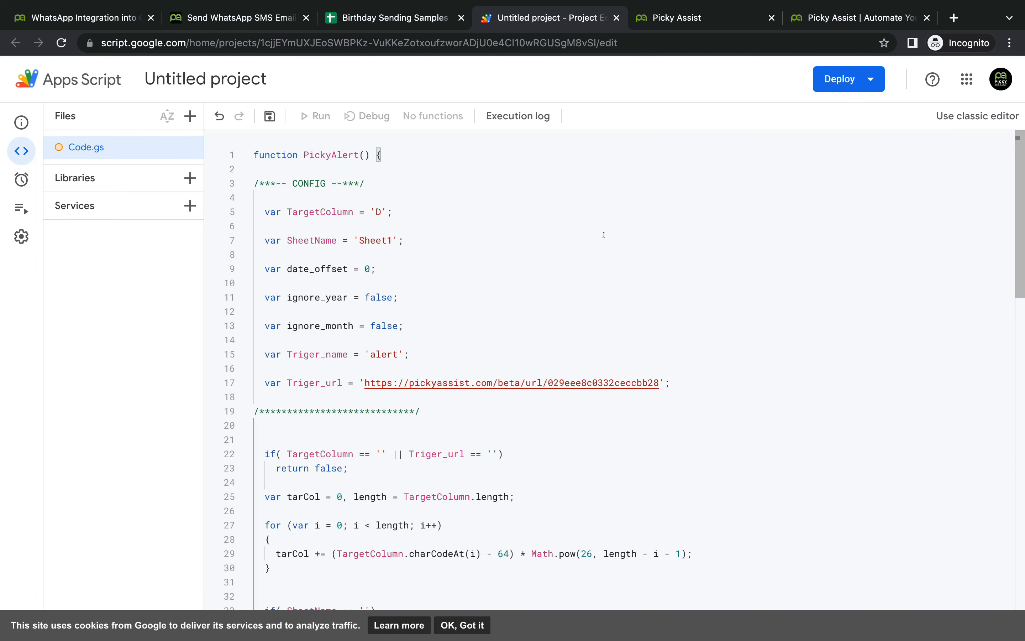
# Step: Rename the 'Untitled project' Apps Script project to 'Birthday Greetings'
pyautogui.click(205, 80)
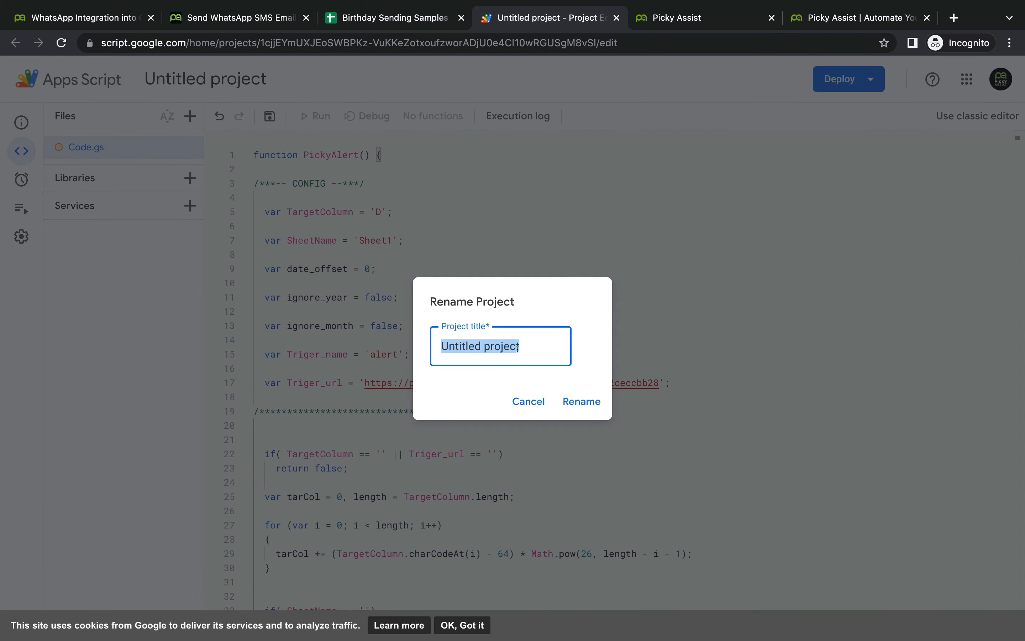
pyautogui.write('Birthd')
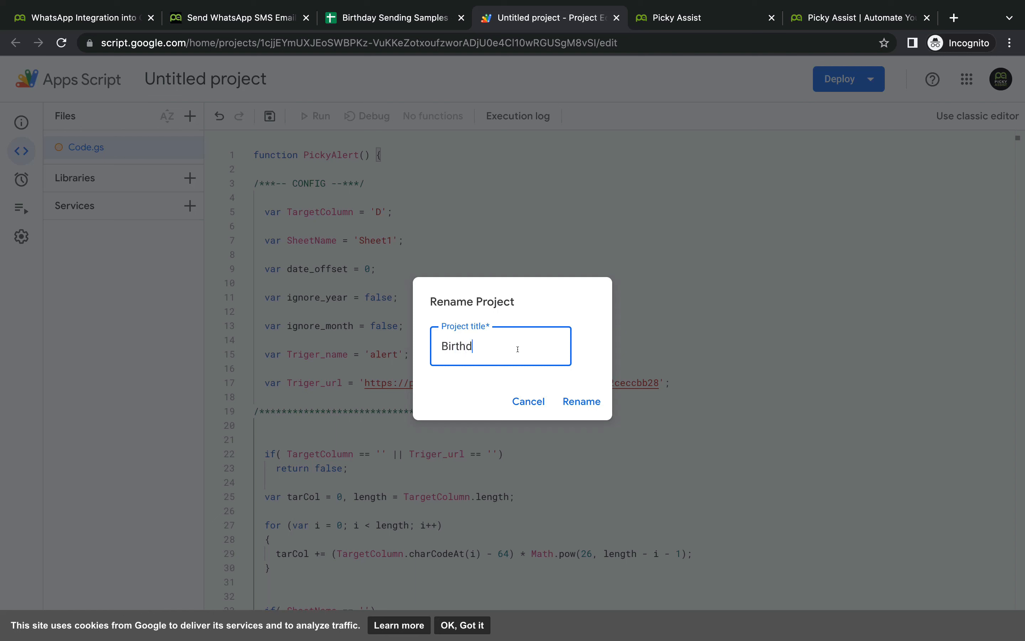
pyautogui.write('ay Greetings')
pyautogui.click(578, 402)
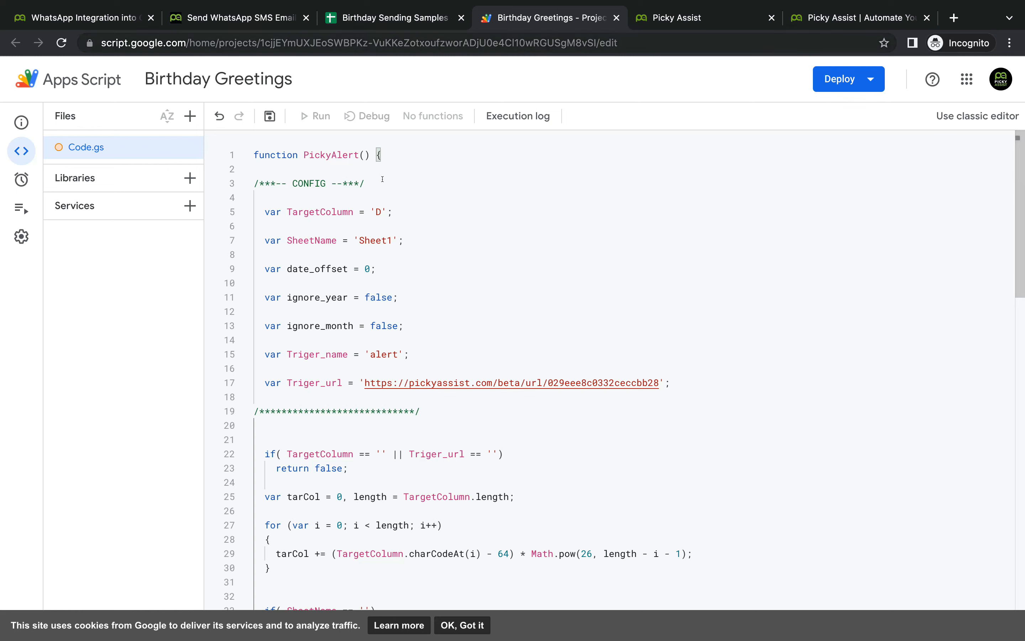
pyautogui.click(390, 15)
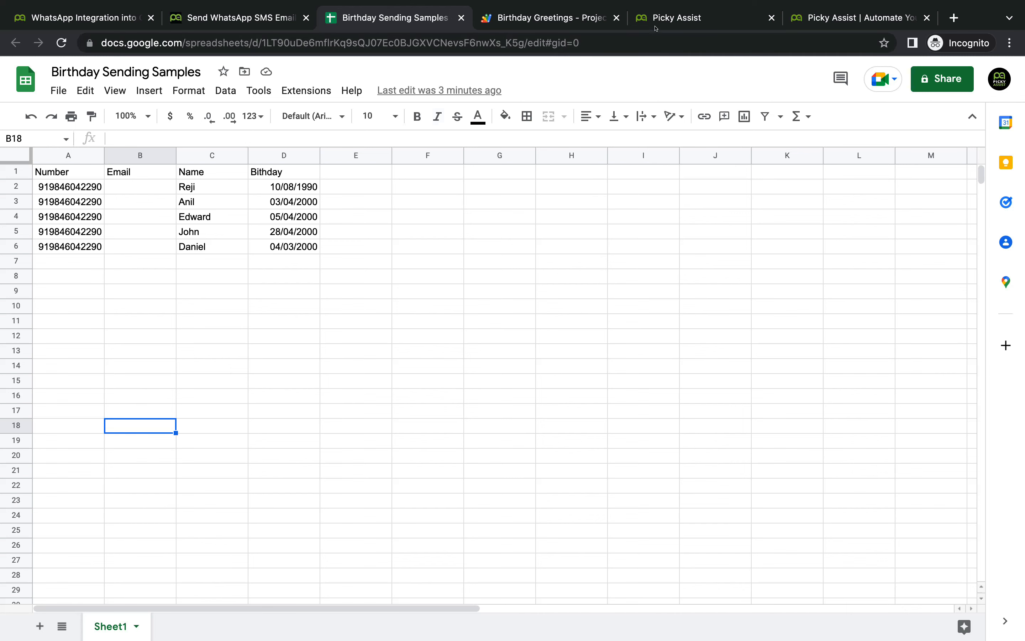
pyautogui.click(527, 17)
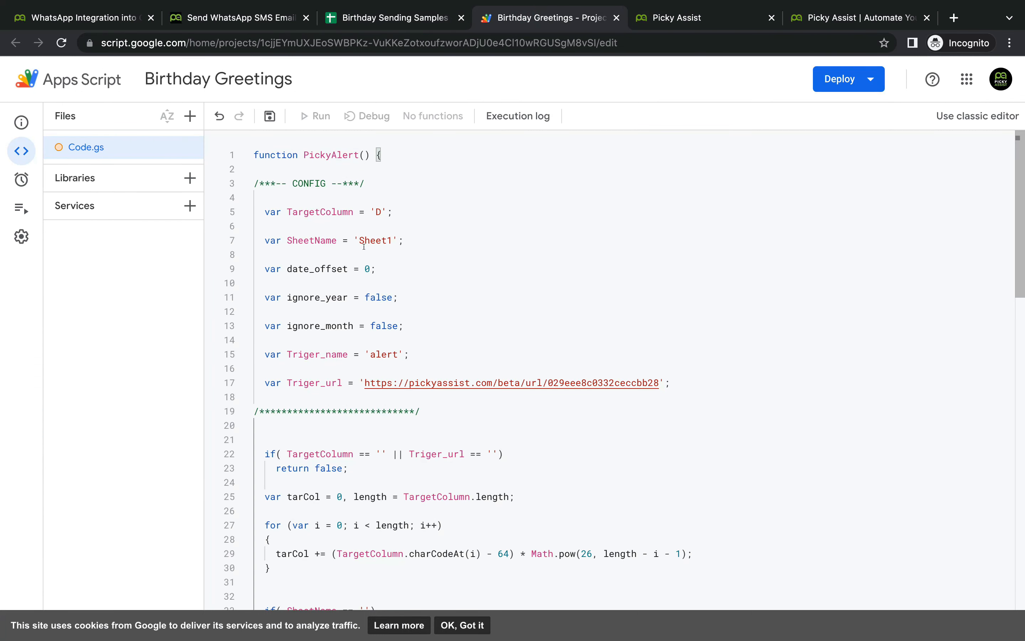
# Step: Verify the sheet tab is named Sheet1 and leave SheetName on line 7 as 'Sheet1'
pyautogui.click(386, 18)
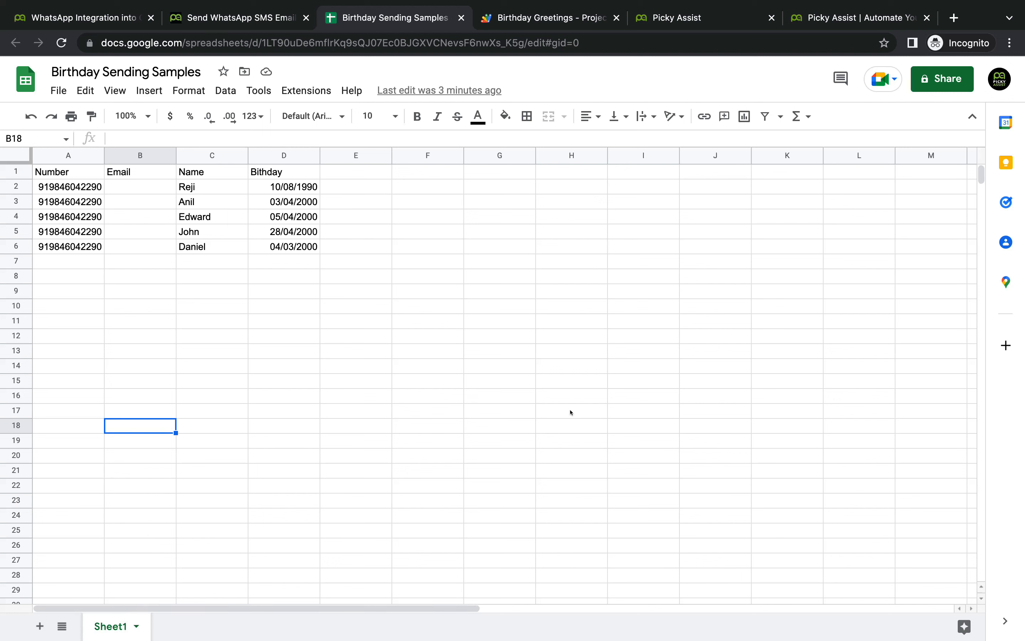
pyautogui.click(551, 19)
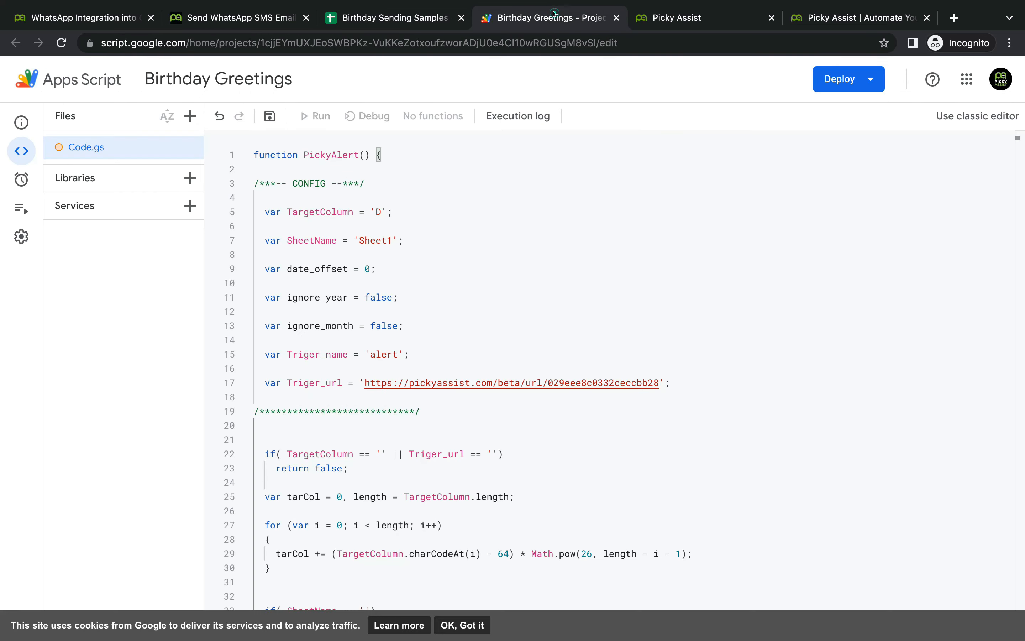
pyautogui.doubleClick(375, 238)
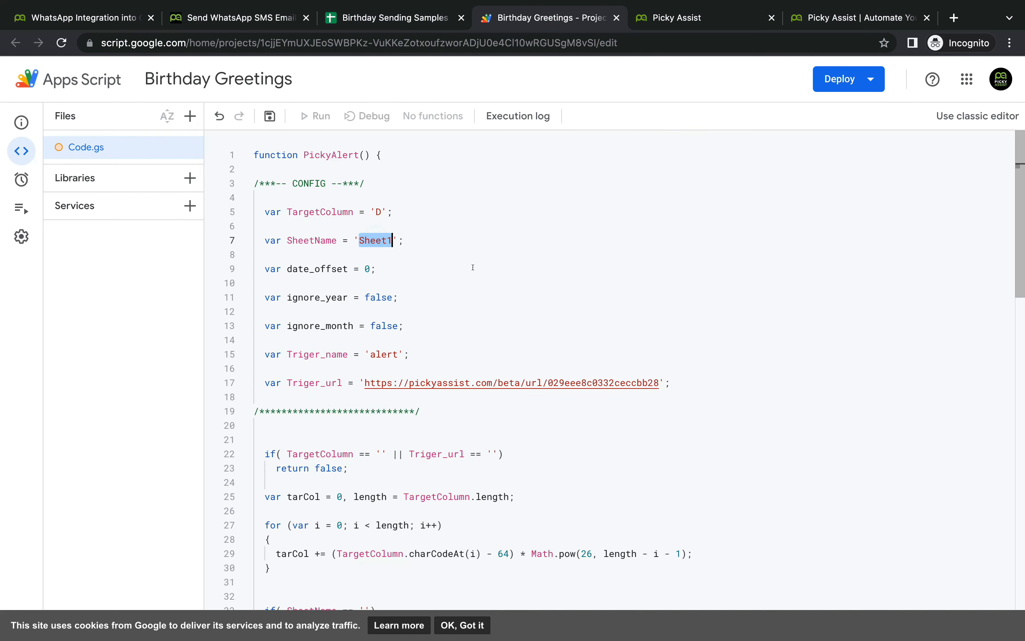
pyautogui.press('BackSpace')
pyautogui.write('\\')
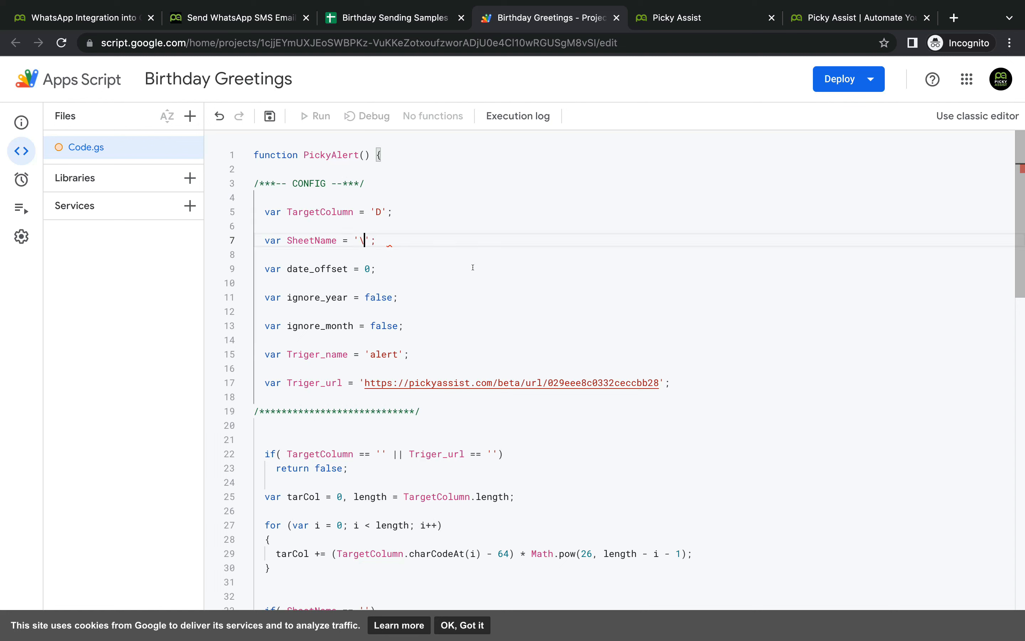
pyautogui.press('BackSpace')
pyautogui.hotkey('ctrl', 'z')
pyautogui.hotkey('ctrl', 'z')
pyautogui.click(381, 267)
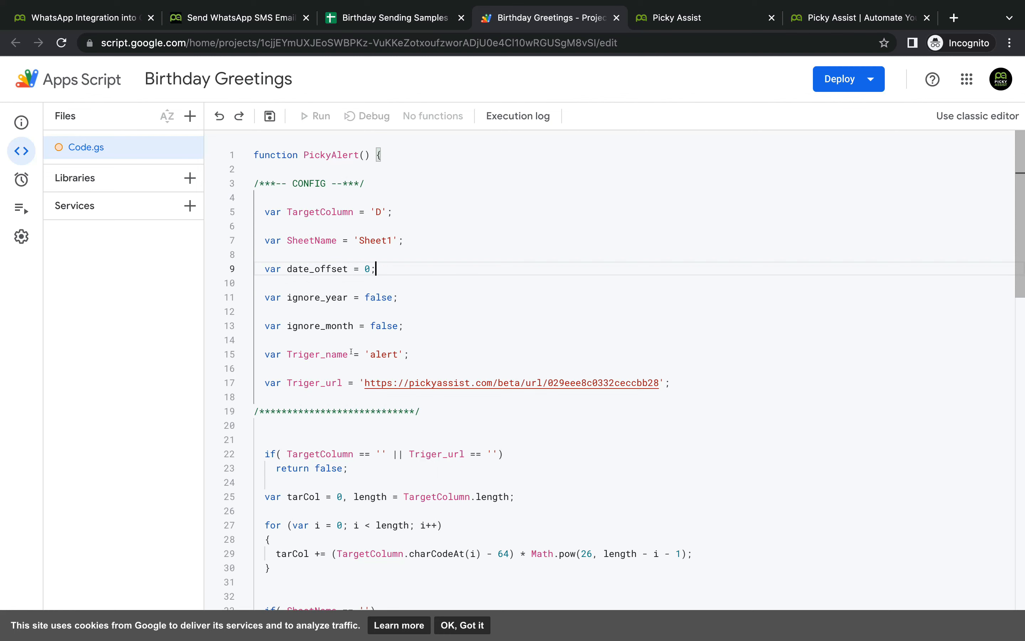
pyautogui.click(263, 18)
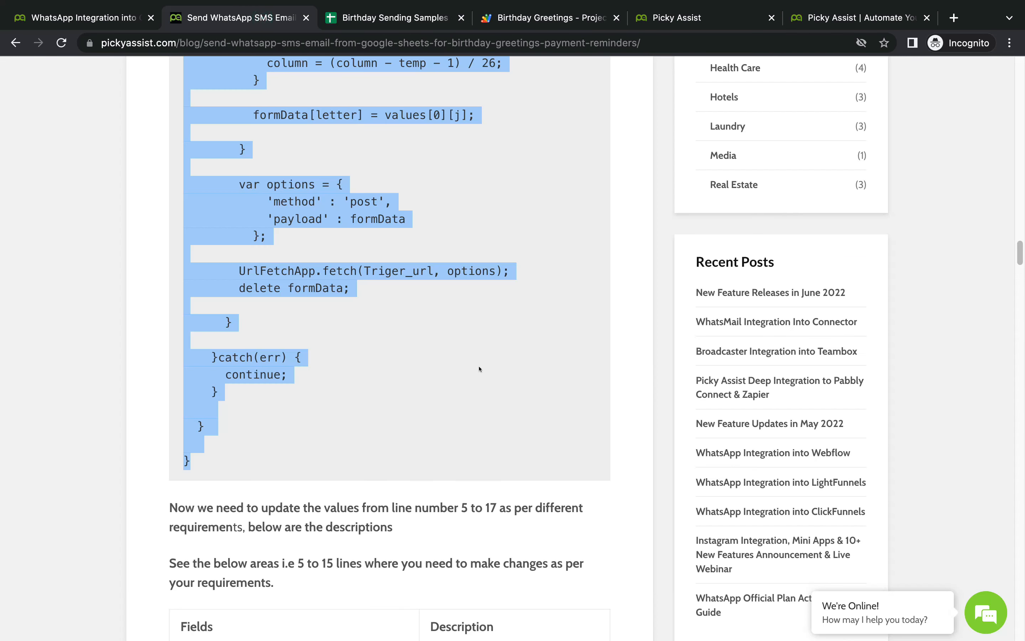
# Step: Read the blog's Fields/Description table, comparing it against the spreadsheet columns and script config
pyautogui.scroll(-15, 479, 369)
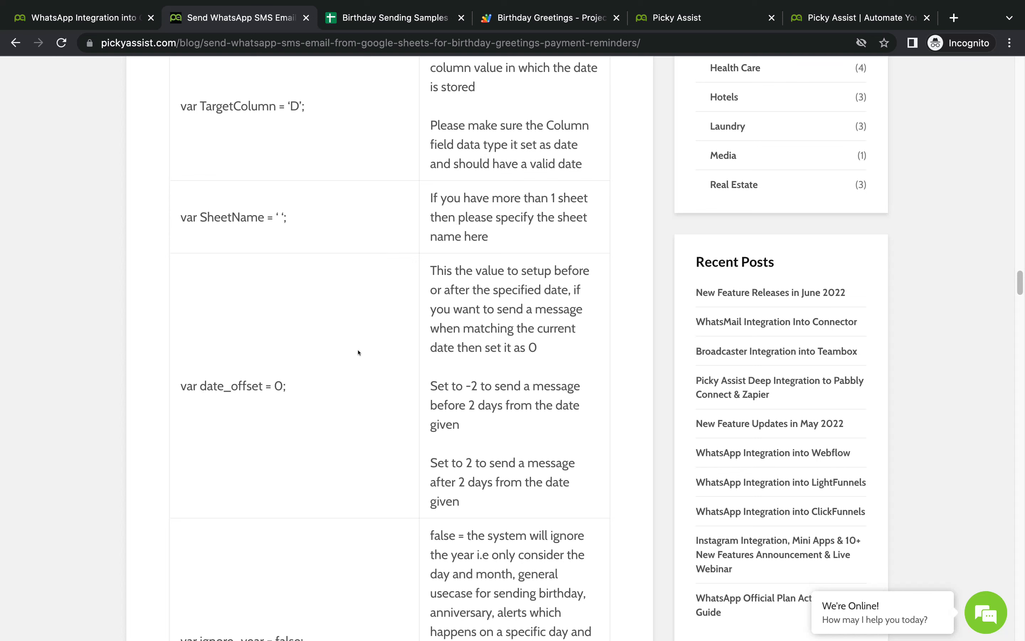
pyautogui.click(549, 18)
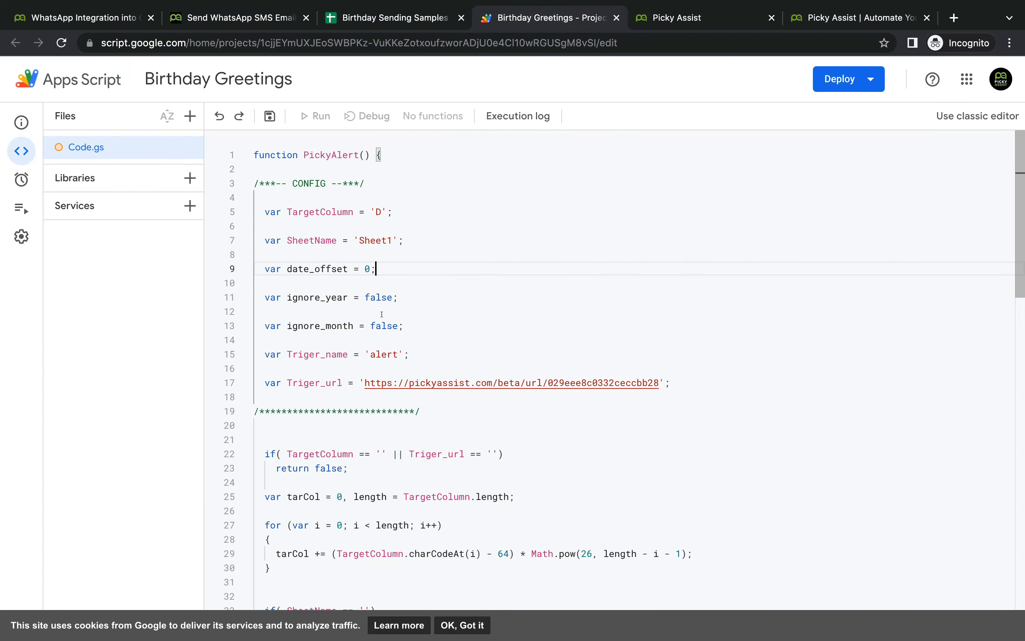
pyautogui.click(369, 22)
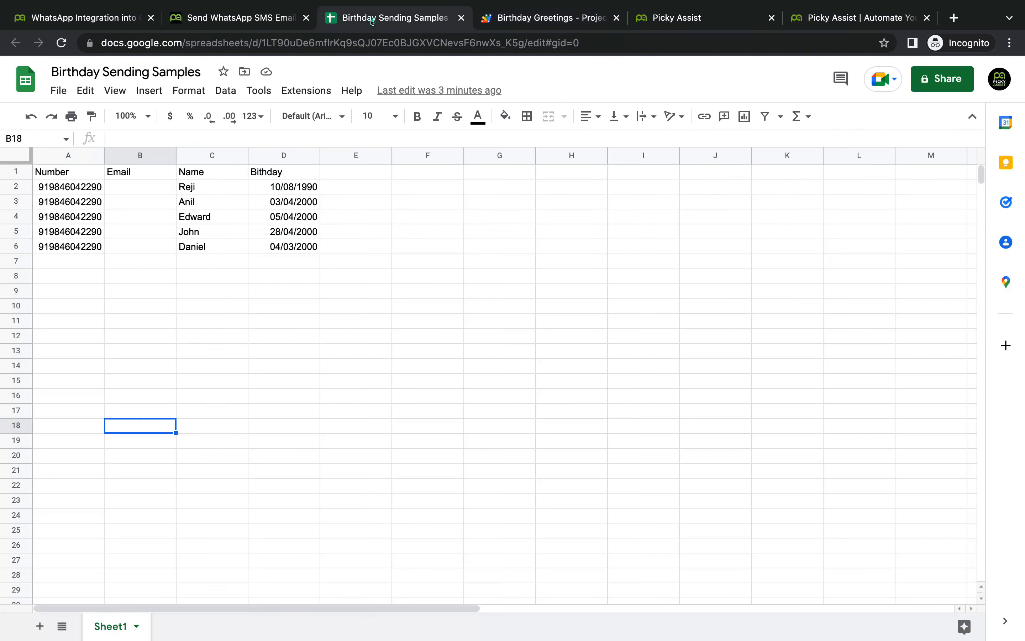
pyautogui.click(239, 22)
pyautogui.scroll(-5, 335, 432)
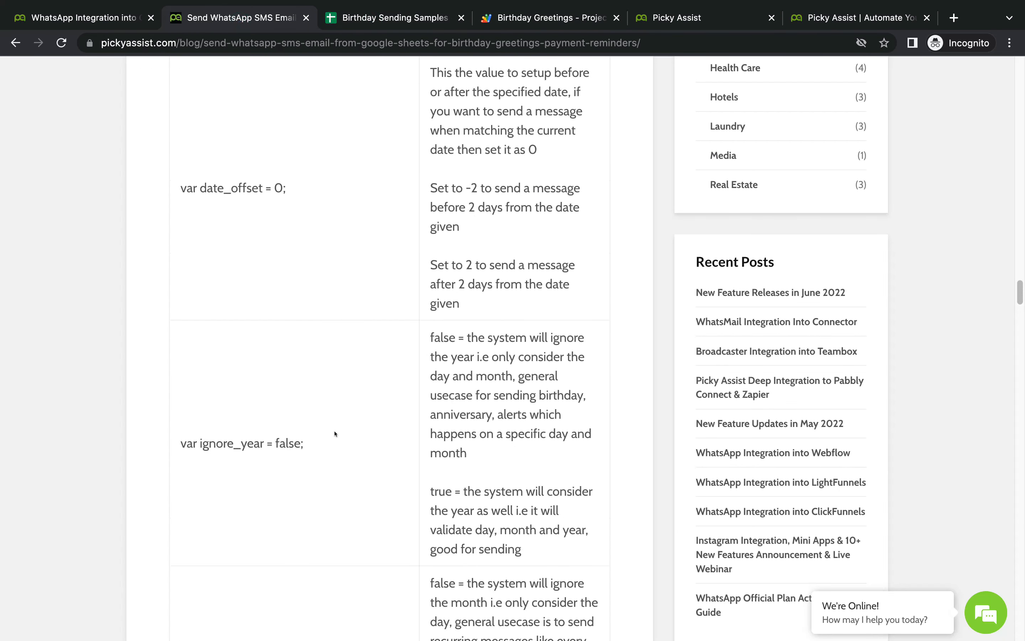
pyautogui.scroll(-1, 407, 453)
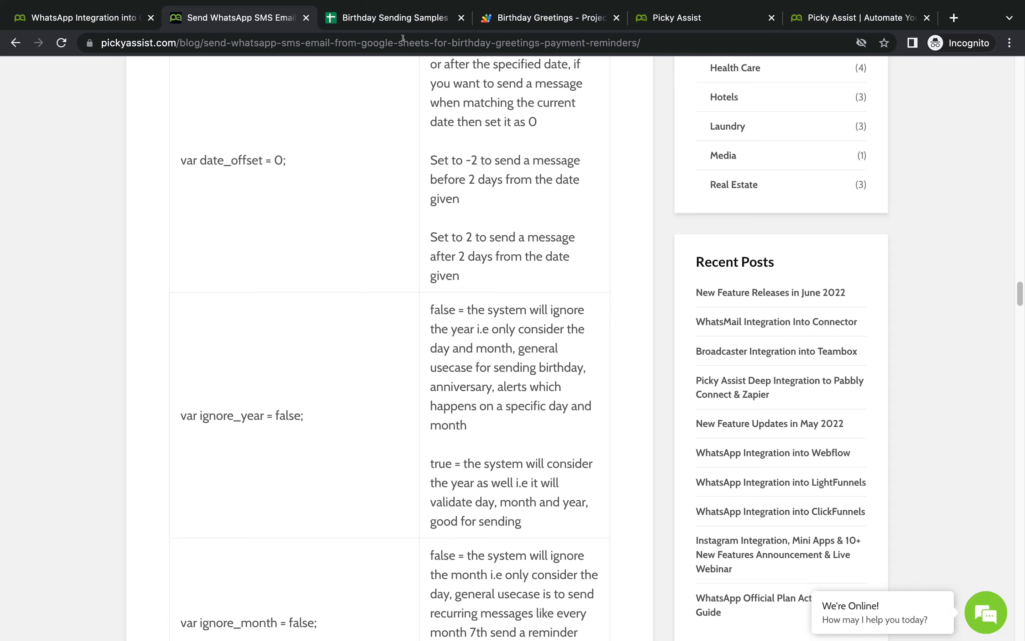
pyautogui.click(396, 19)
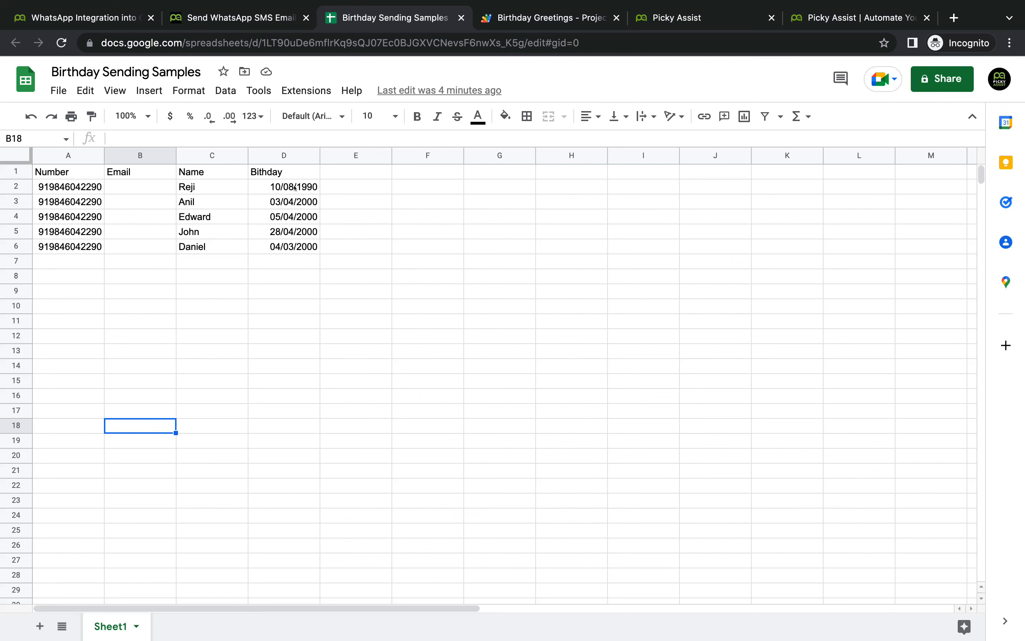
pyautogui.click(531, 16)
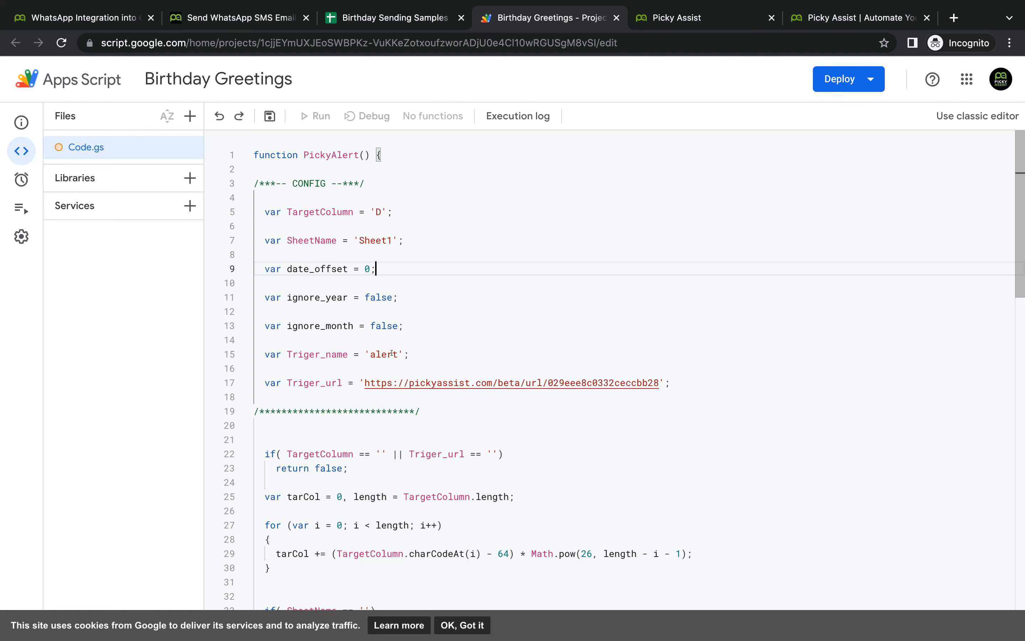
# Step: Set Triger_name to 'birthday_alert' and Triger_url to the Google Birthday Greetings connector URL
pyautogui.click(368, 354)
pyautogui.write('birt')
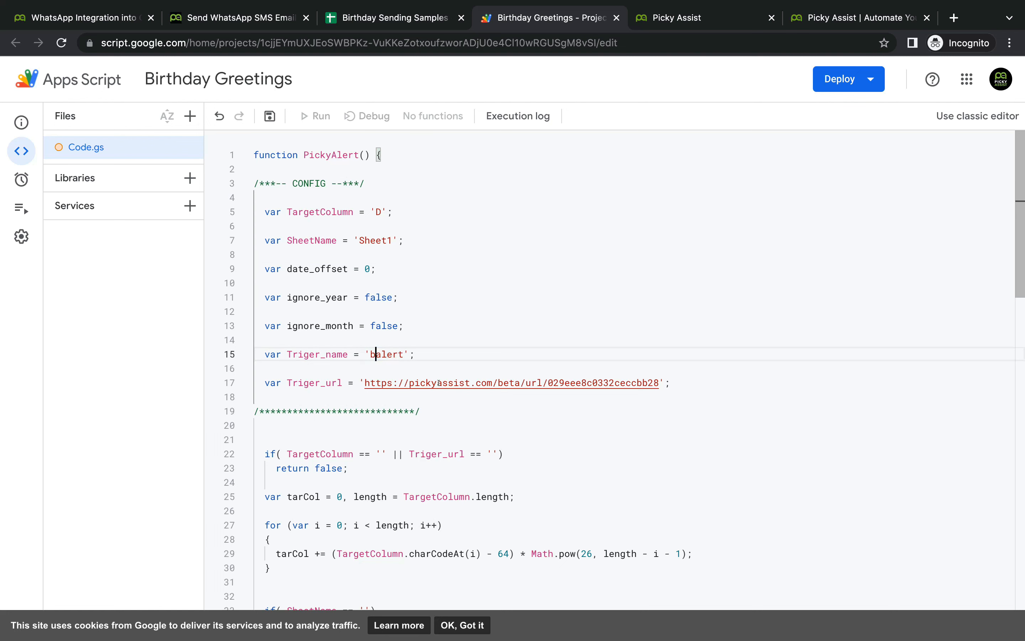
pyautogui.write('hday_')
pyautogui.click(712, 13)
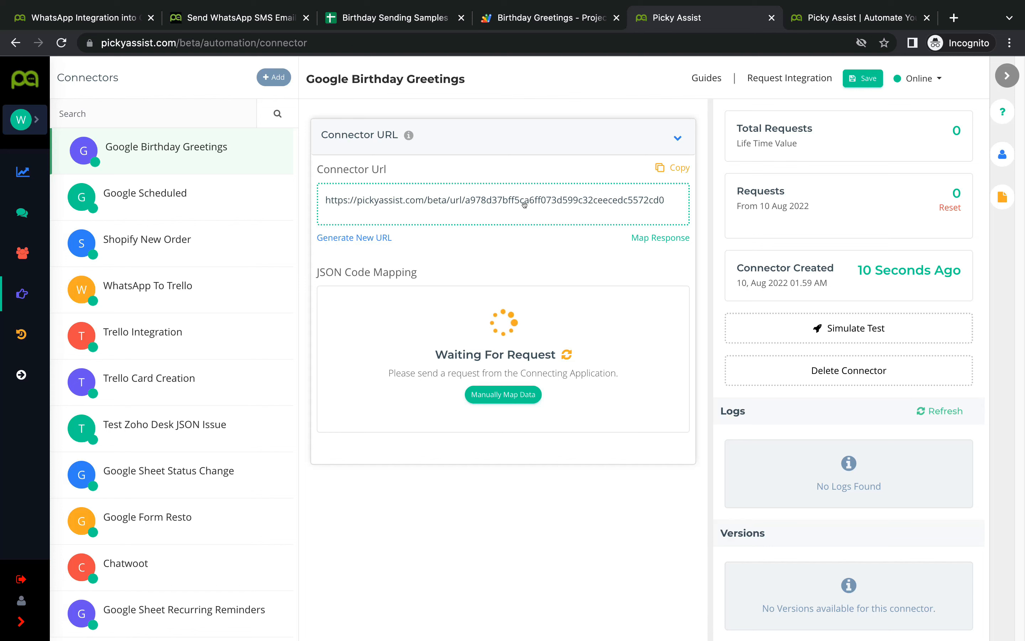
pyautogui.click(680, 167)
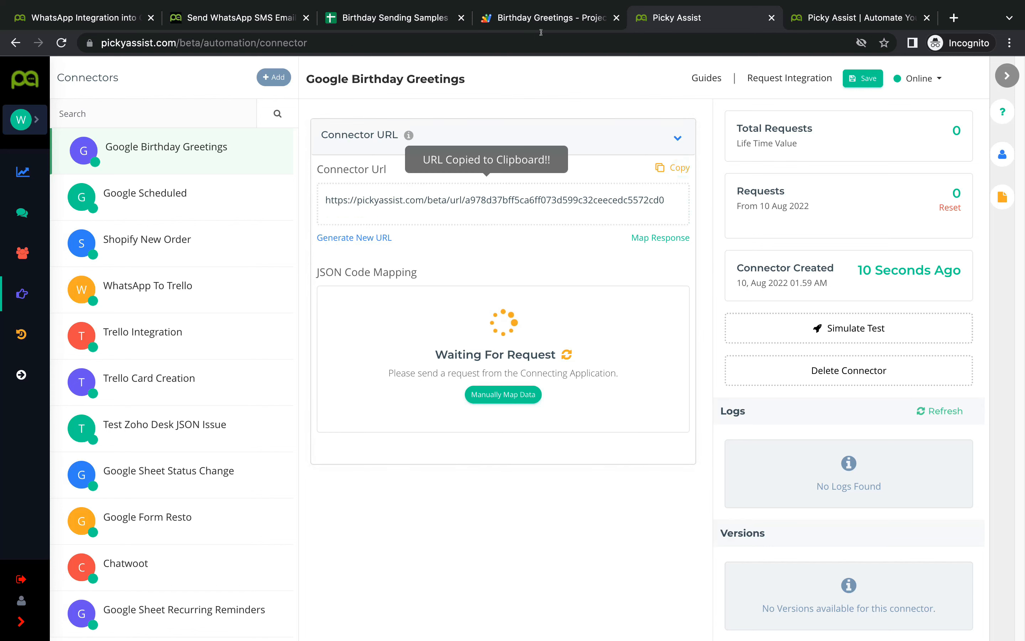
pyautogui.click(517, 19)
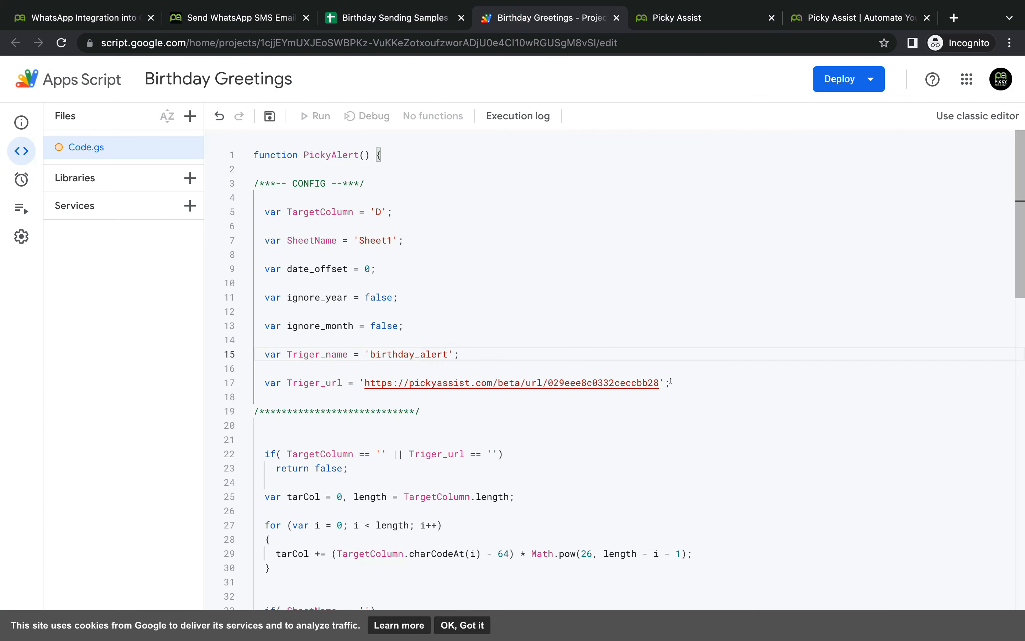
pyautogui.moveTo(664, 382); pyautogui.dragTo(365, 382)
pyautogui.press('BackSpace')
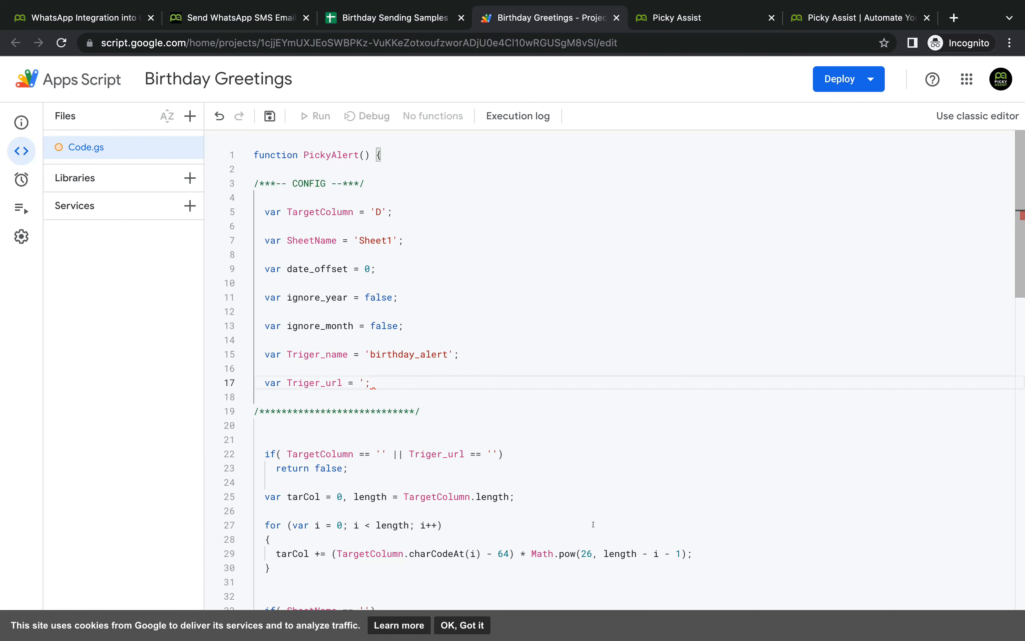
pyautogui.hotkey('ctrl', 'v')
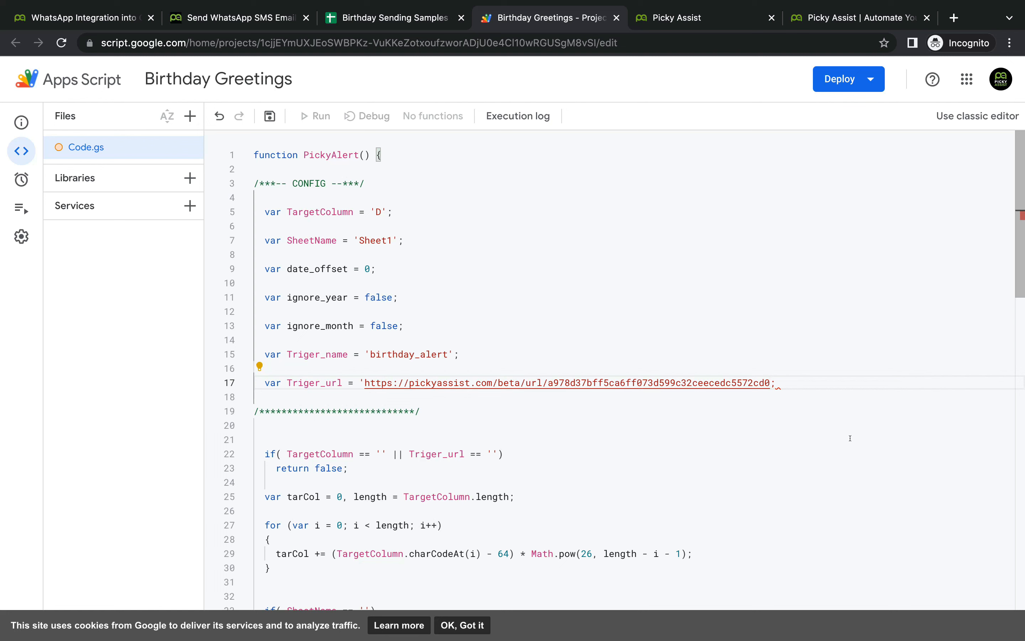
pyautogui.press('Left')
pyautogui.write("'")
# Step: Check the edited config values against the blog tutorial's code
pyautogui.click(241, 19)
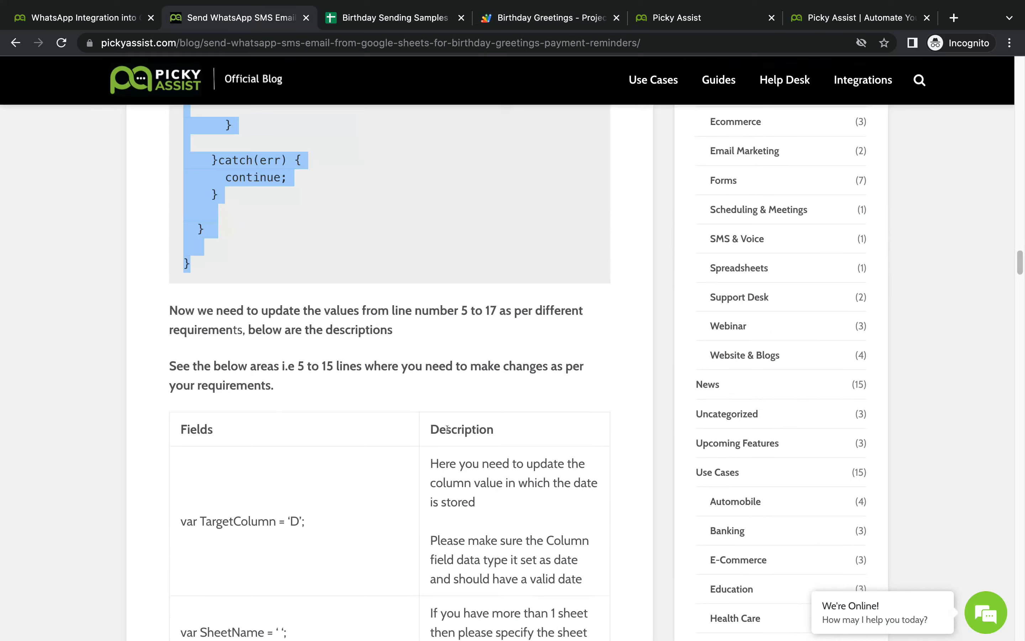
pyautogui.scroll(10, 447, 429)
pyautogui.click(462, 465)
pyautogui.scroll(15, 463, 463)
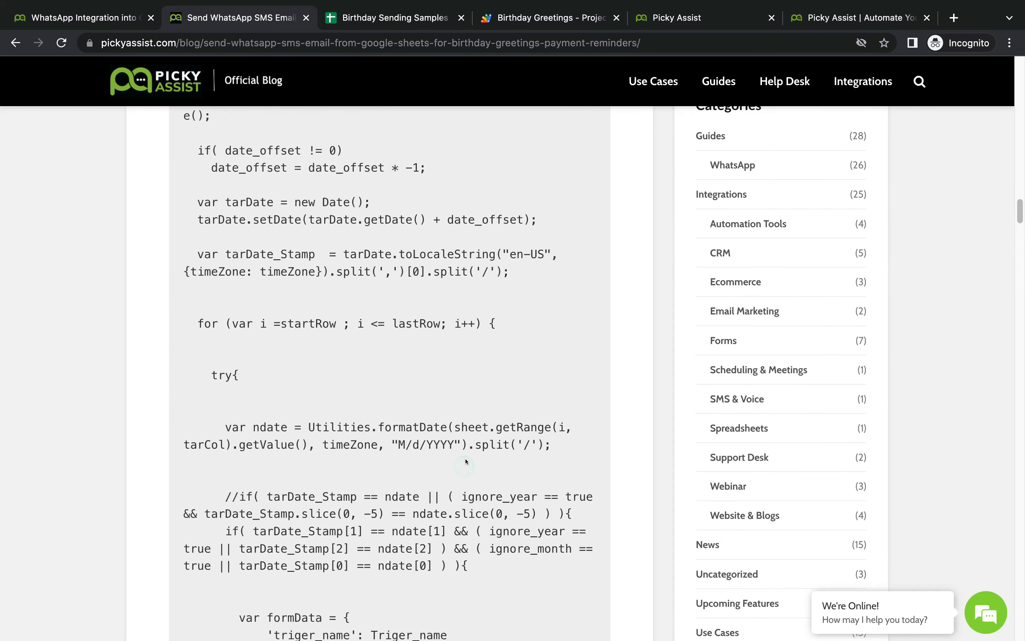
pyautogui.scroll(15, 466, 464)
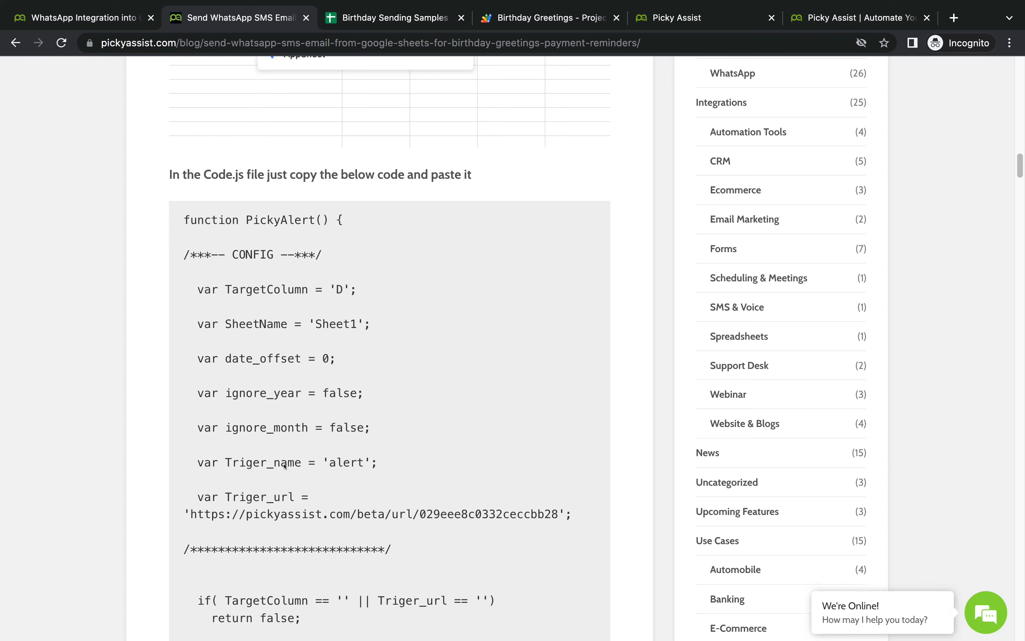
pyautogui.click(554, 23)
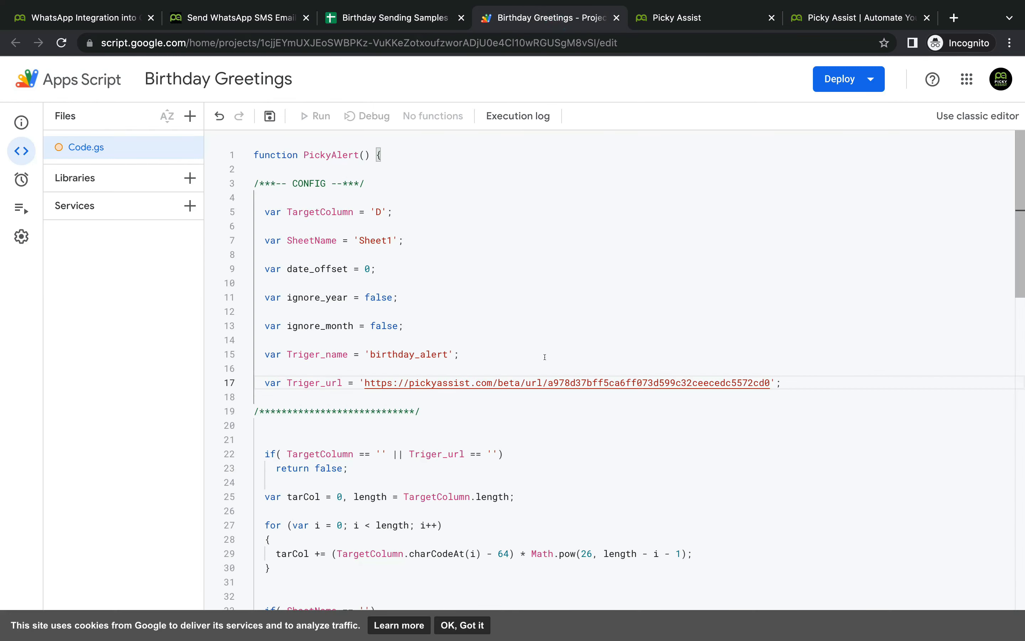
# Step: Save the Birthday Greetings script and read the blog's Setup Trigger section
pyautogui.click(270, 115)
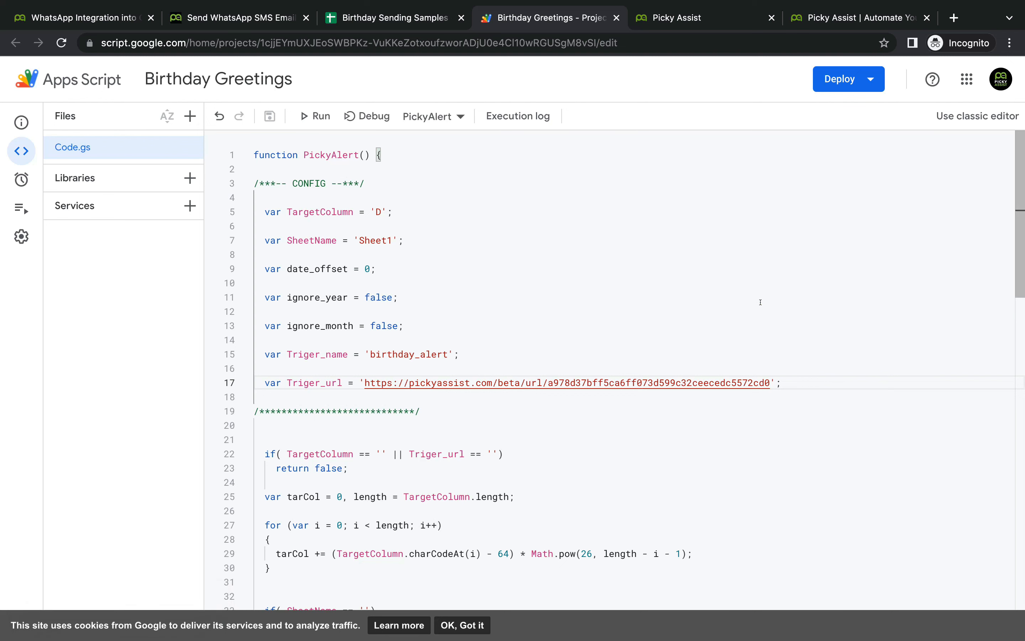
pyautogui.click(239, 21)
pyautogui.scroll(-20, 417, 420)
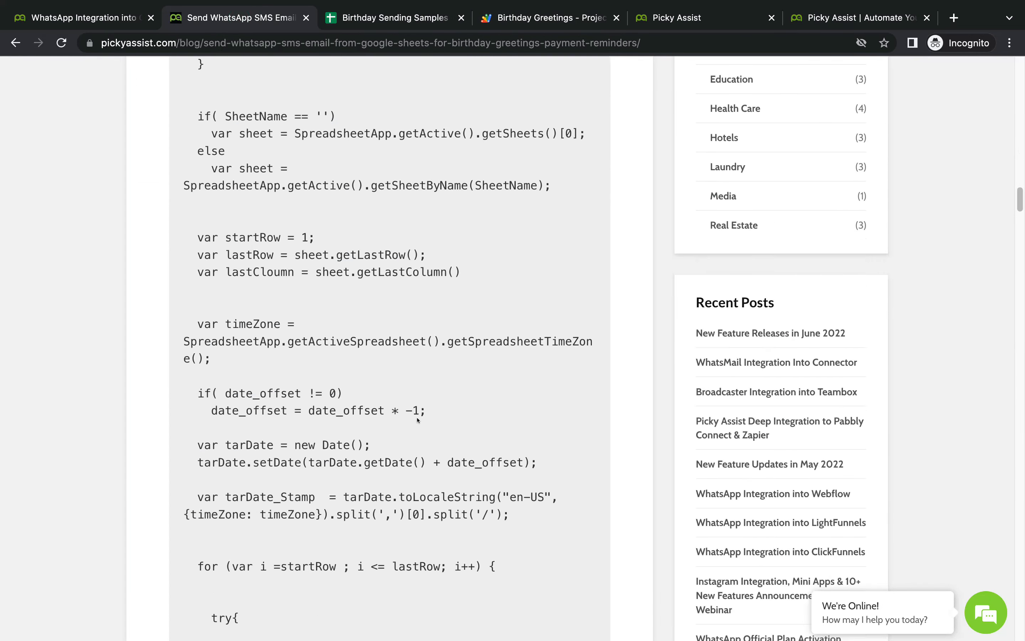
pyautogui.scroll(-20, 417, 420)
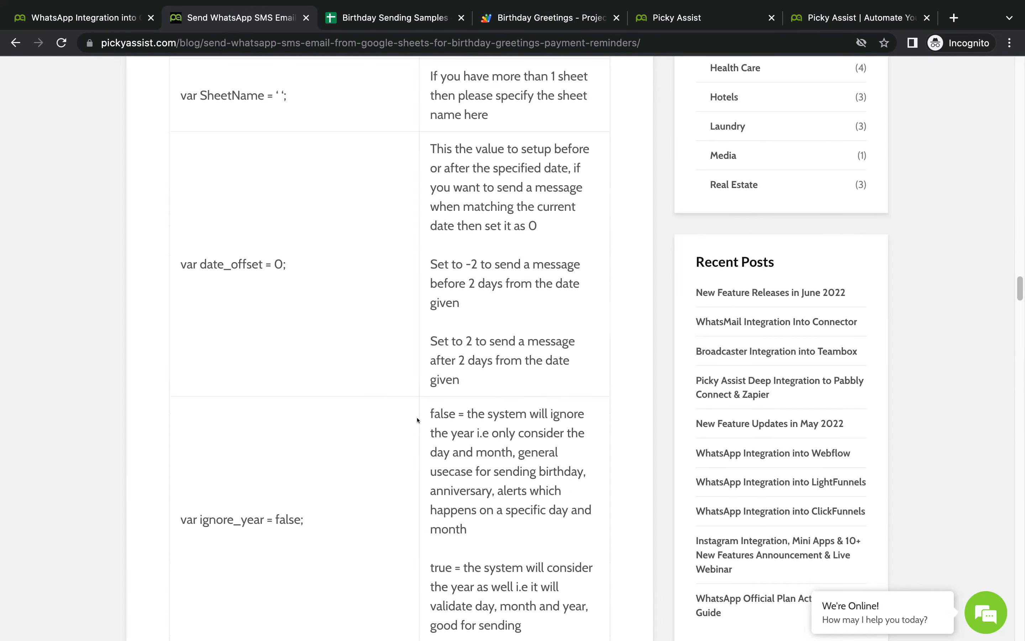
pyautogui.scroll(-7, 417, 421)
pyautogui.scroll(2, 403, 360)
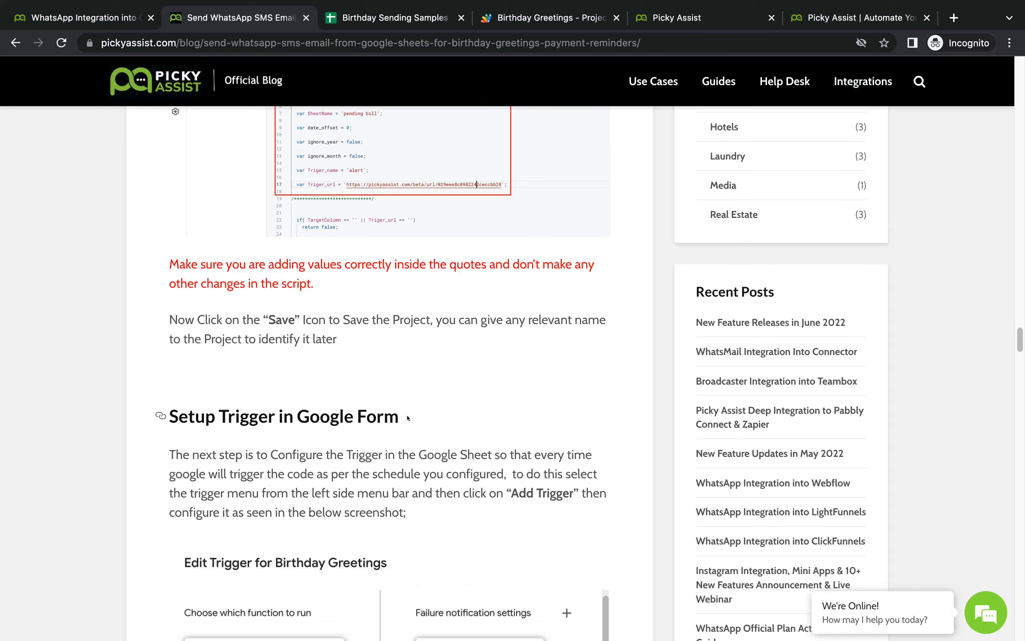
pyautogui.scroll(-1, 389, 315)
pyautogui.scroll(-4, 390, 315)
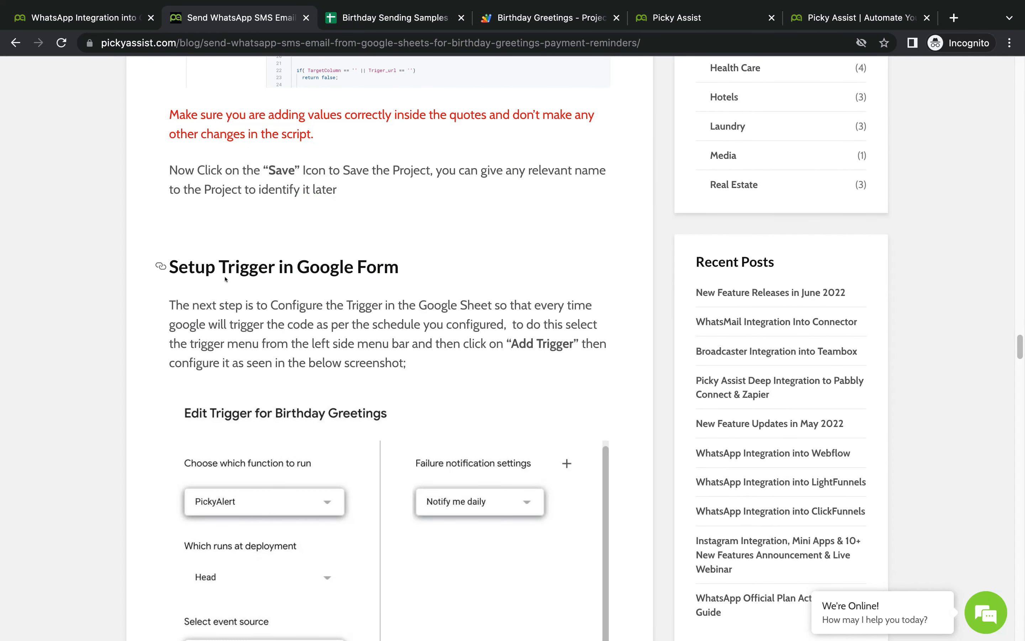
pyautogui.scroll(-1, 410, 285)
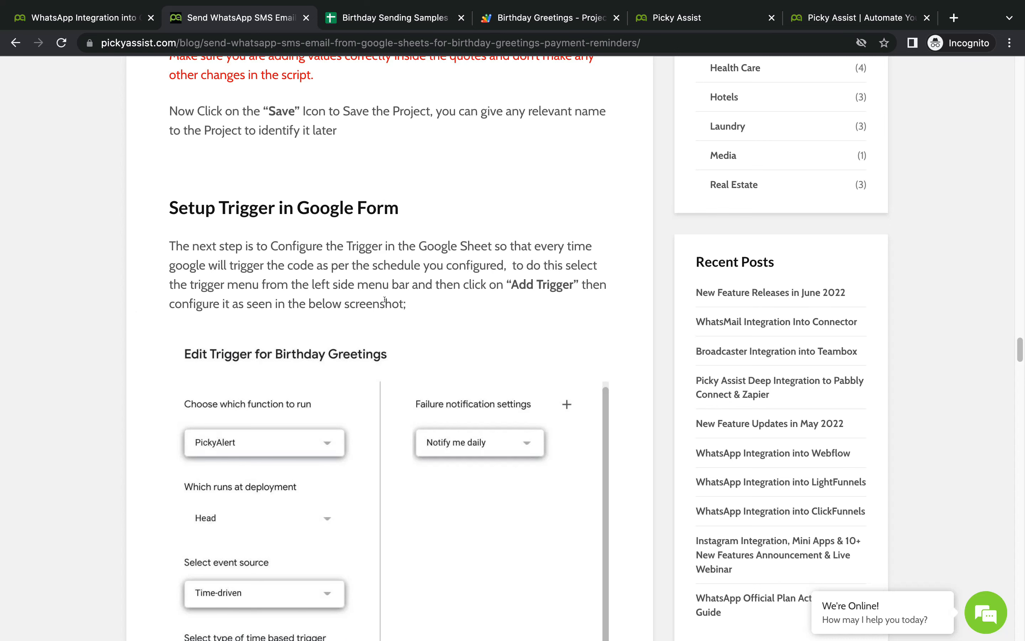
pyautogui.click(389, 17)
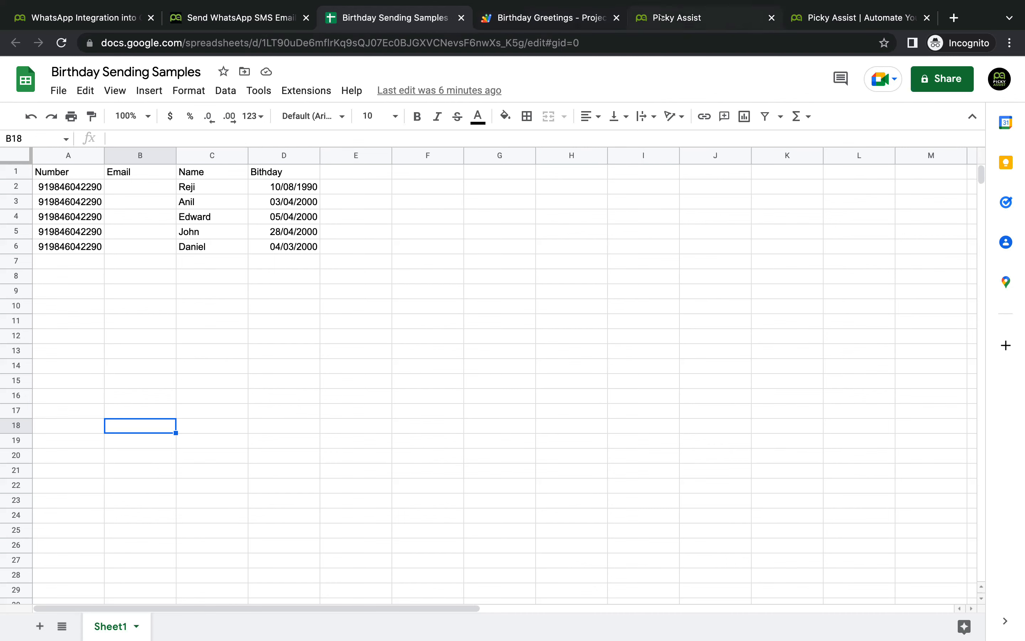
# Step: Go to the Birthday Greetings project's Triggers page and dismiss the cookie notice
pyautogui.click(511, 22)
pyautogui.moveTo(26, 183)
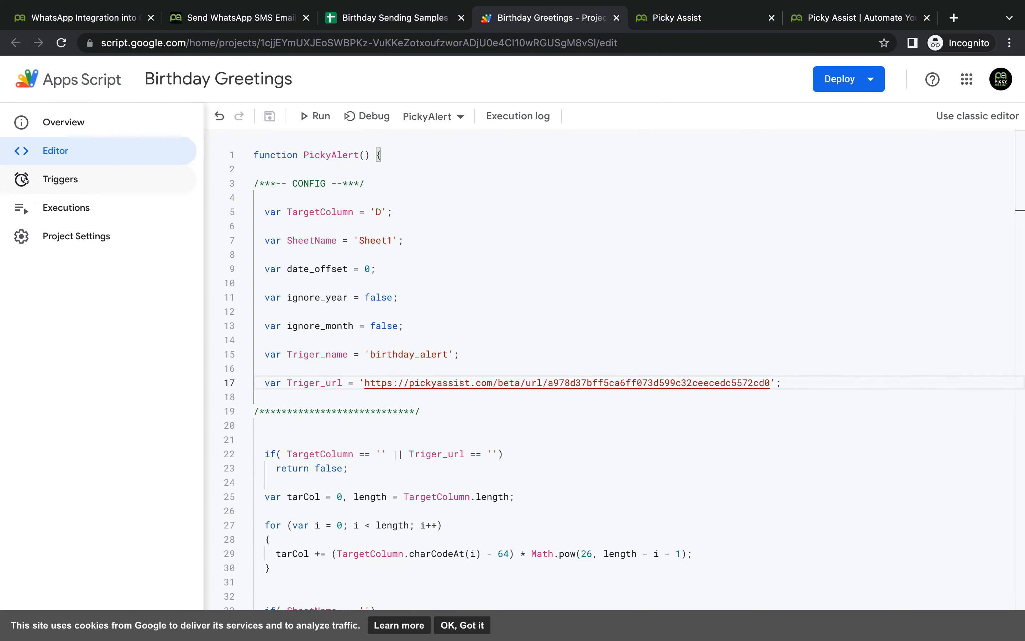
pyautogui.click(68, 185)
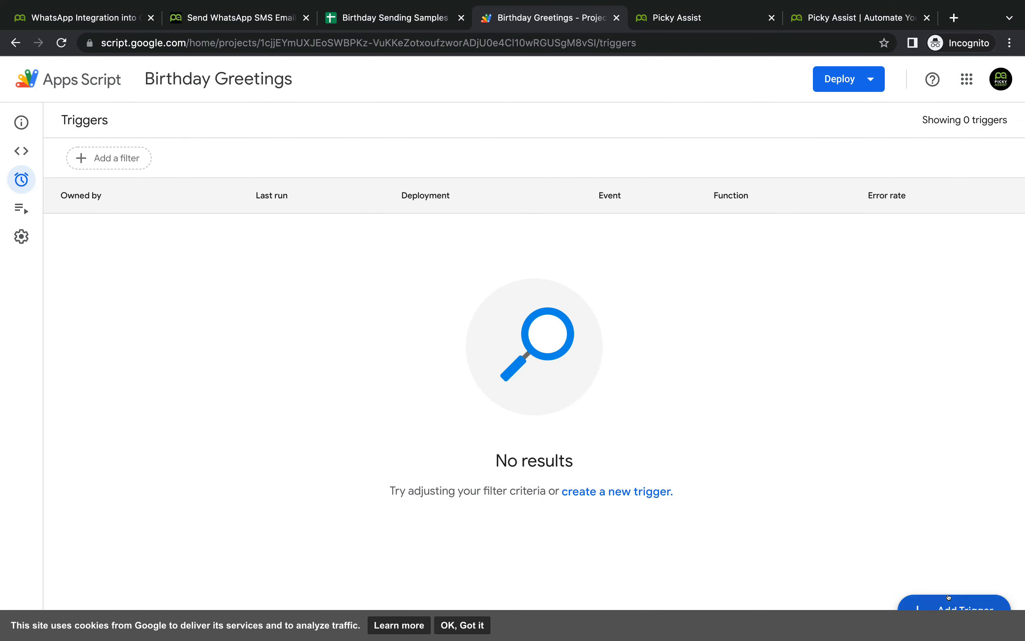
pyautogui.click(463, 625)
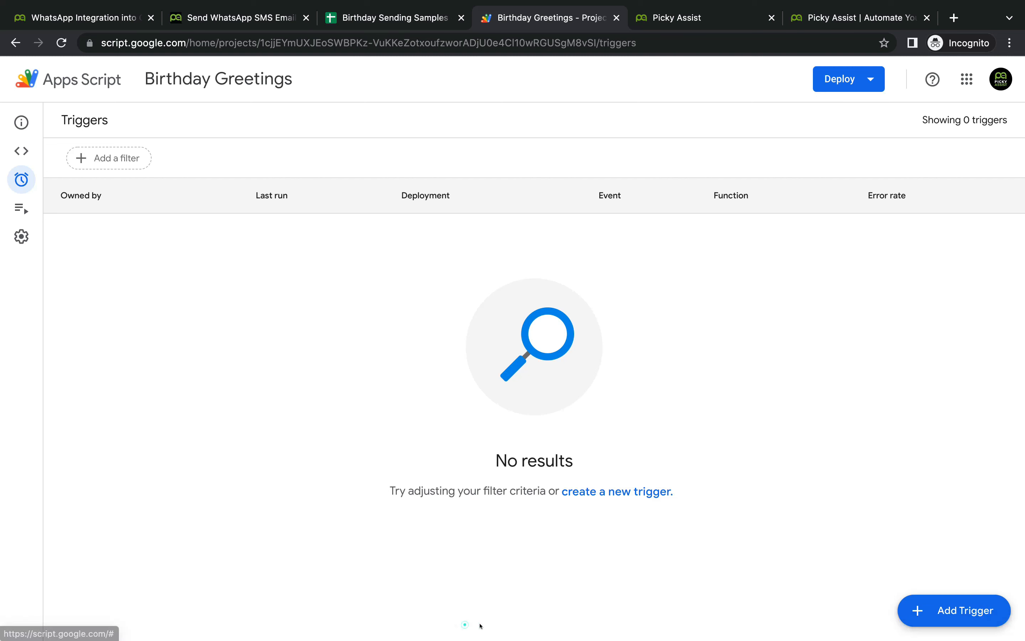
# Step: Start a new trigger that runs PickyAlert from a time-driven event source
pyautogui.click(945, 607)
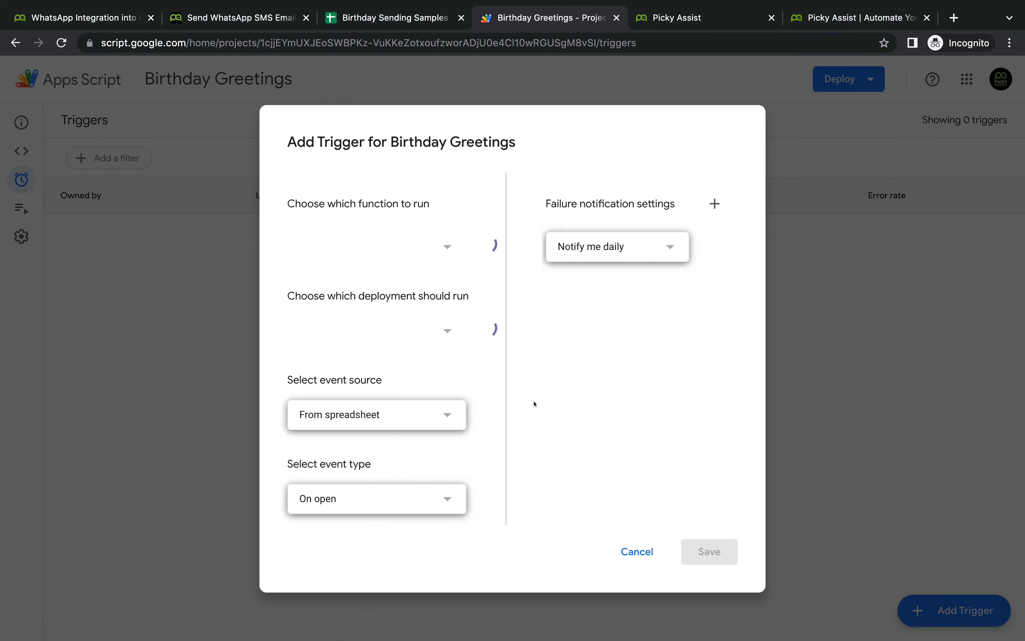
pyautogui.click(423, 245)
pyautogui.click(430, 245)
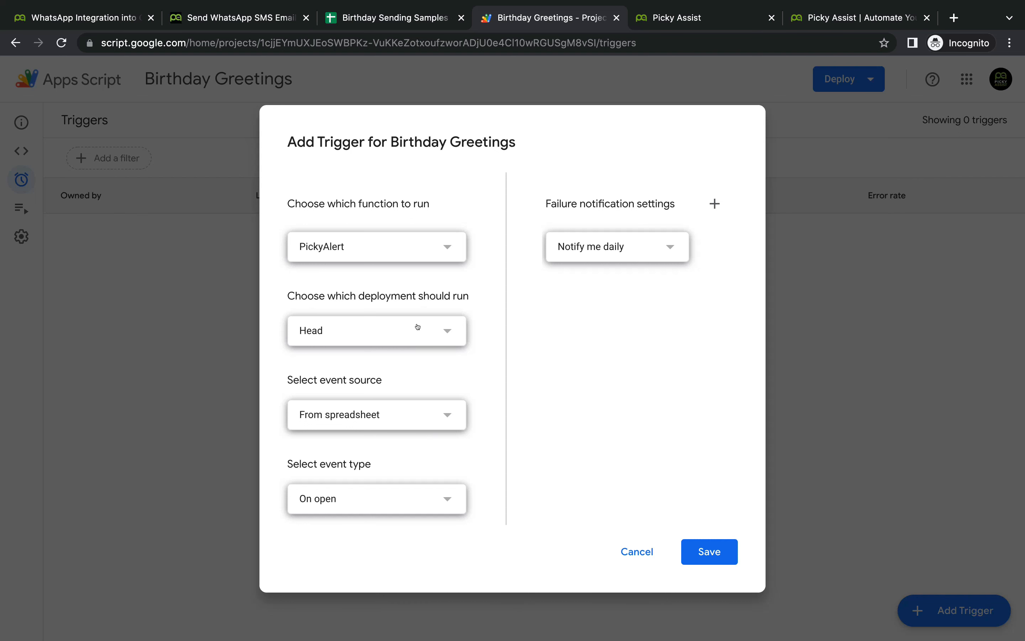
pyautogui.click(420, 409)
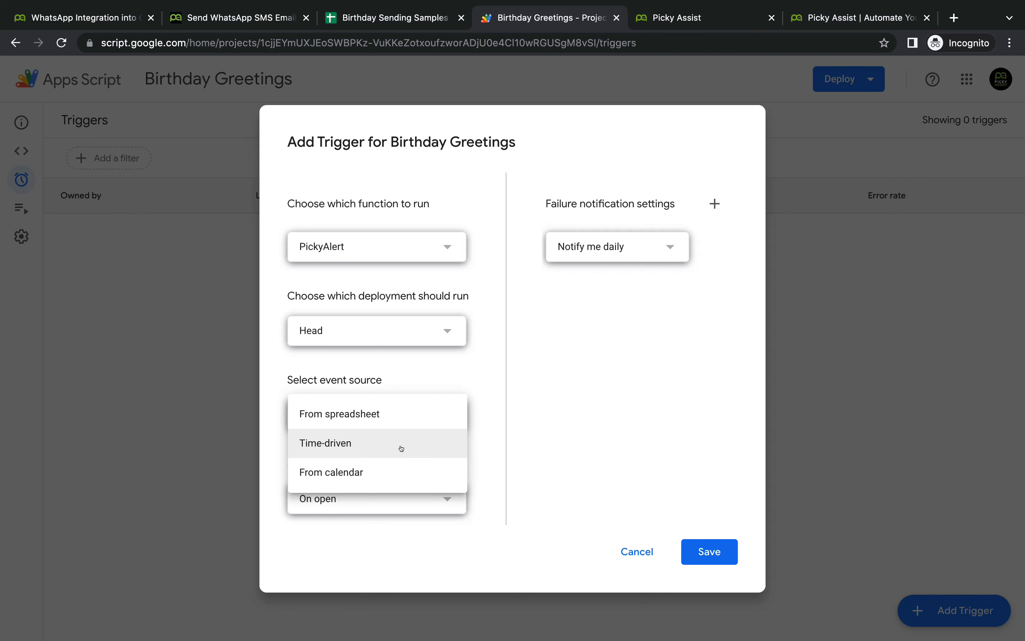
pyautogui.click(363, 444)
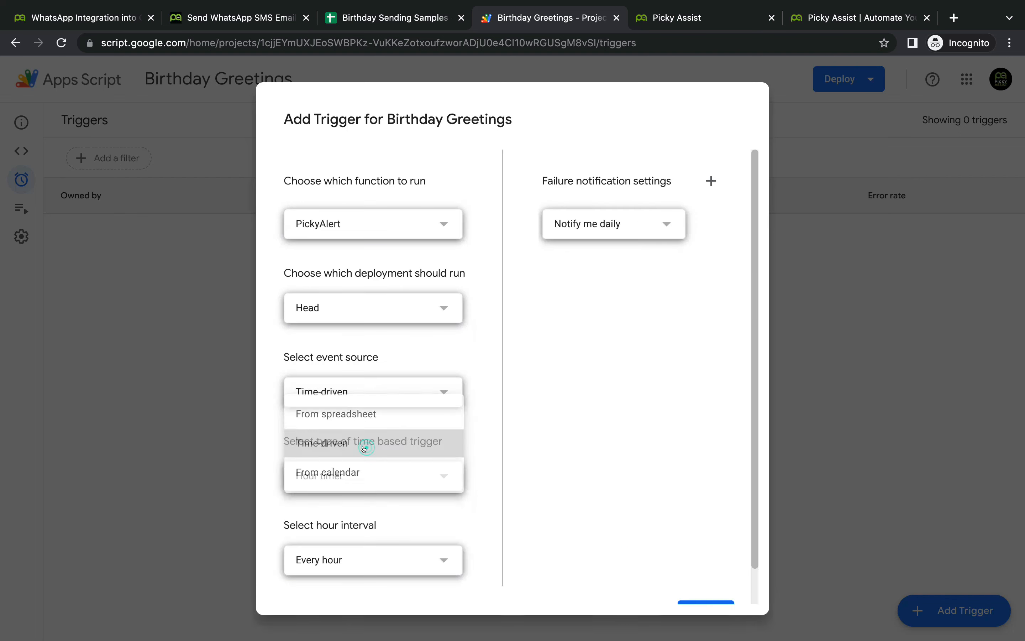
# Step: Make it a day timer firing between 8am and 9am, and save it
pyautogui.scroll(-1, 442, 432)
pyautogui.click(441, 435)
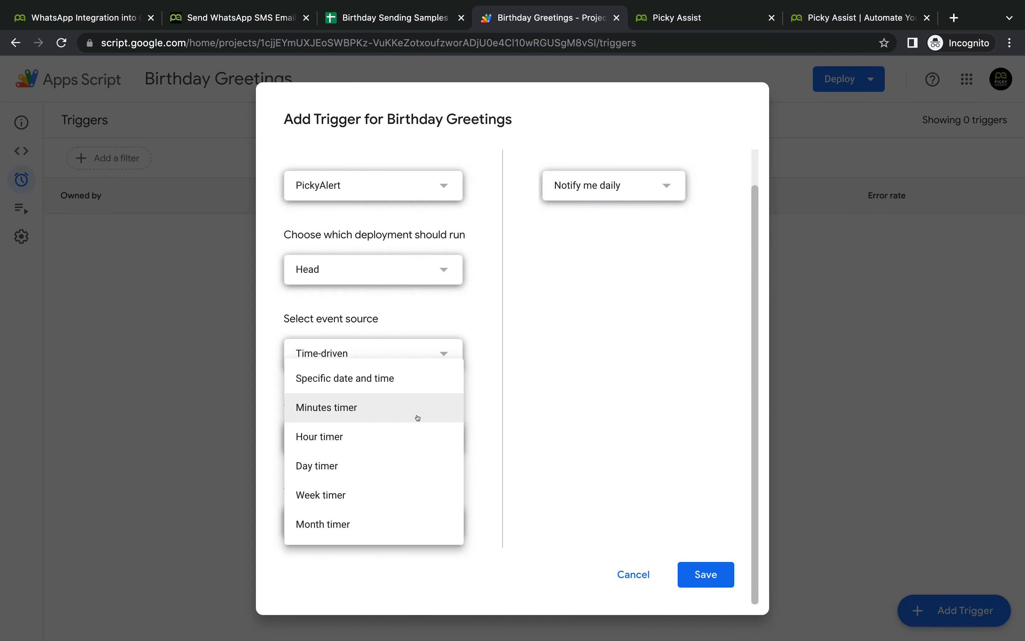
pyautogui.click(414, 467)
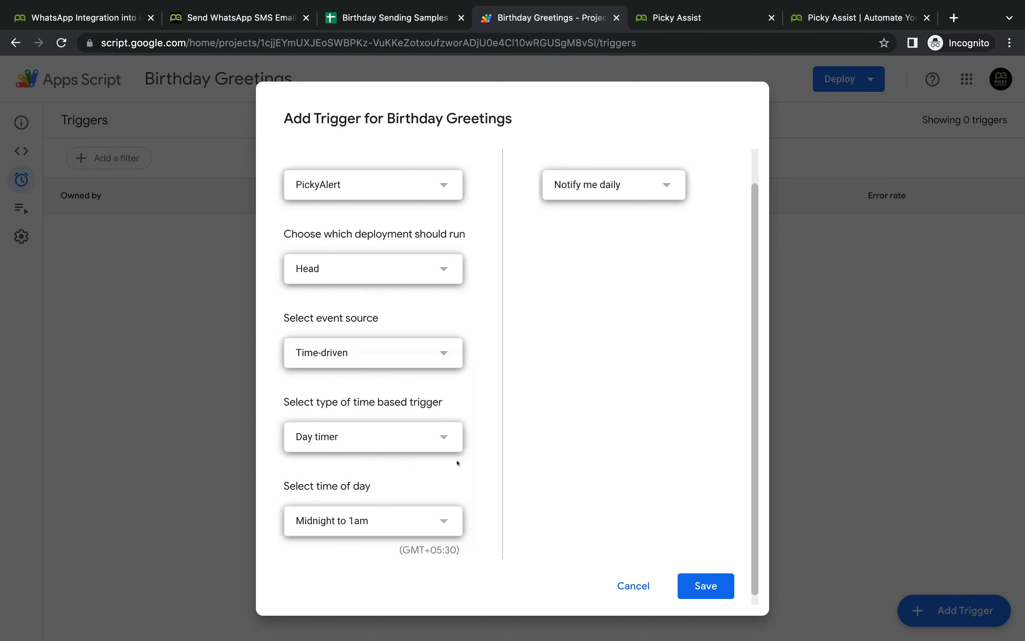
pyautogui.scroll(-1, 415, 521)
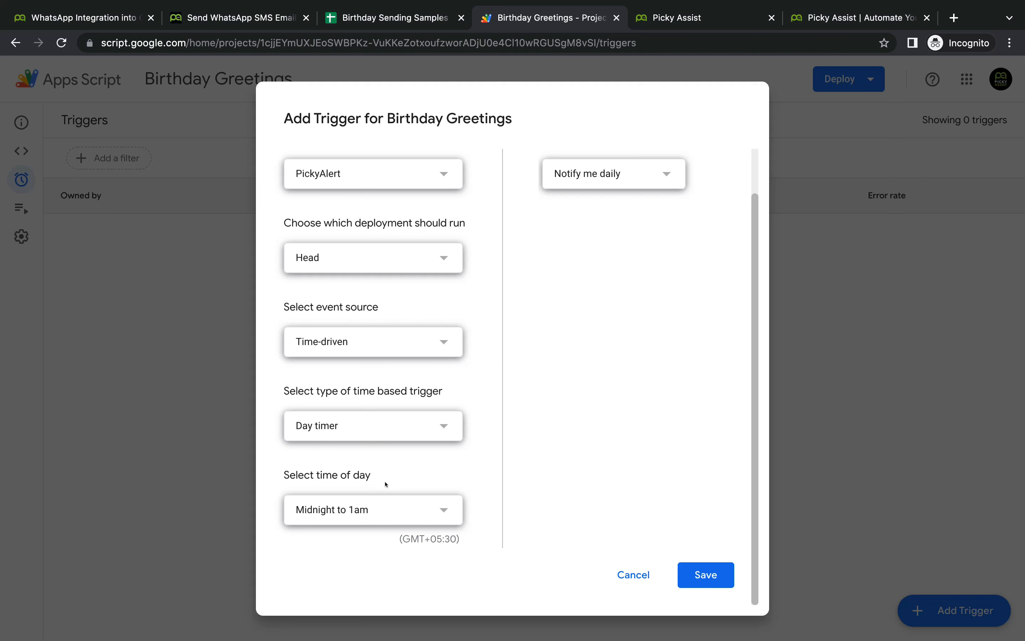
pyautogui.click(414, 511)
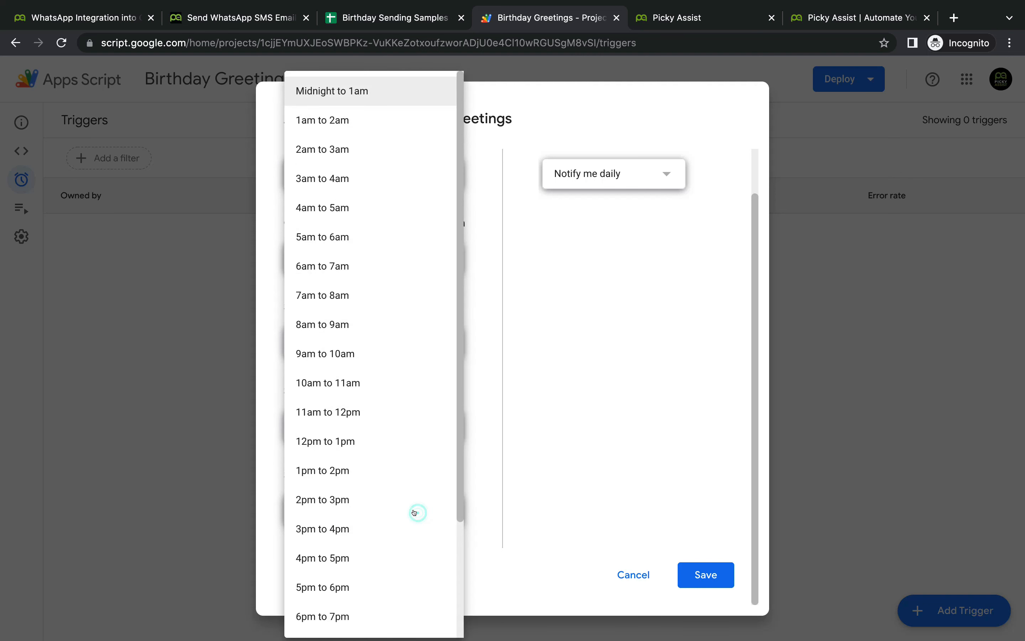
pyautogui.click(388, 326)
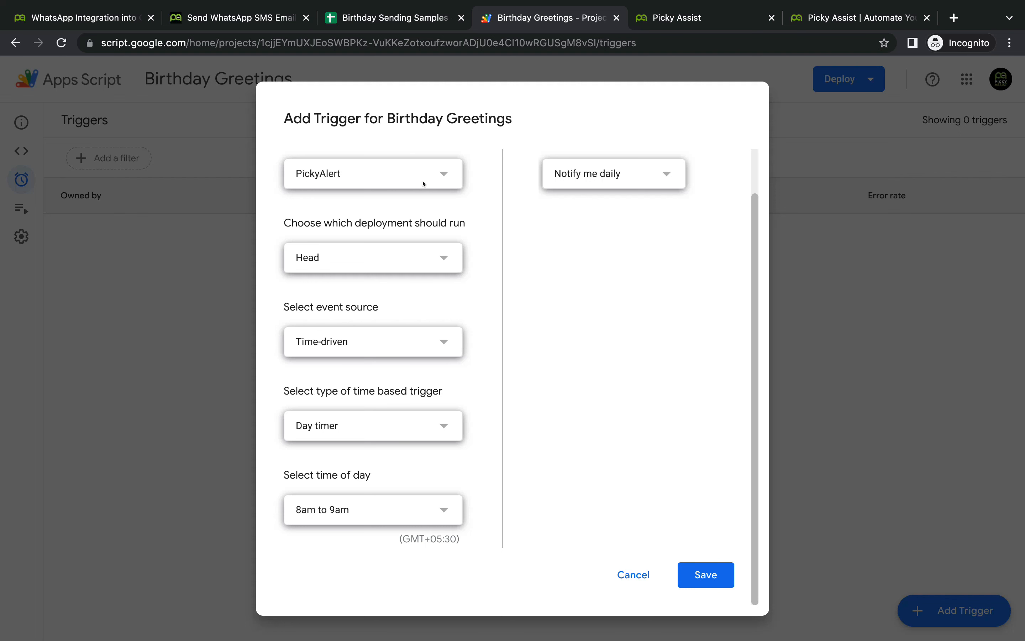
pyautogui.click(683, 572)
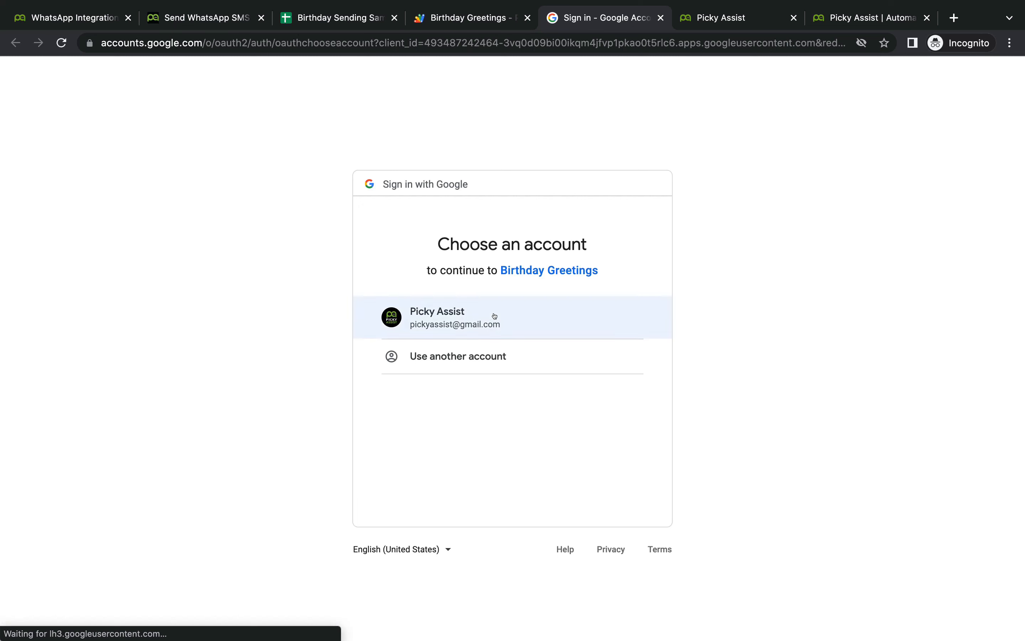
# Step: Sign in with the Google account and allow Birthday Greetings past the unverified-app warning
pyautogui.click(526, 315)
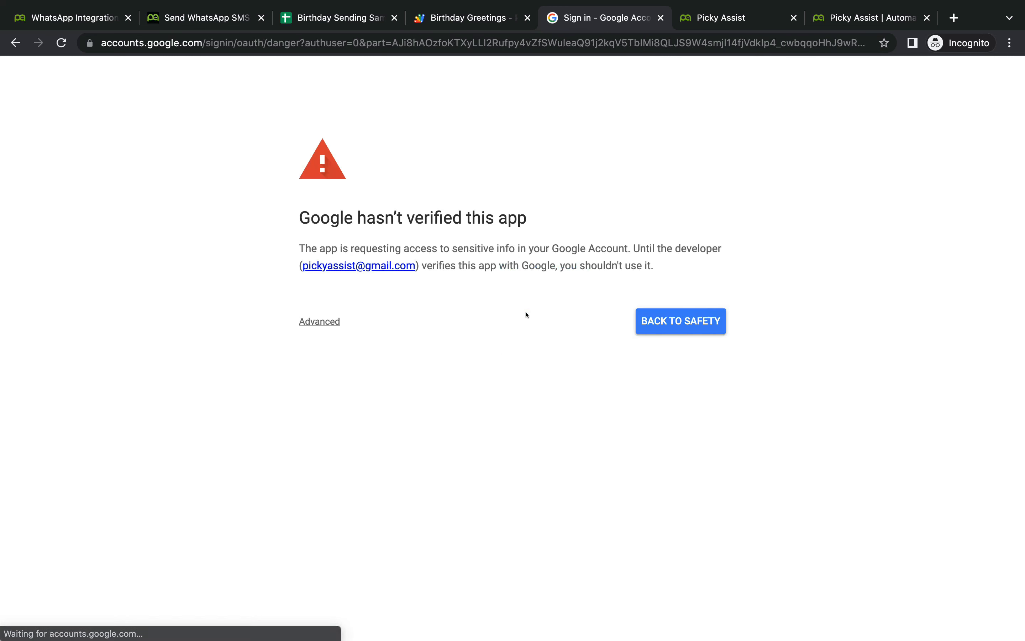
pyautogui.click(315, 320)
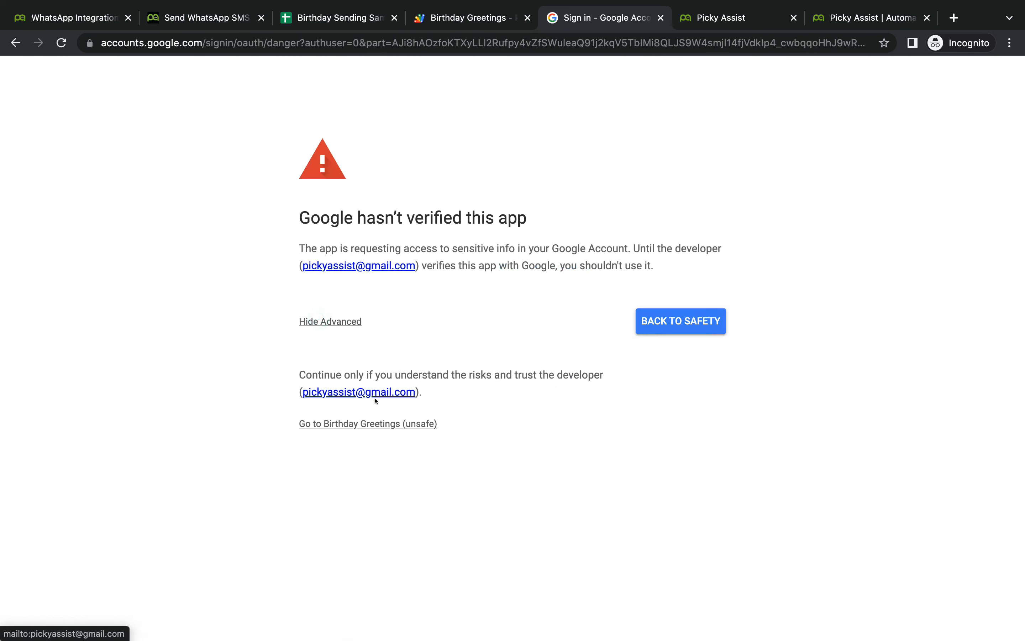
pyautogui.click(373, 424)
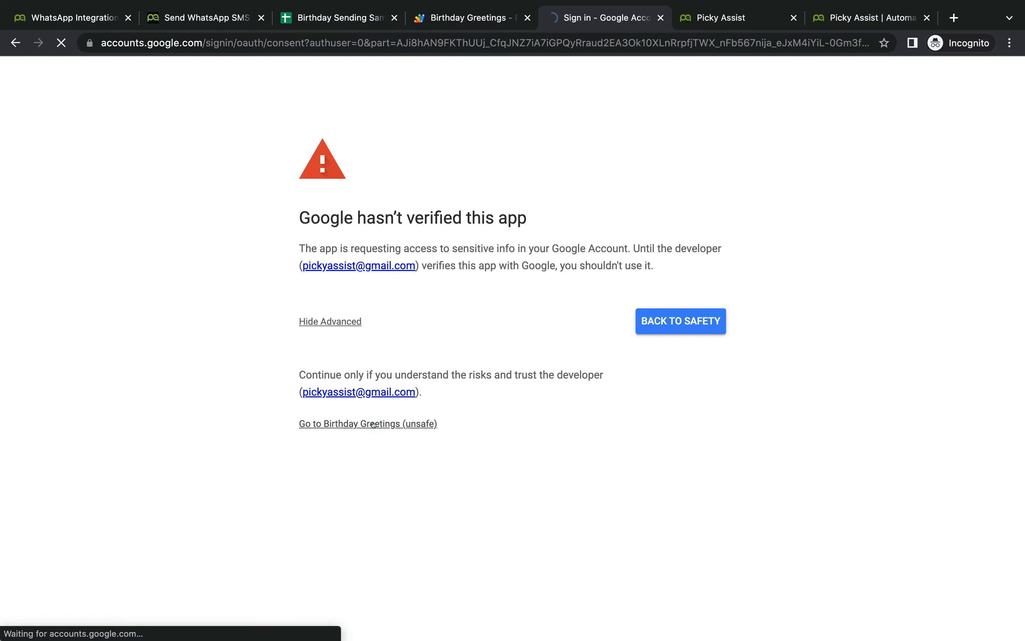
pyautogui.click(581, 537)
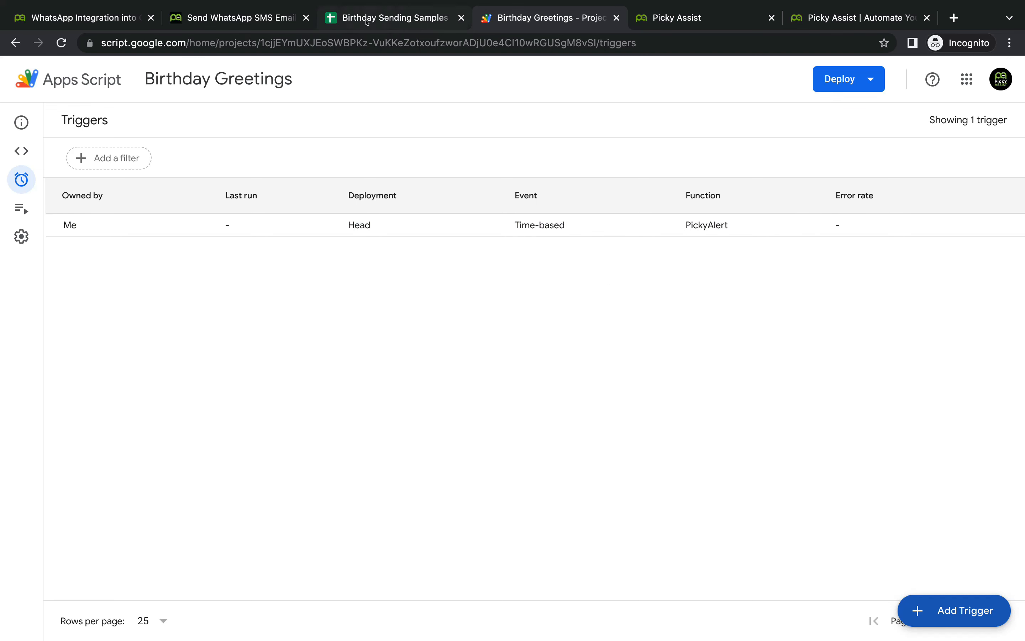
# Step: Look over the spreadsheet and Picky Assist tabs, then return to the script's triggers
pyautogui.click(394, 17)
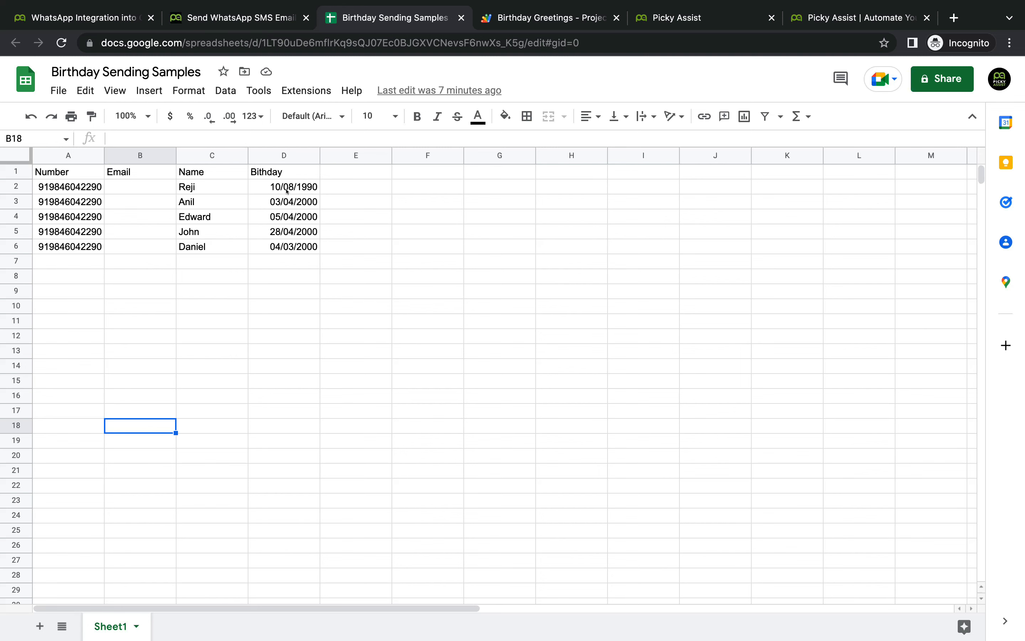
pyautogui.moveTo(873, 9)
pyautogui.click(542, 22)
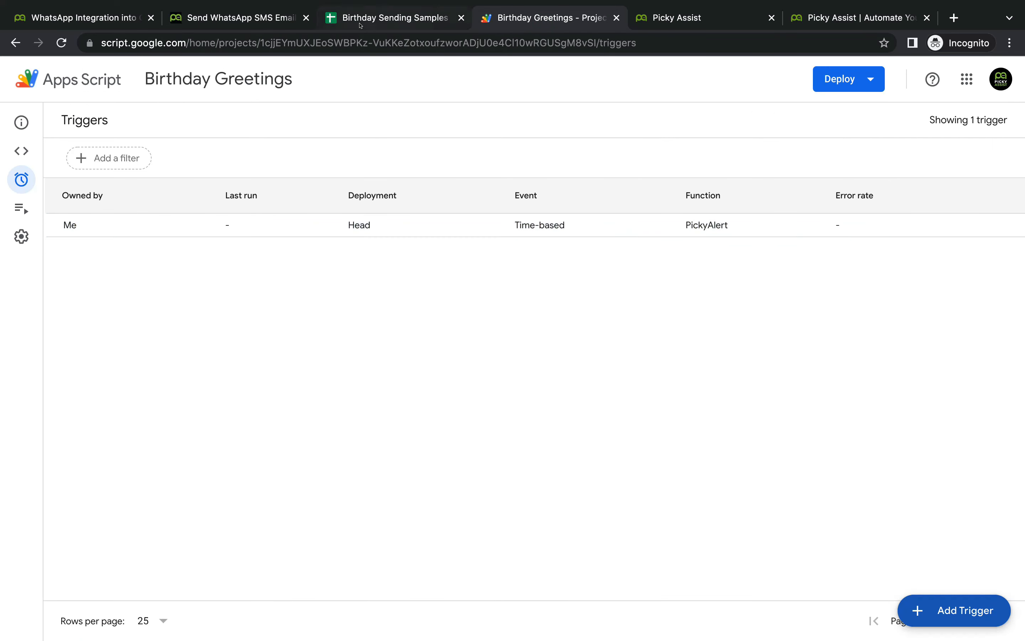
pyautogui.click(683, 18)
pyautogui.click(528, 22)
pyautogui.moveTo(36, 204)
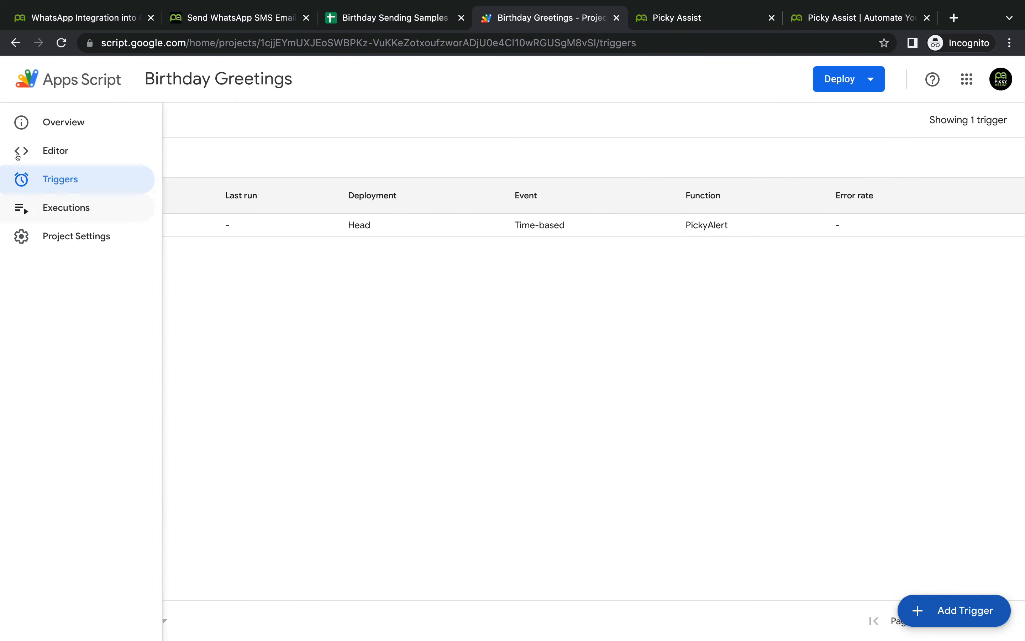
# Step: Run PickyAlert from the script code, then switch to the Picky Assist connector
pyautogui.click(107, 150)
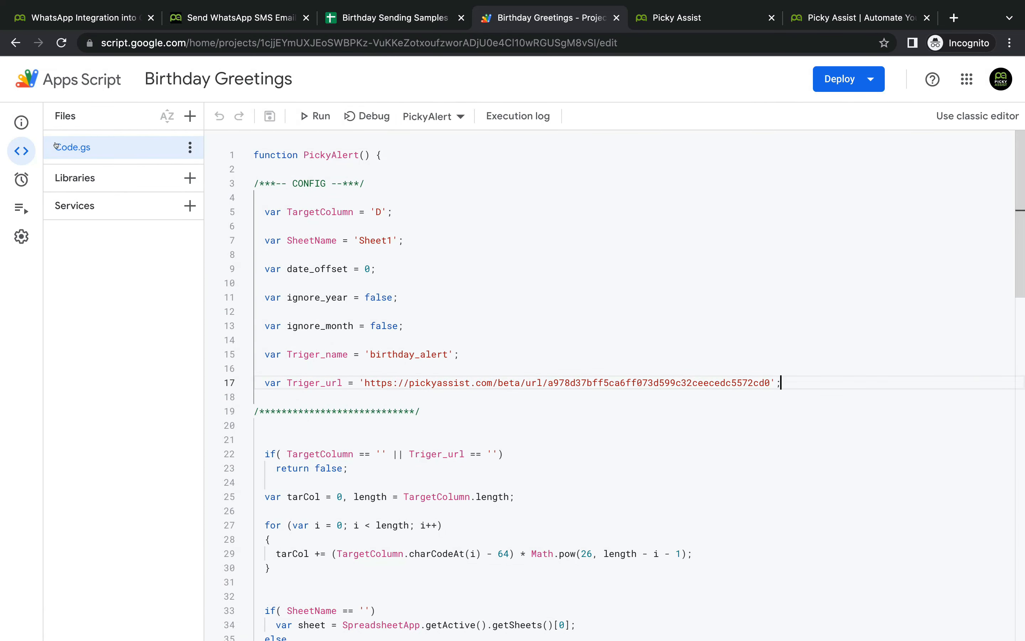
pyautogui.click(314, 115)
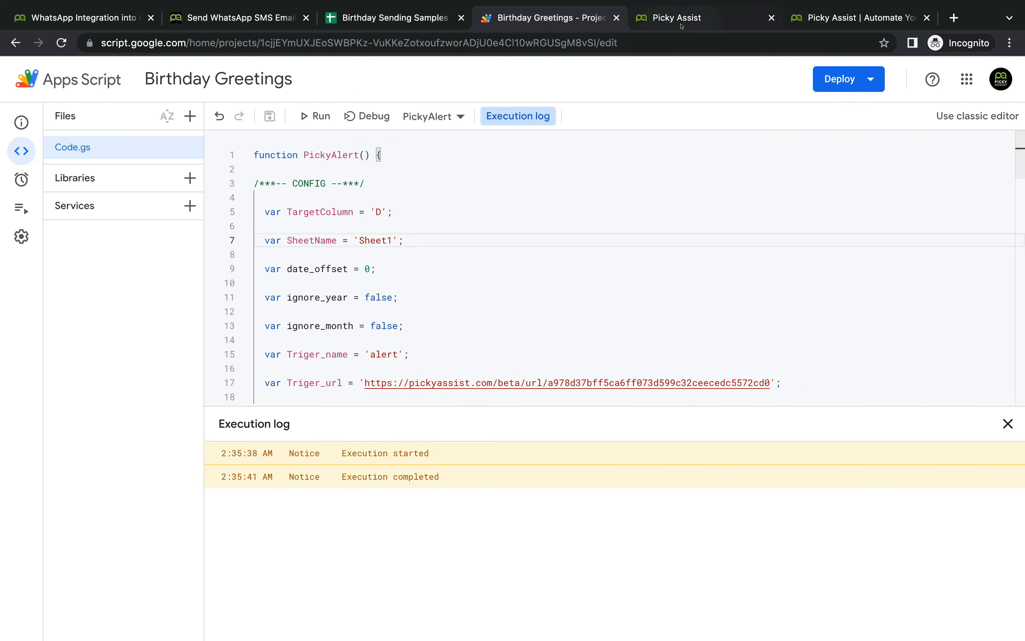
pyautogui.click(678, 22)
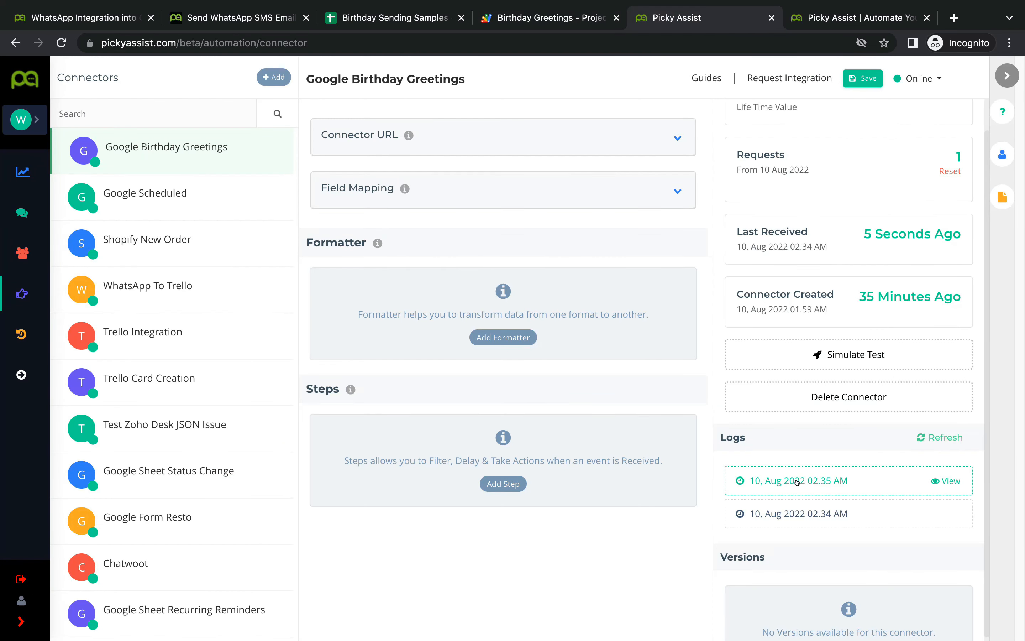
# Step: View the newest log's received data, showing fields A–D and triger_name 'alert'
pyautogui.click(944, 480)
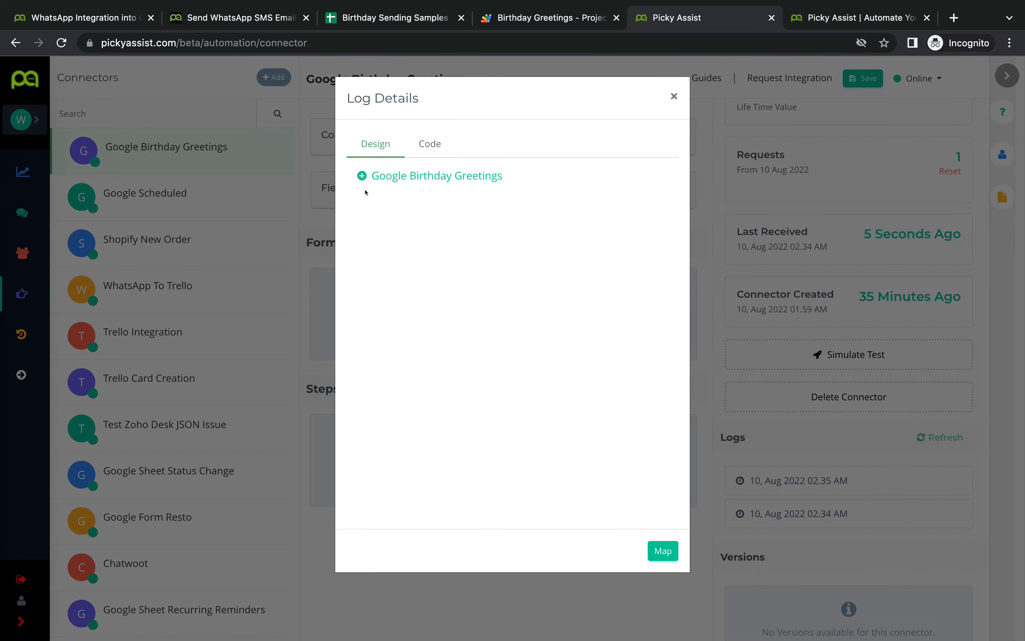
pyautogui.click(361, 177)
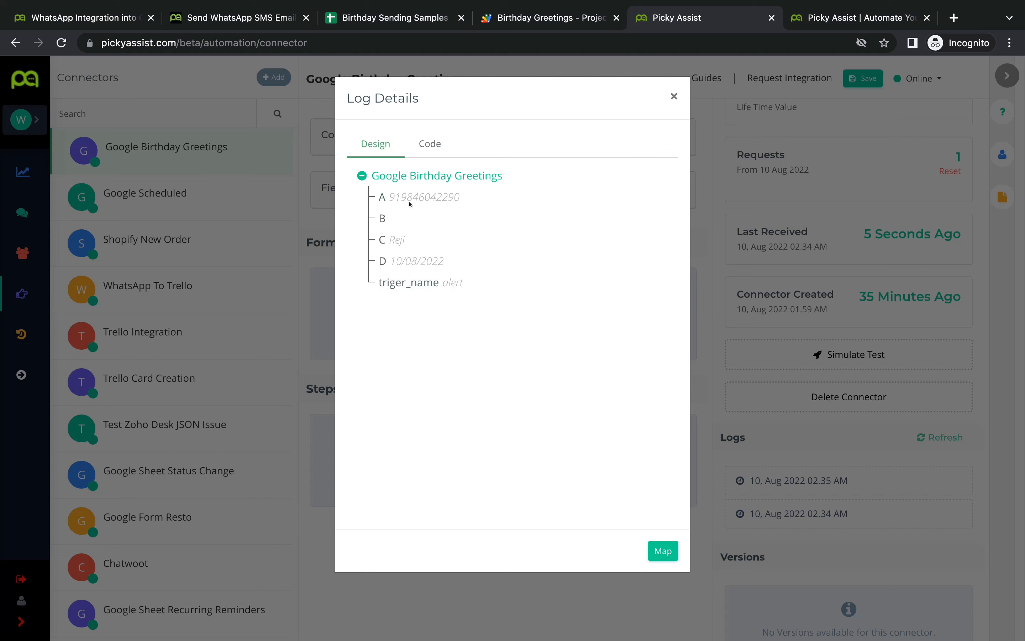
pyautogui.click(386, 18)
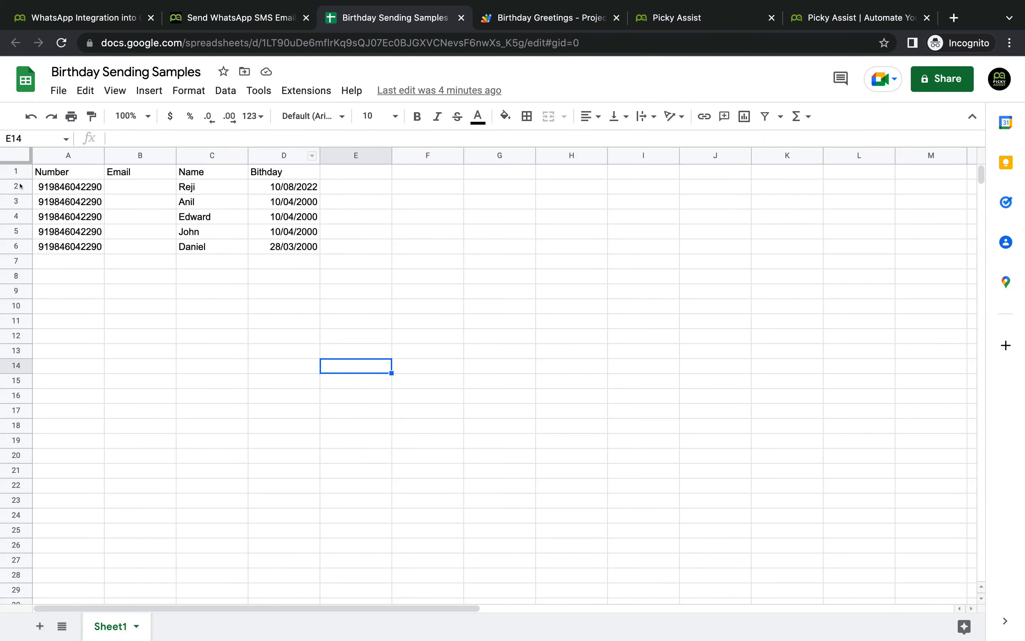
# Step: Enter the first contact's email address in cell B2 and widen column B to fit it
pyautogui.click(16, 183)
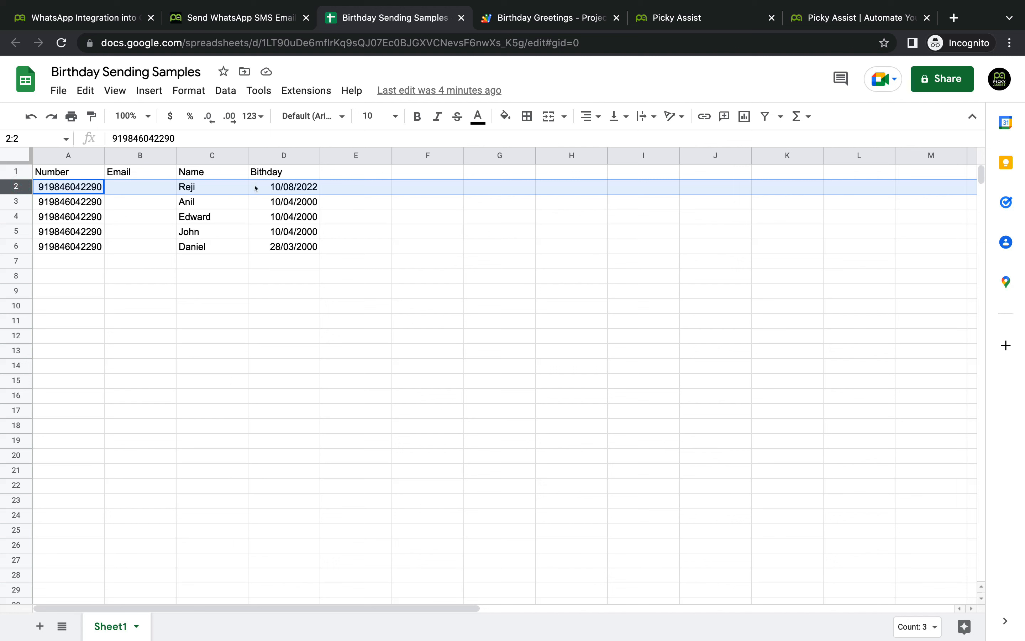
pyautogui.click(126, 189)
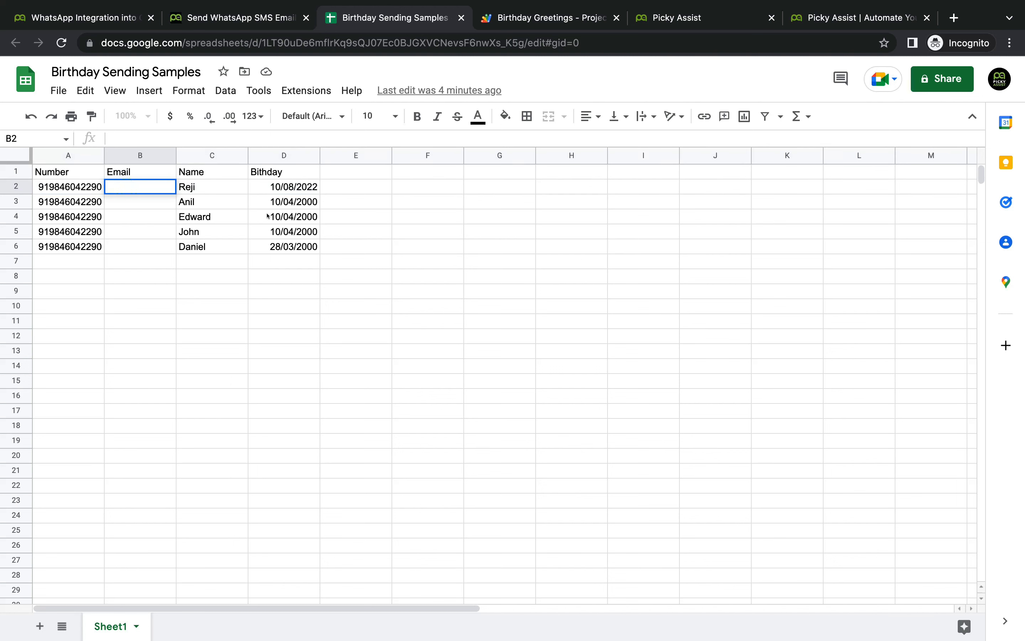
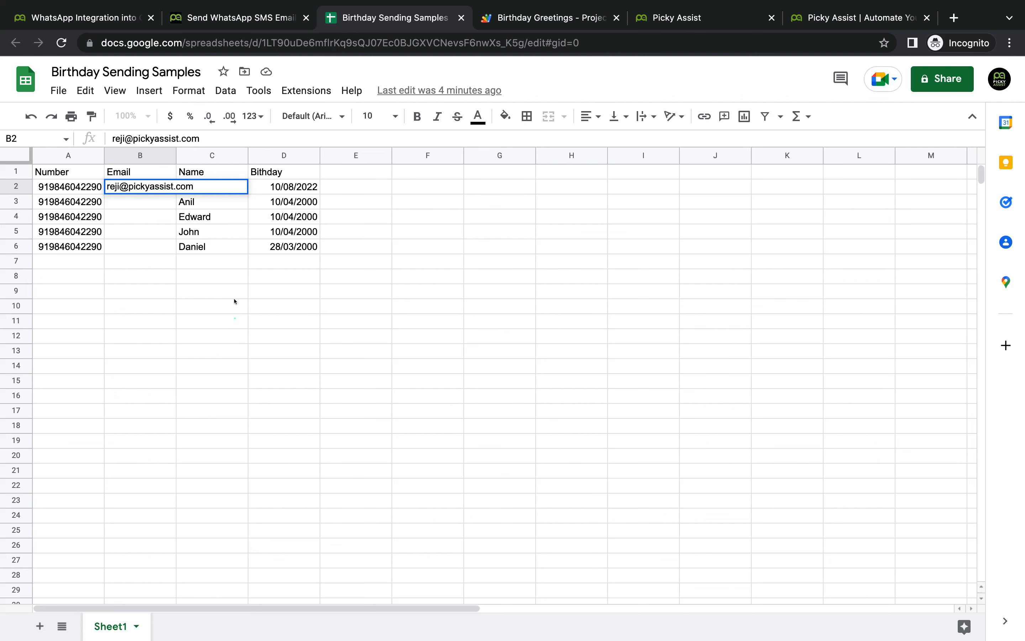
pyautogui.click(234, 320)
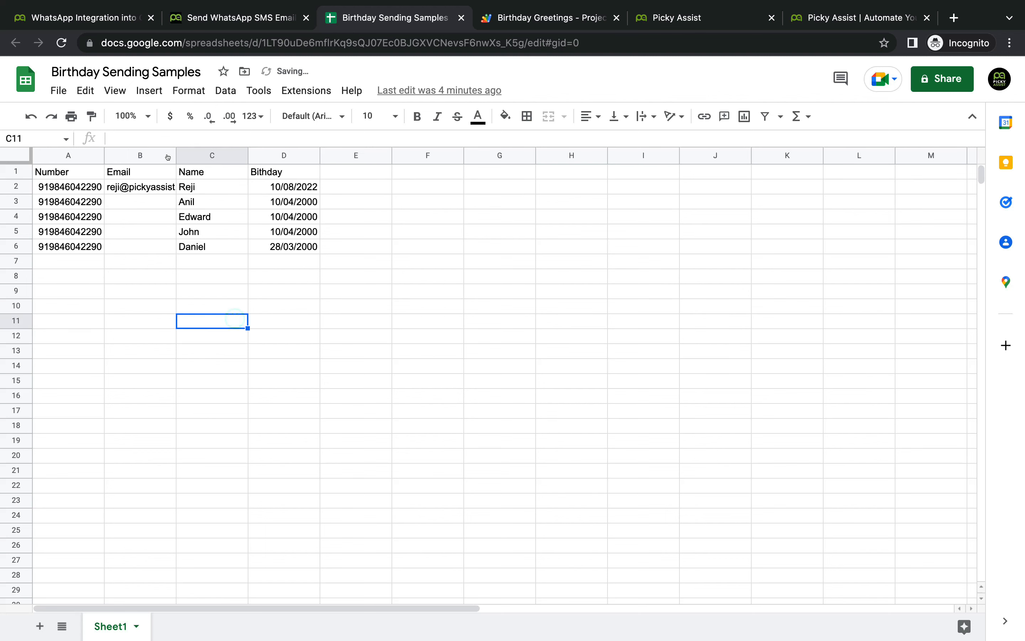
pyautogui.moveTo(172, 149); pyautogui.dragTo(199, 154)
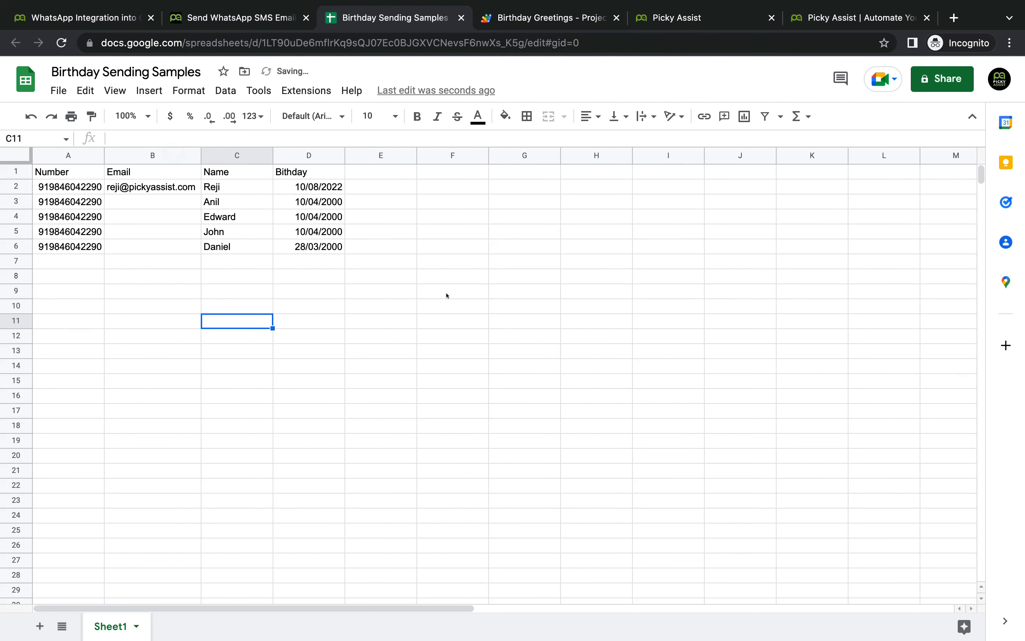
pyautogui.click(448, 292)
pyautogui.click(546, 18)
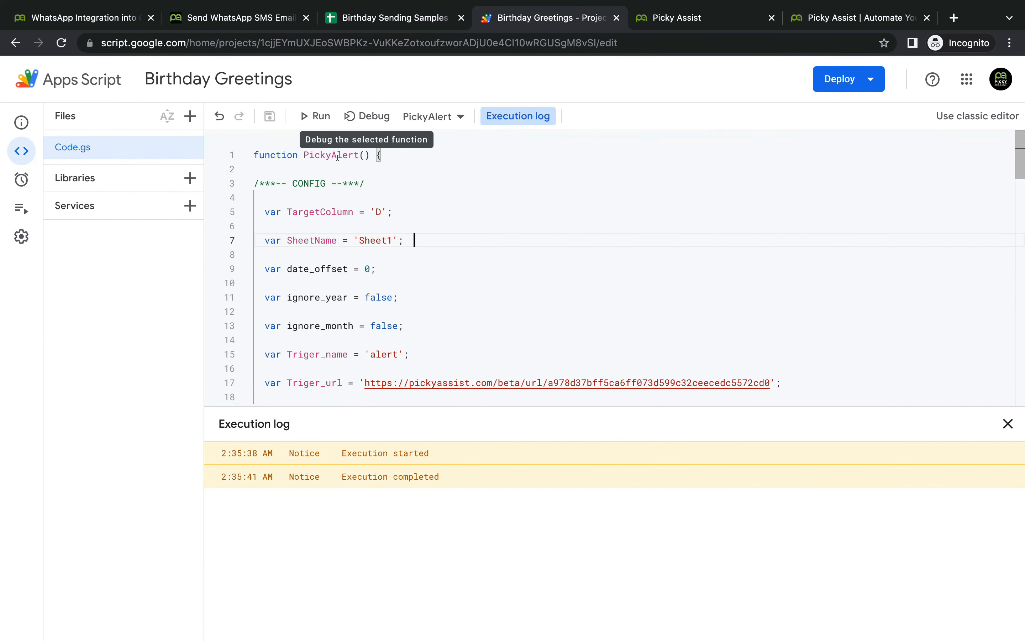
# Step: Rerun PickyAlert to resend the updated row, then return to Picky Assist
pyautogui.moveTo(22, 179)
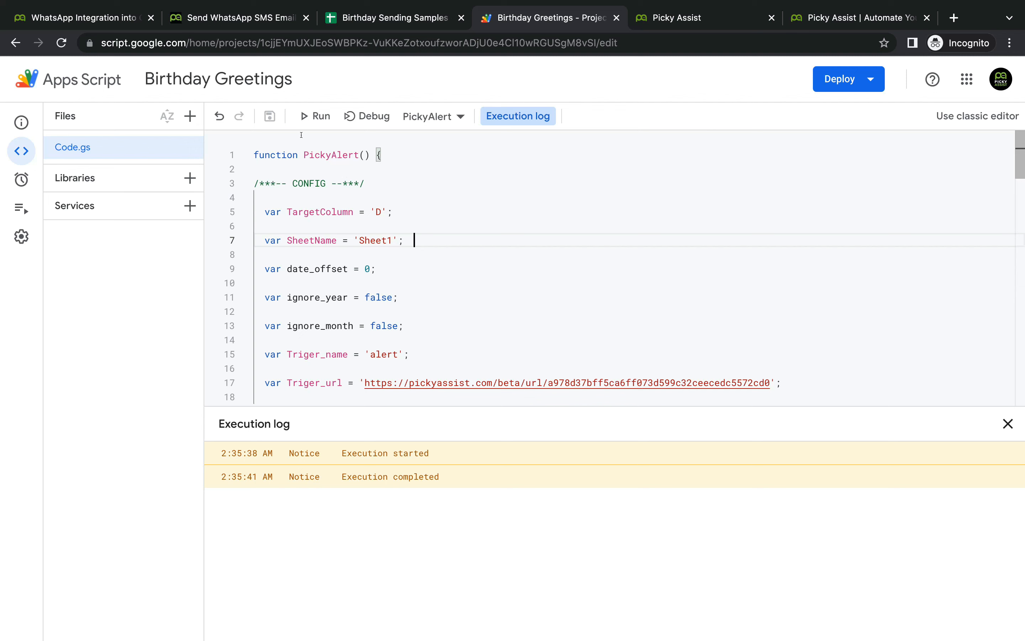
pyautogui.click(314, 116)
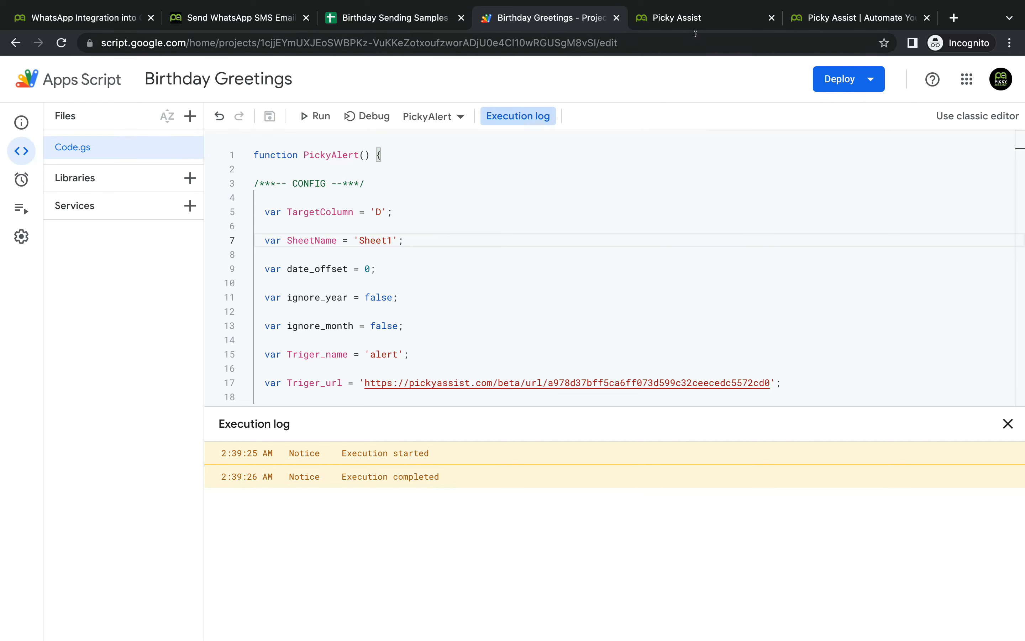
pyautogui.click(695, 23)
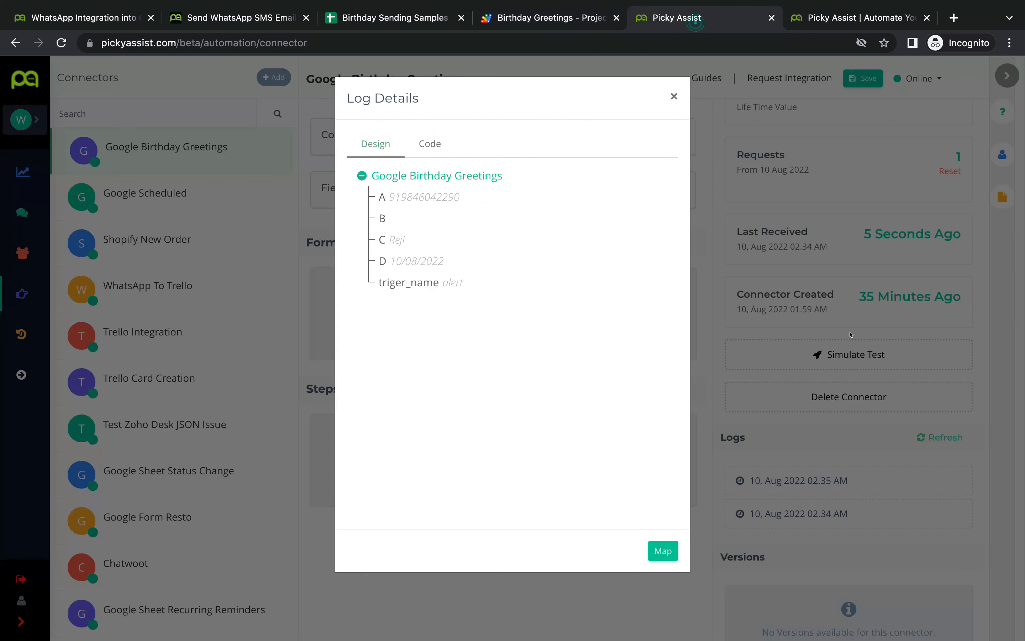
# Step: Refresh the logs and check the new 02.39 AM entry's fields, including the email in B
pyautogui.click(673, 96)
pyautogui.click(939, 441)
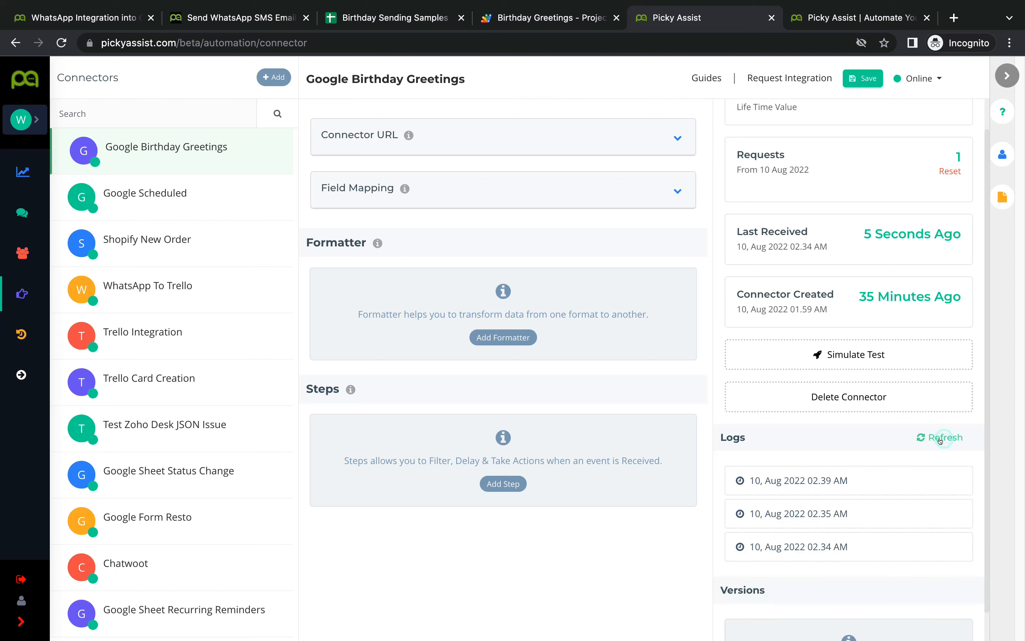
pyautogui.click(951, 480)
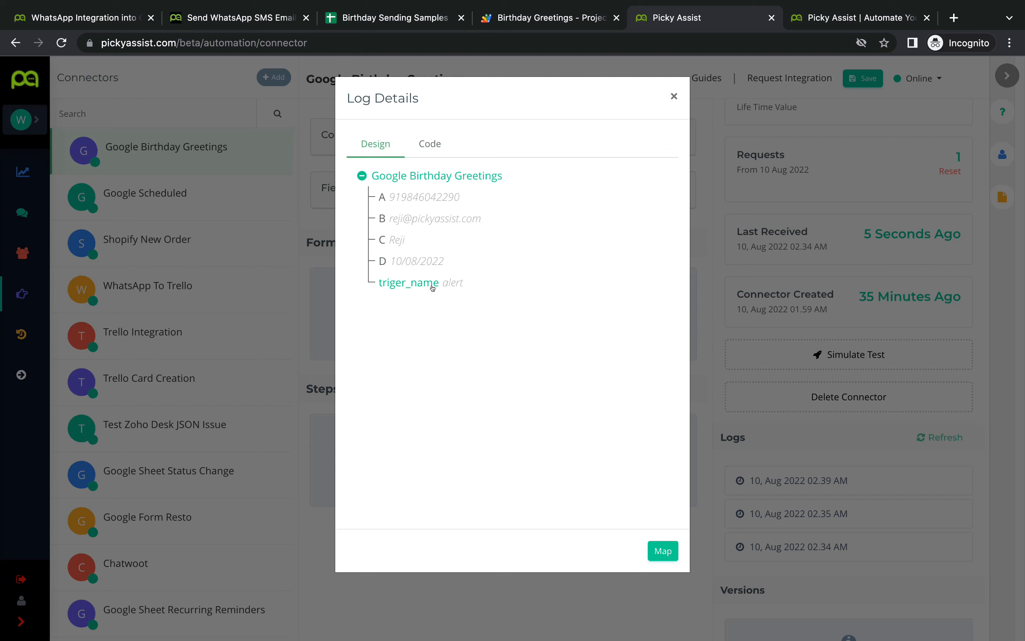
pyautogui.click(514, 17)
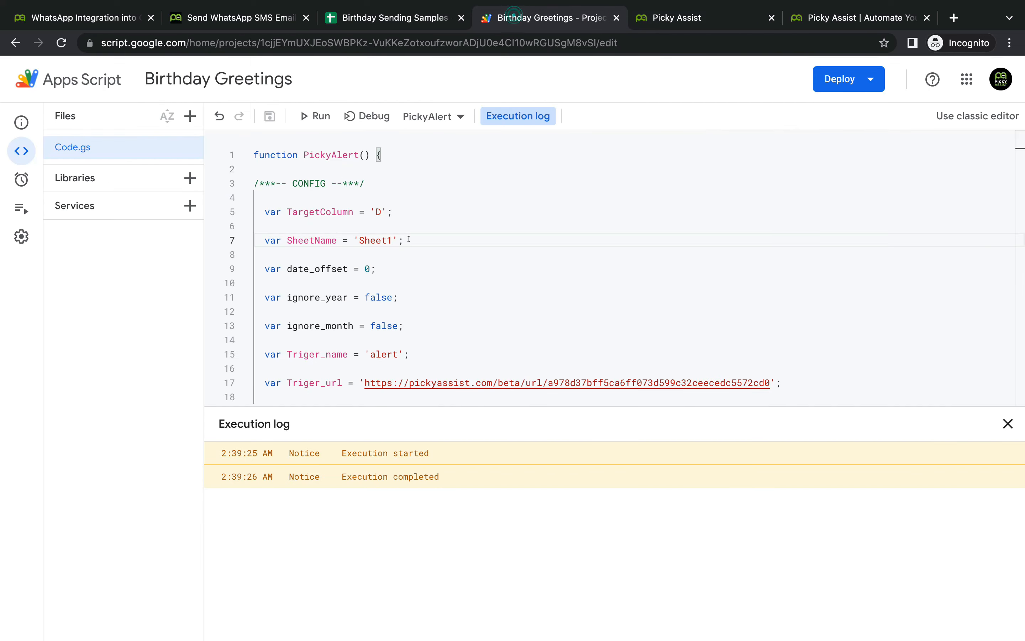
pyautogui.click(393, 348)
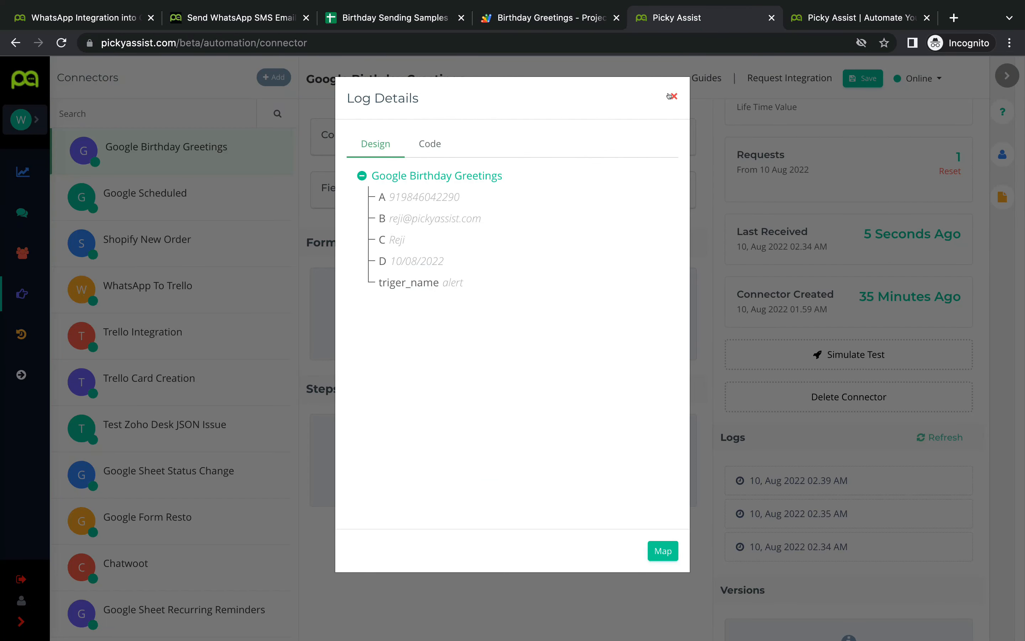
pyautogui.click(671, 96)
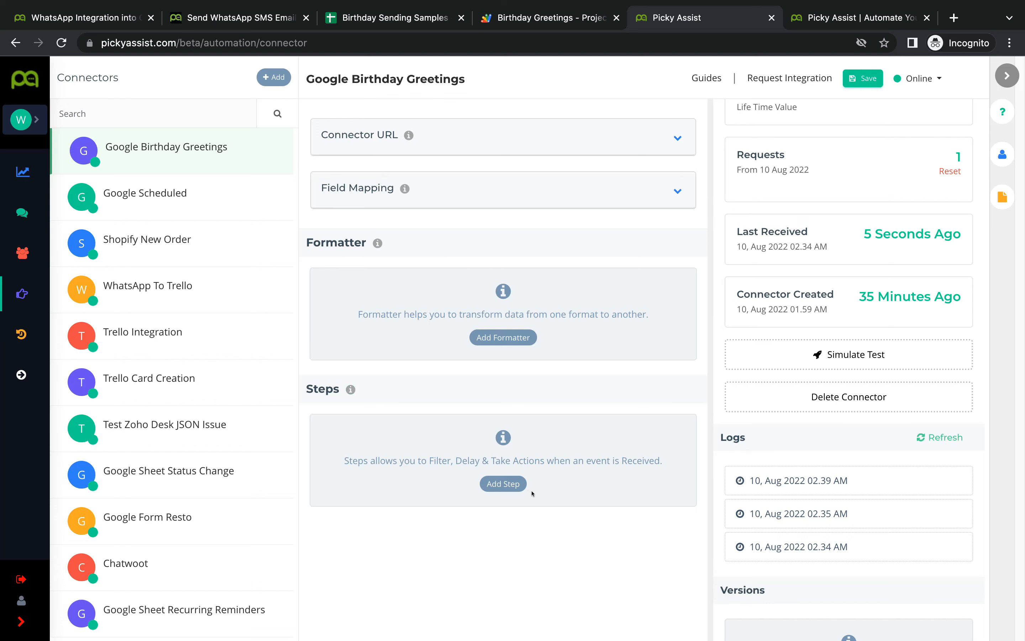
# Step: Add a new connector step with a Send Message action
pyautogui.click(511, 483)
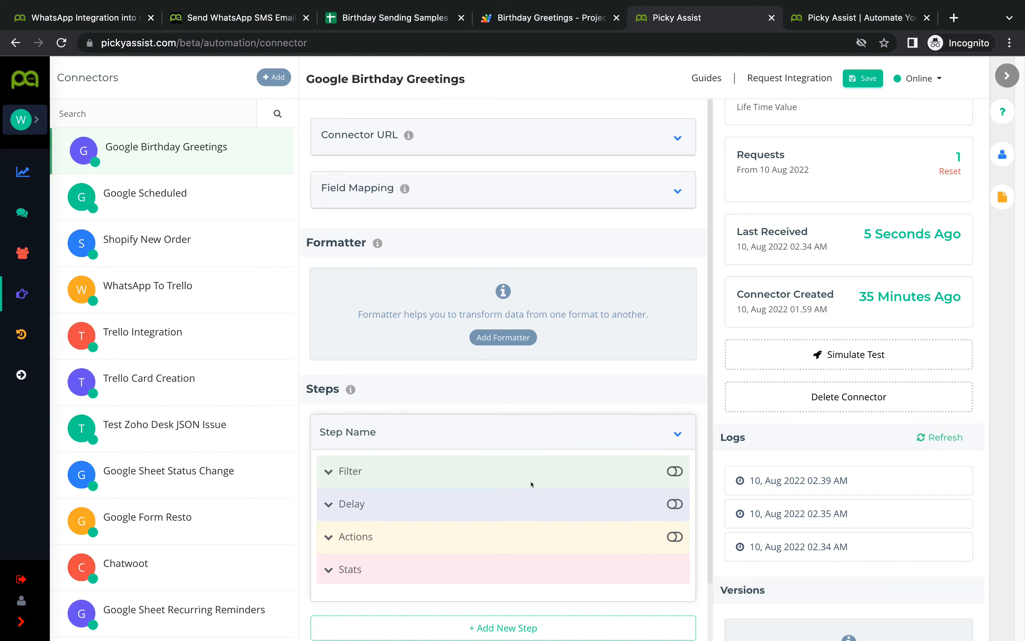
pyautogui.scroll(-2, 531, 489)
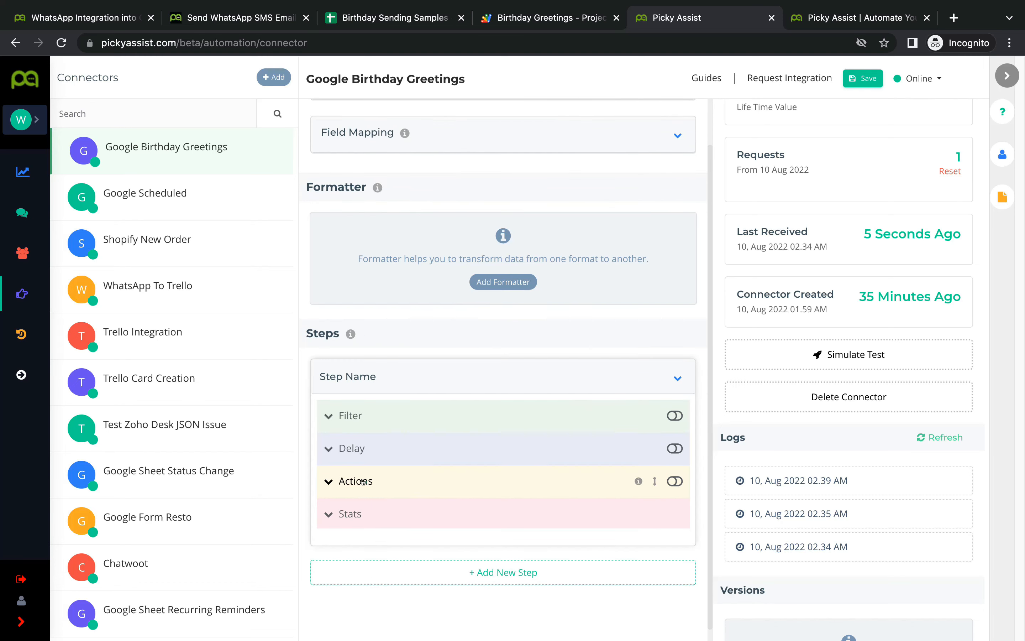
pyautogui.click(363, 482)
pyautogui.scroll(-1, 537, 472)
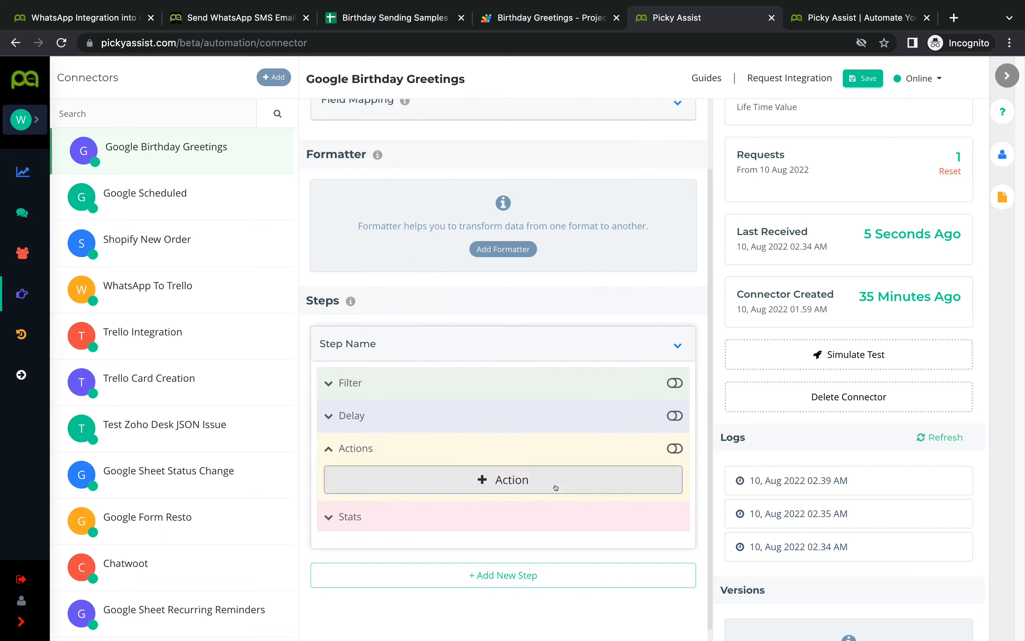
pyautogui.click(536, 472)
pyautogui.scroll(-1, 533, 478)
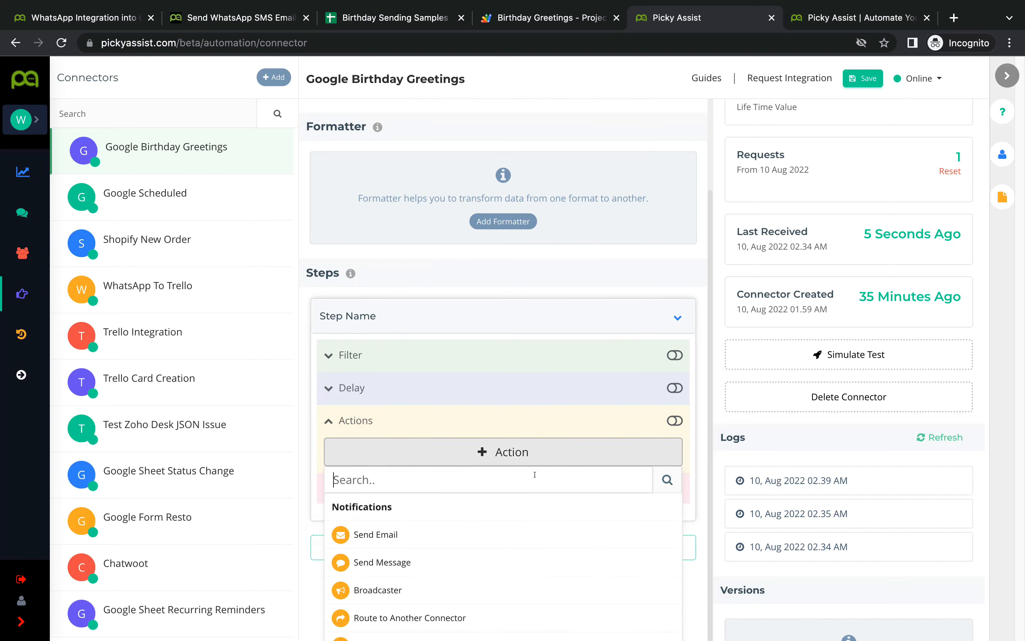
pyautogui.click(440, 563)
pyautogui.scroll(-5, 593, 519)
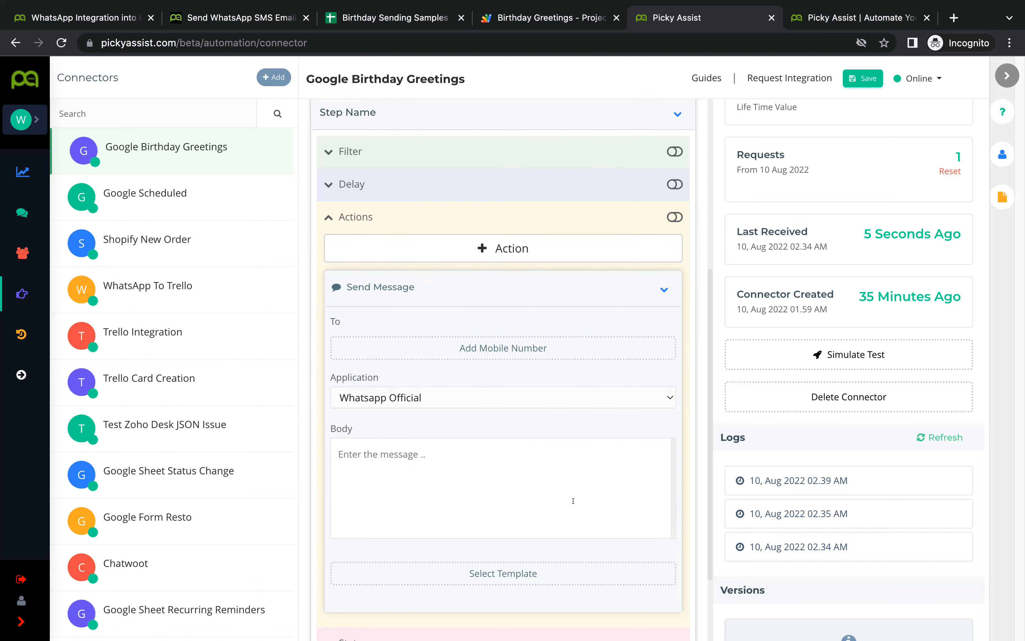
# Step: Add an empty mobile number recipient field, checking the sheet's columns for reference
pyautogui.click(499, 350)
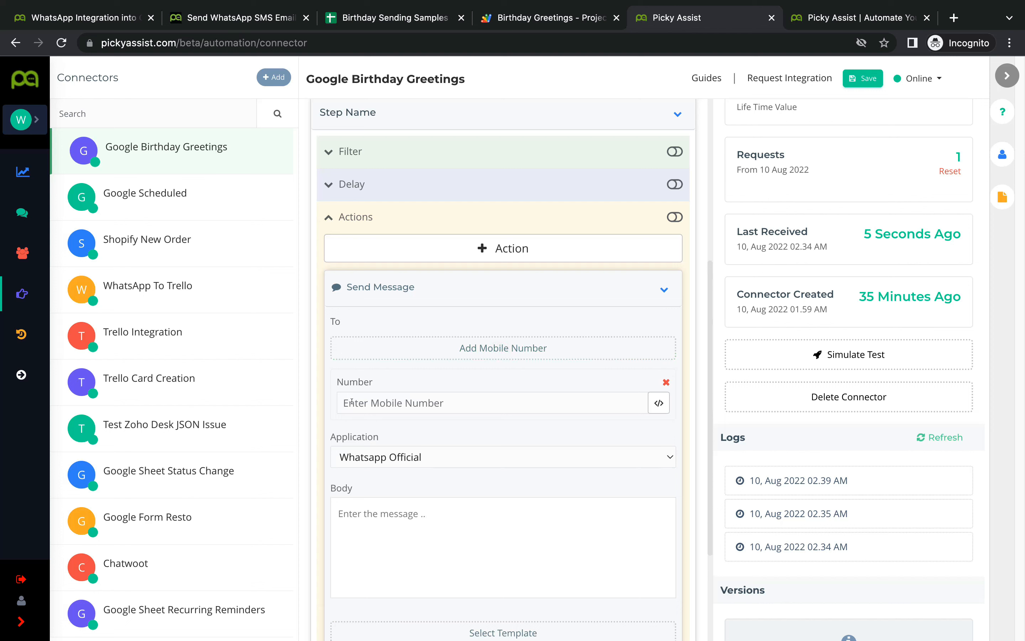
pyautogui.click(384, 398)
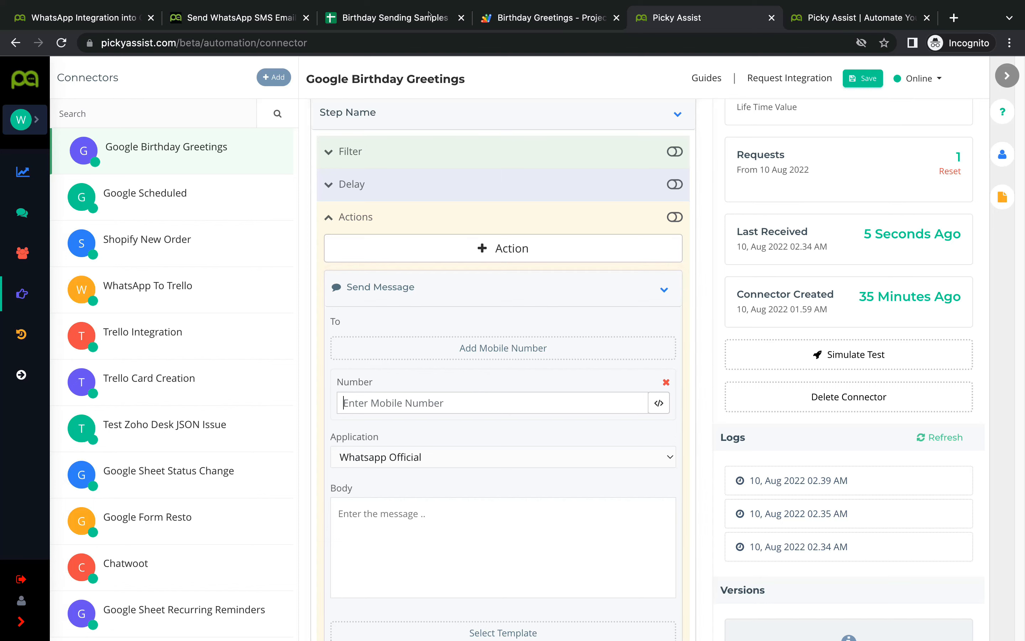
pyautogui.click(392, 16)
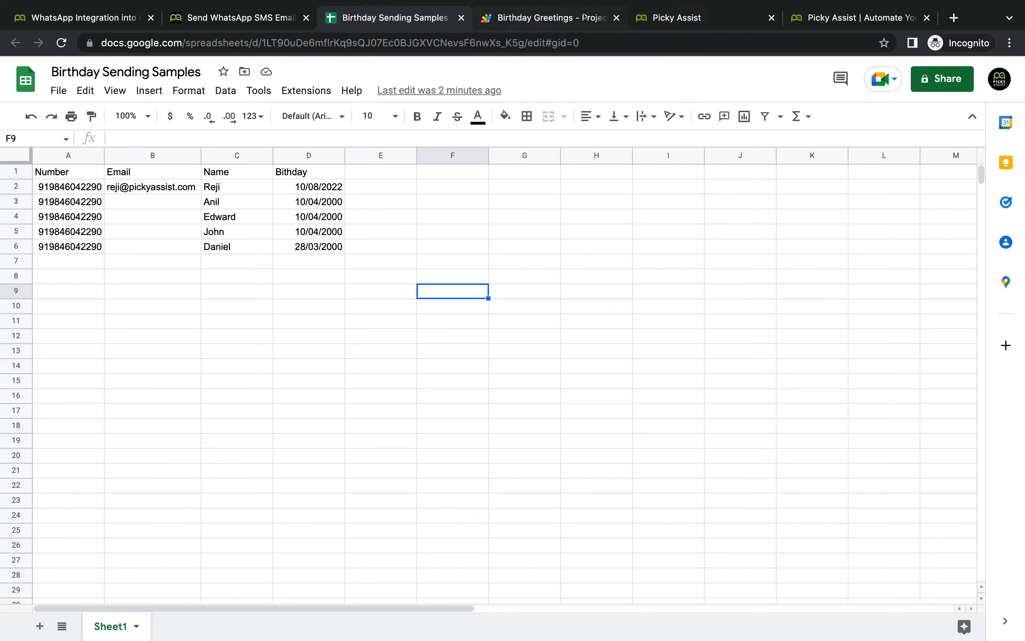
pyautogui.click(680, 17)
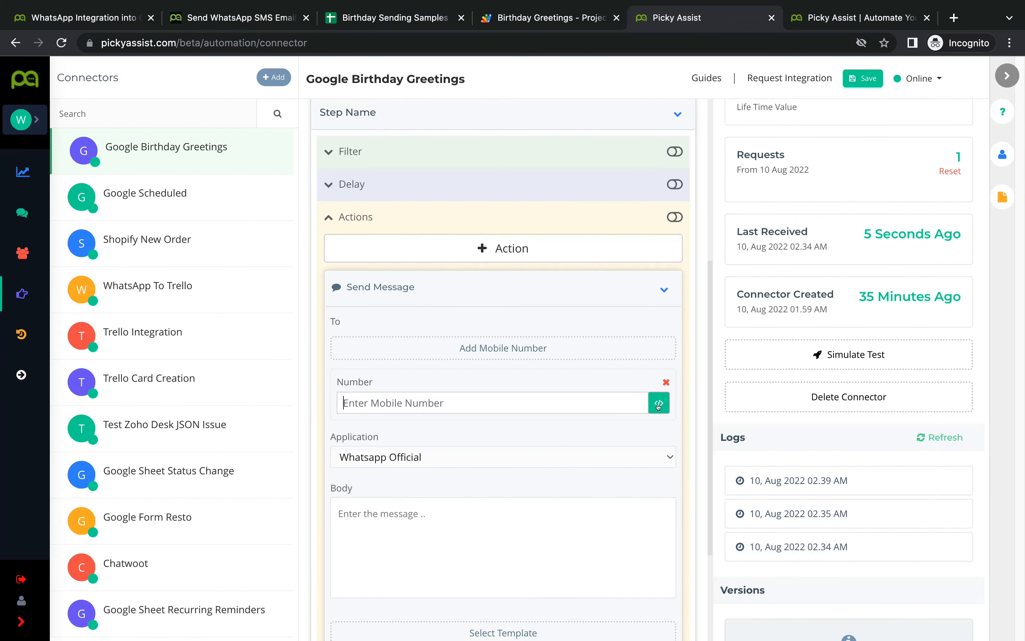
pyautogui.scroll(-2, 657, 408)
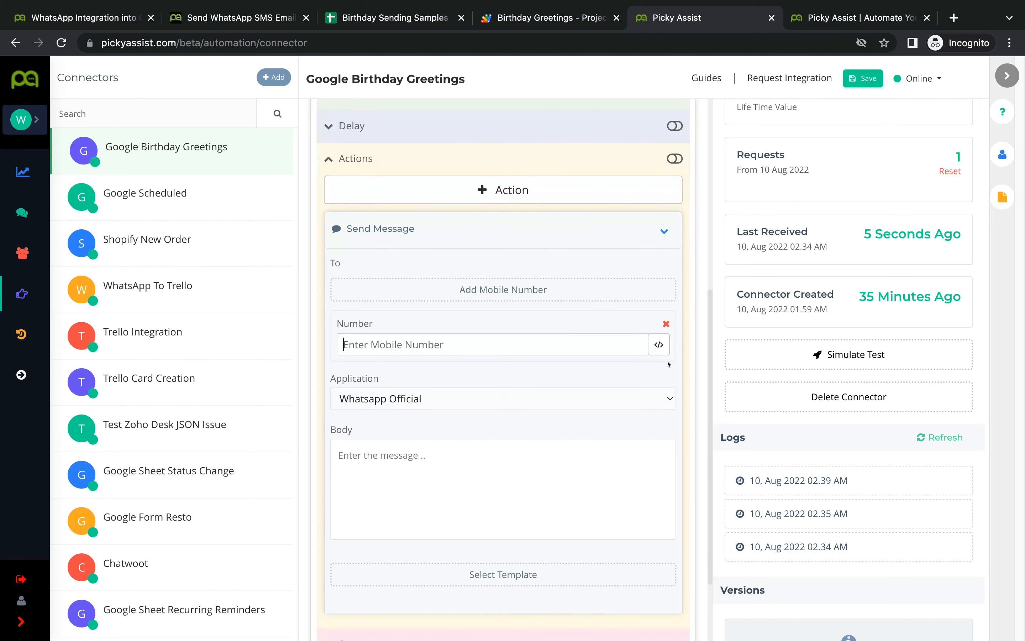
pyautogui.scroll(-1, 656, 353)
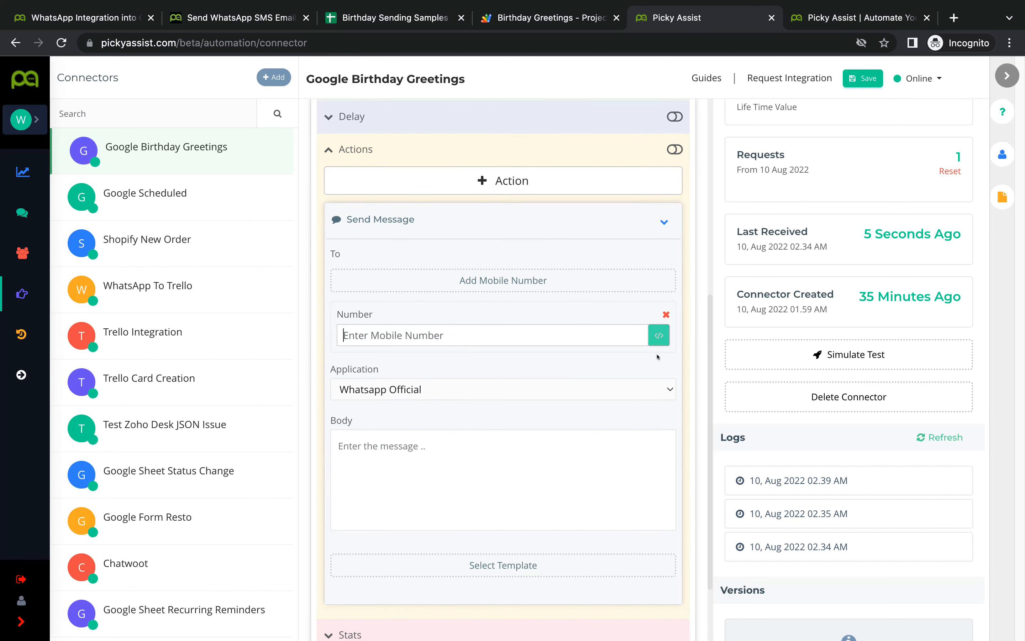
# Step: Map the recipient Number to the {{Google Birthday Greetings.A}} variable
pyautogui.click(509, 458)
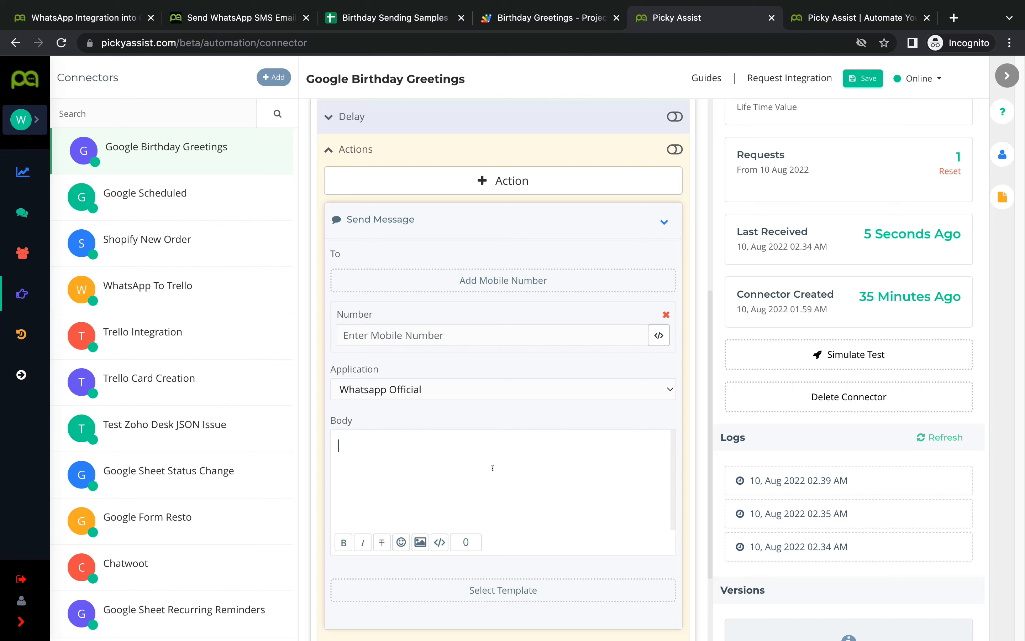
pyautogui.click(659, 335)
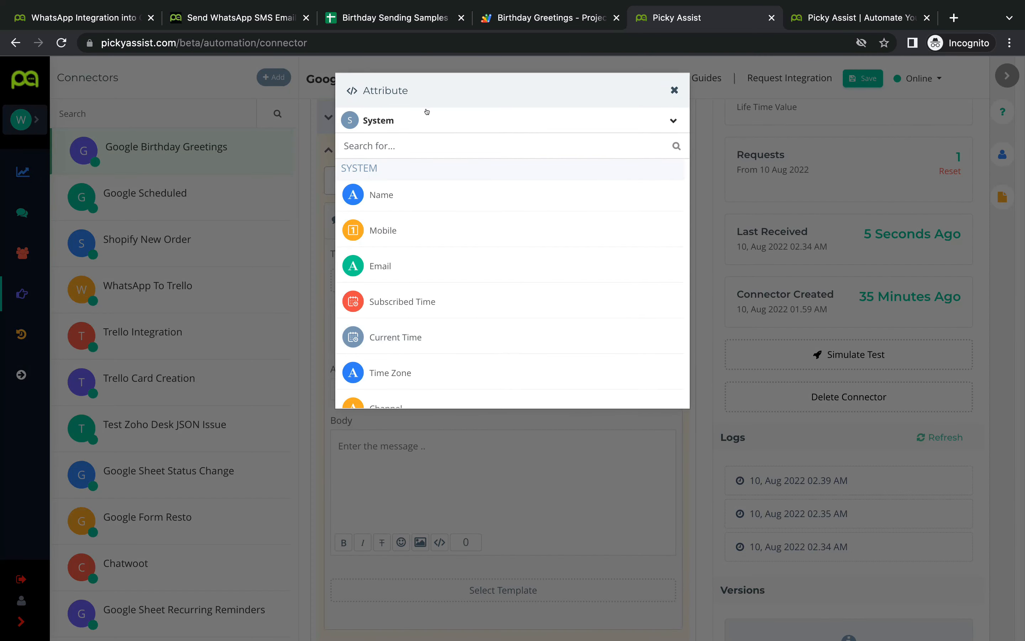
pyautogui.click(426, 117)
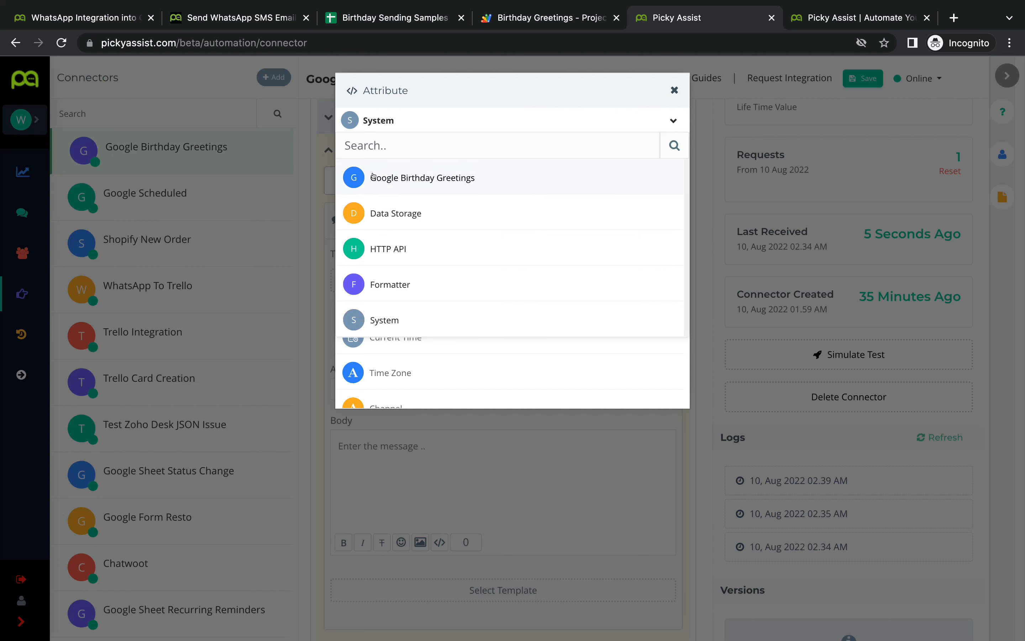
pyautogui.click(437, 178)
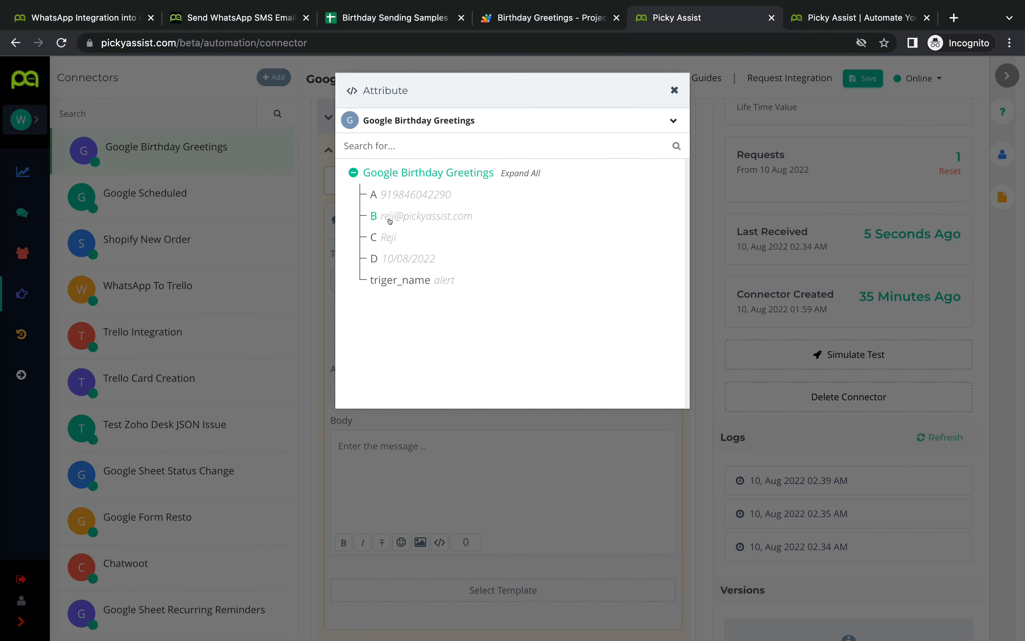
pyautogui.click(372, 195)
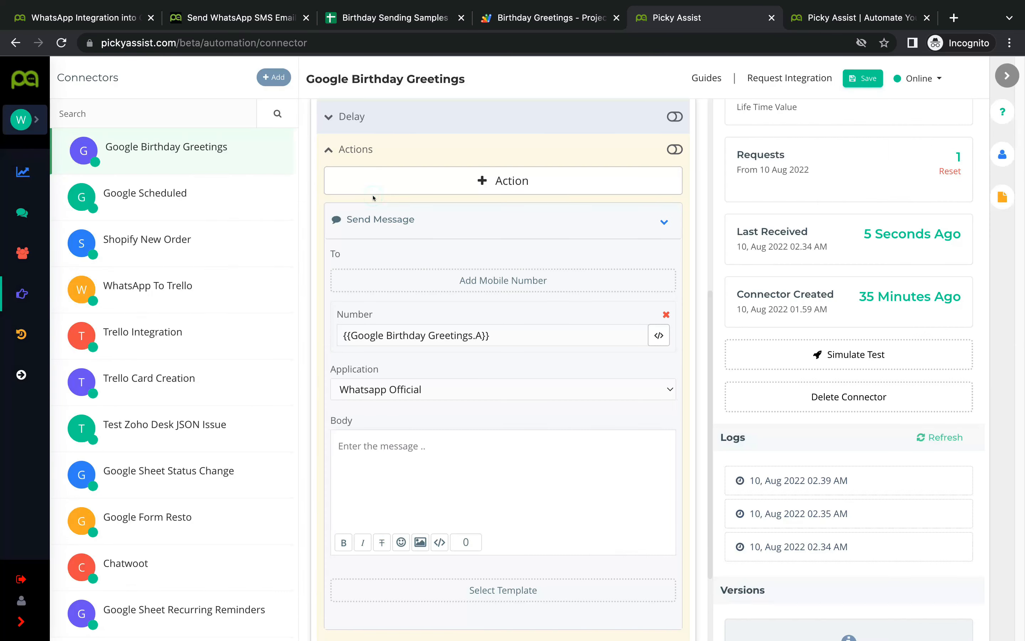
pyautogui.click(512, 337)
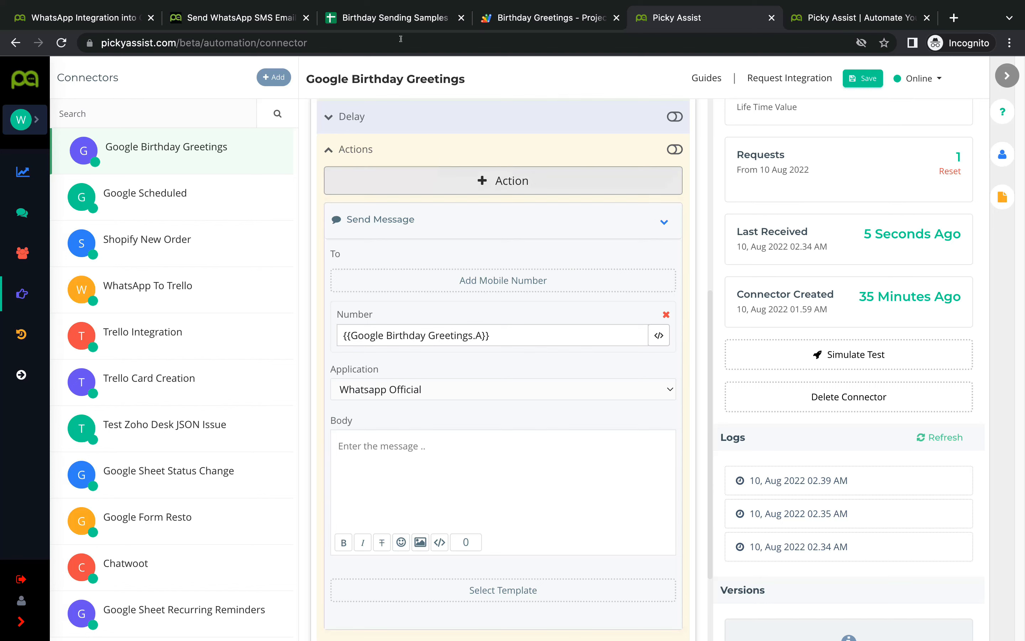
# Step: Compare against the sheet's phone numbers and remove the stray leading 1 before the variable
pyautogui.click(386, 12)
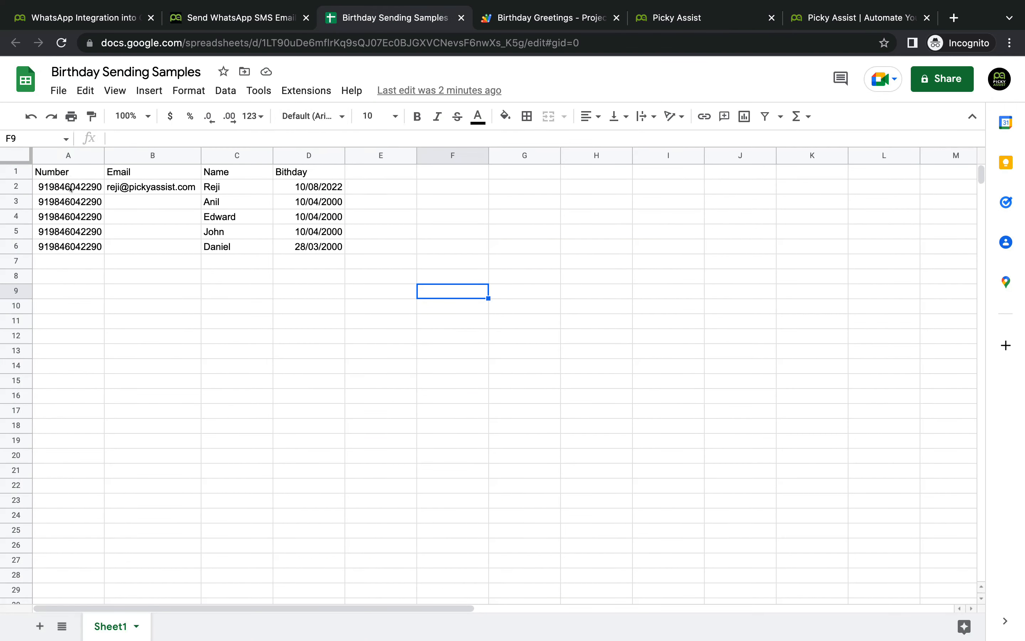
pyautogui.click(697, 18)
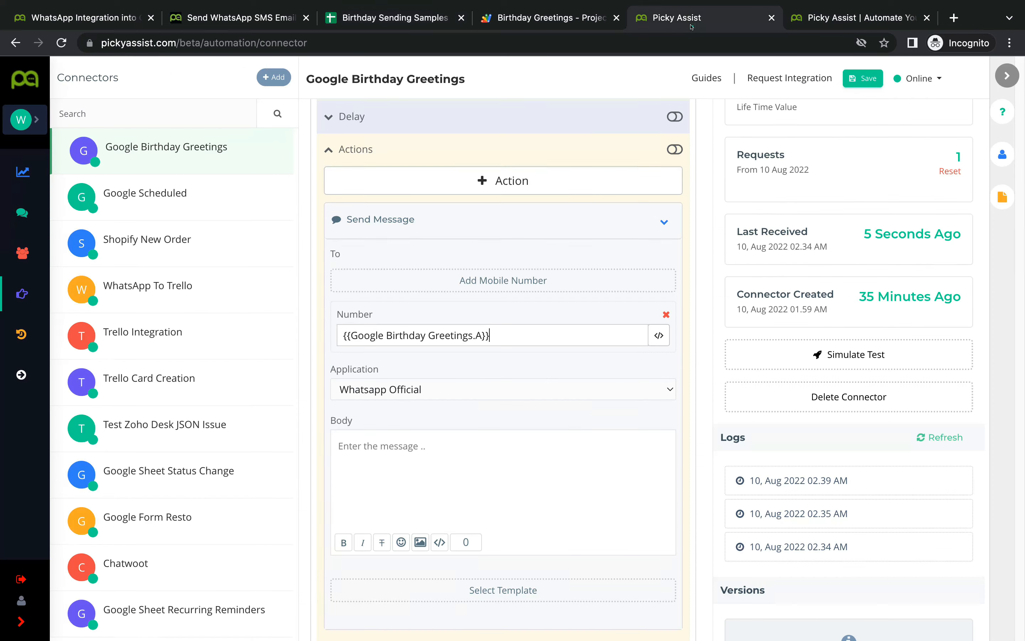
pyautogui.click(341, 334)
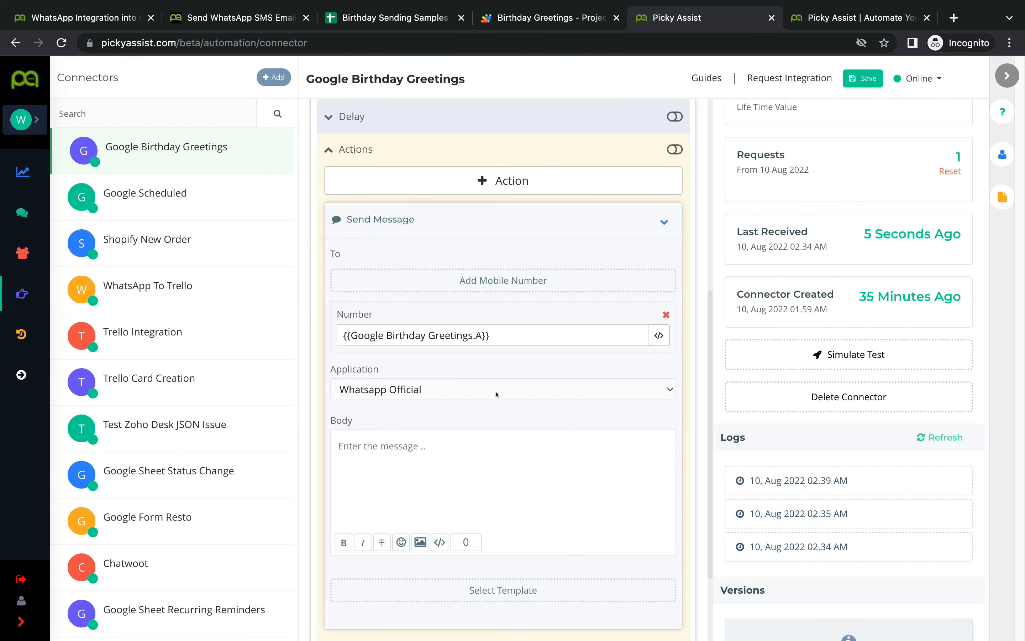
pyautogui.write('1')
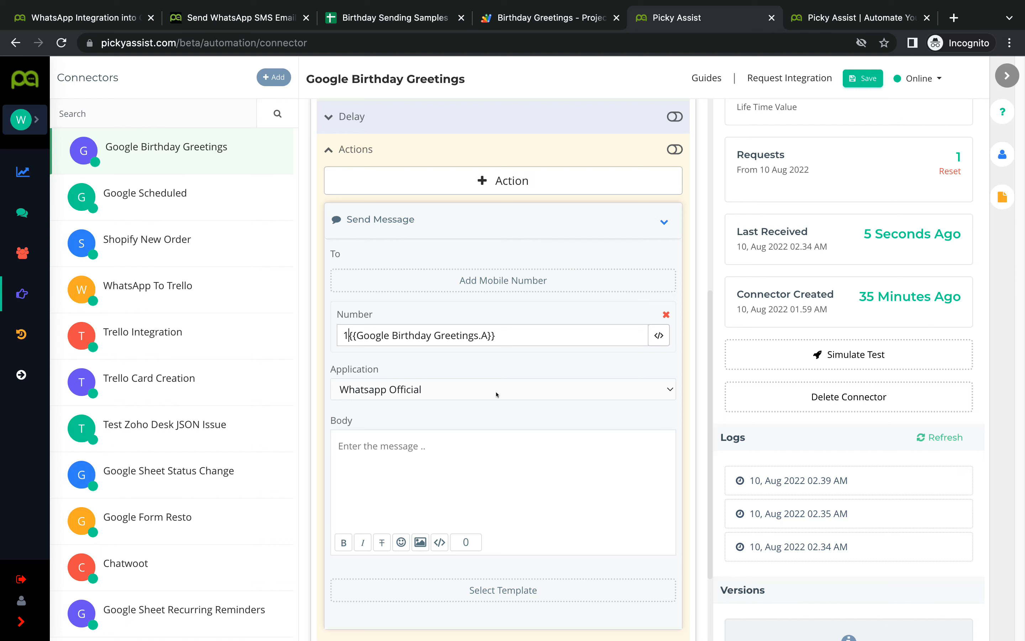
pyautogui.press('BackSpace')
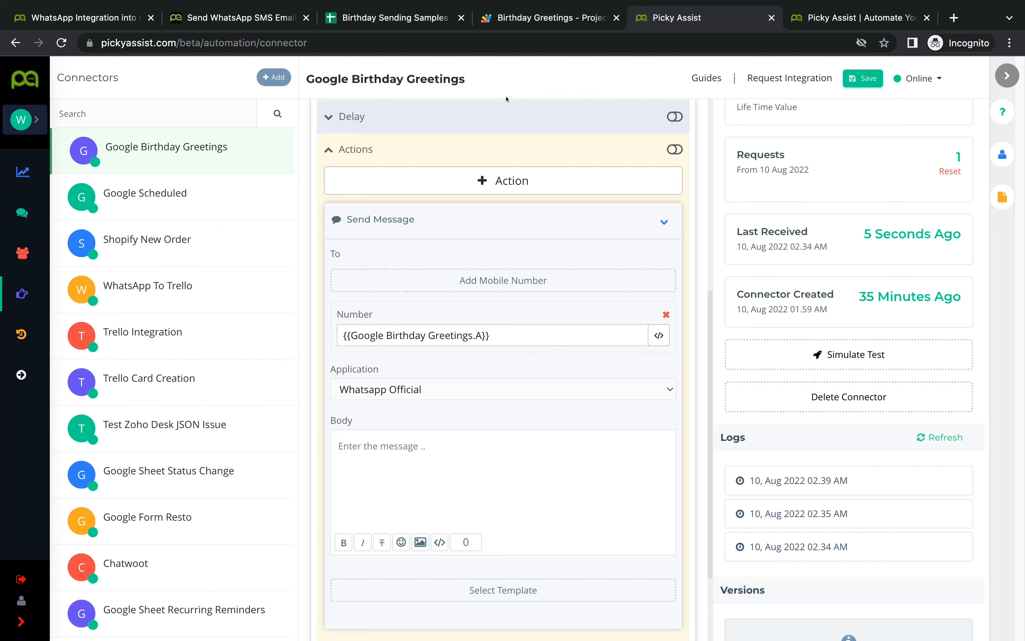
pyautogui.click(399, 19)
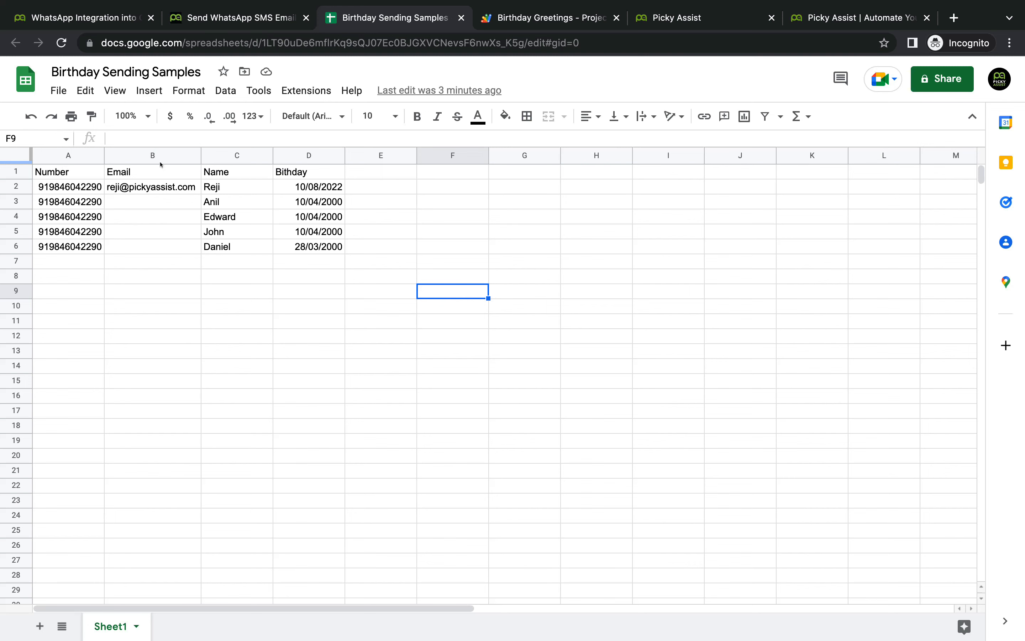
pyautogui.click(678, 17)
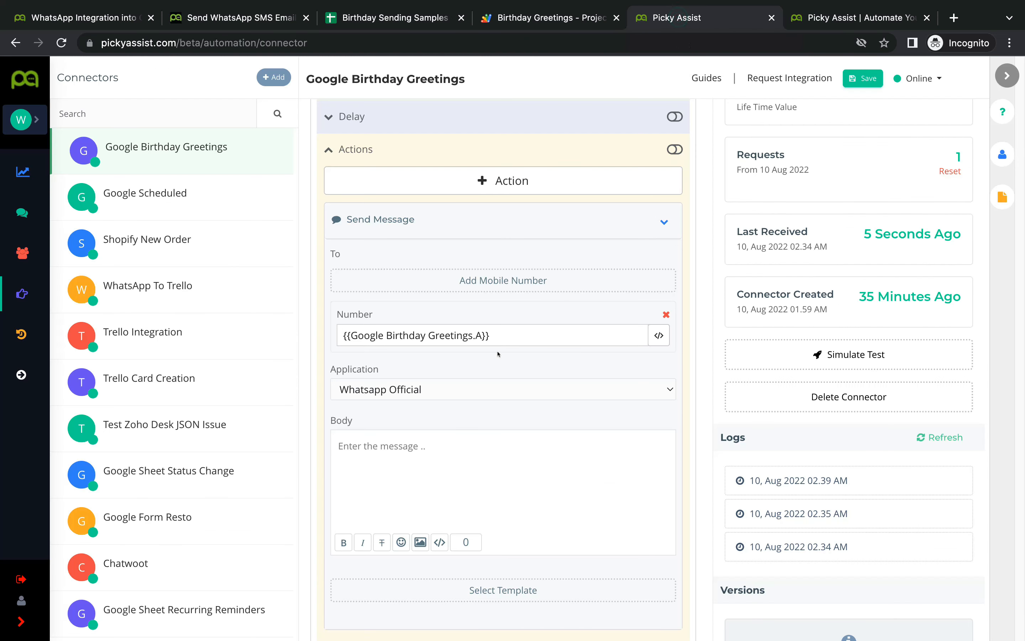
pyautogui.click(508, 335)
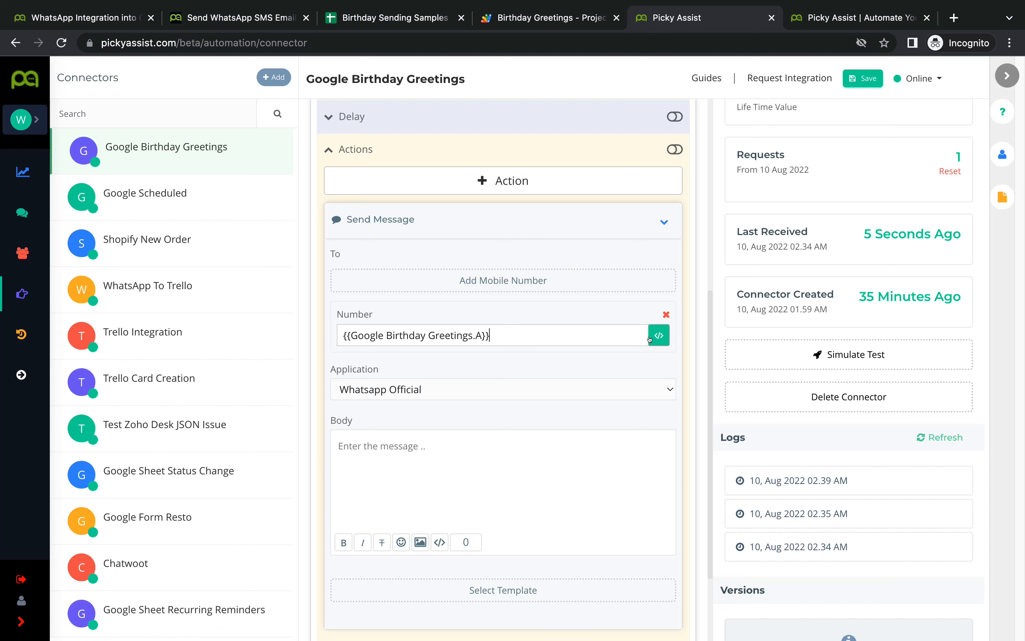
pyautogui.scroll(-1, 561, 429)
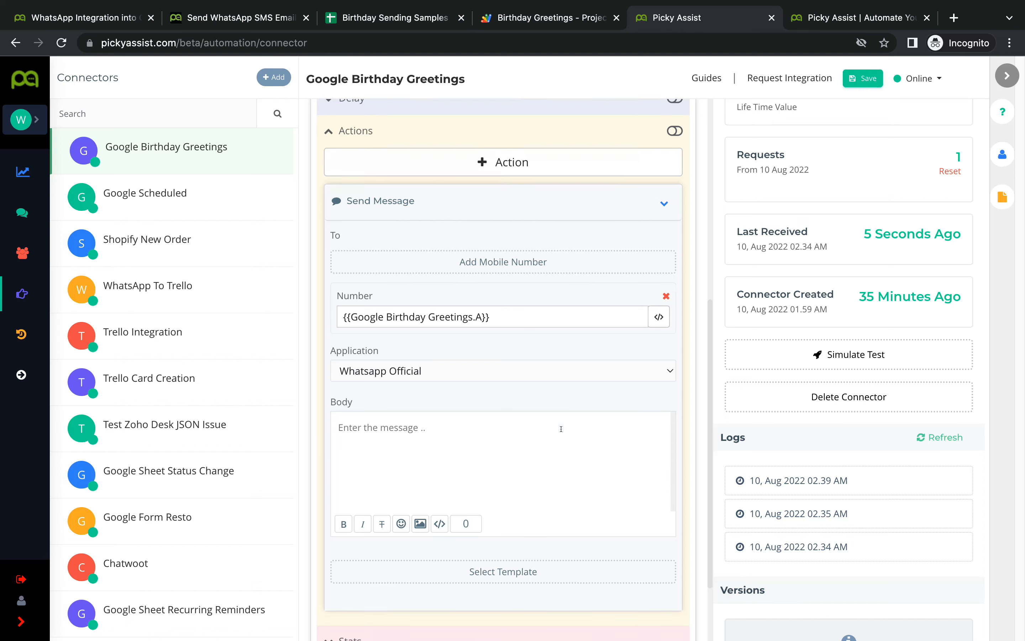
# Step: Switch the sending application to Whatsapp Web Automation
pyautogui.click(519, 373)
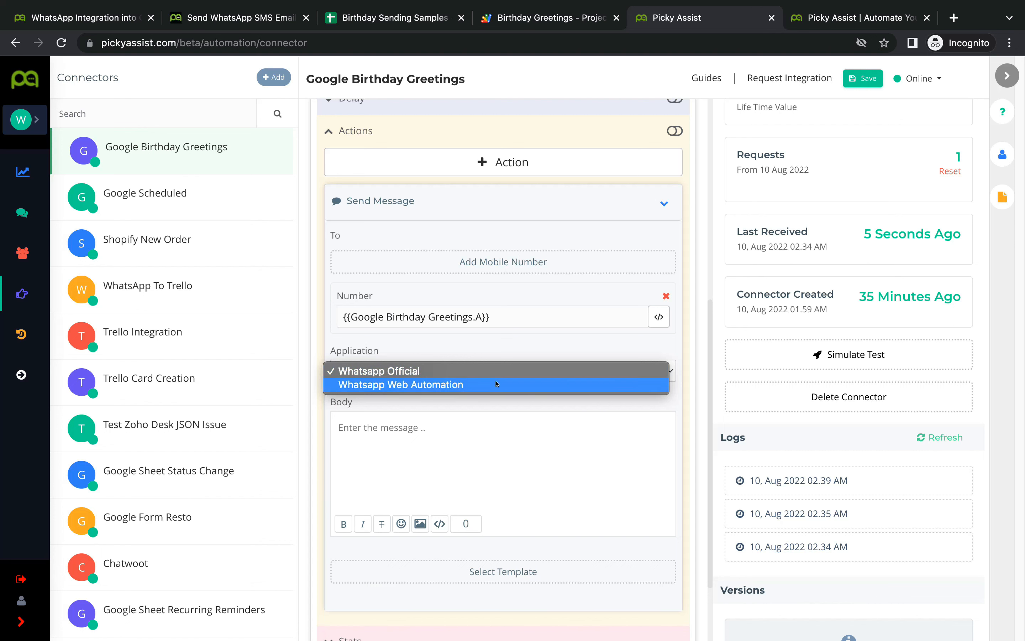
pyautogui.click(496, 384)
pyautogui.scroll(-2, 439, 396)
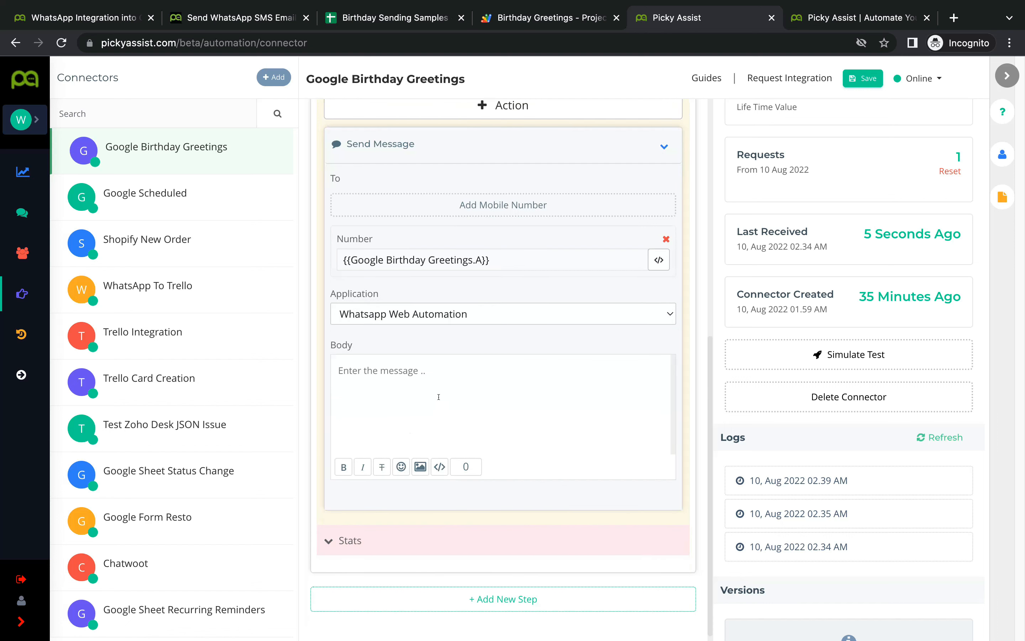
# Step: Write a 'Hello {{Google Birthday Greetings.C}}' line in the message body
pyautogui.click(435, 375)
pyautogui.write('Happy')
pyautogui.press('BackSpace')
pyautogui.press('BackSpace')
pyautogui.press('BackSpace')
pyautogui.press('BackSpace')
pyautogui.press('BackSpace')
pyautogui.write('Hello')
pyautogui.click(439, 467)
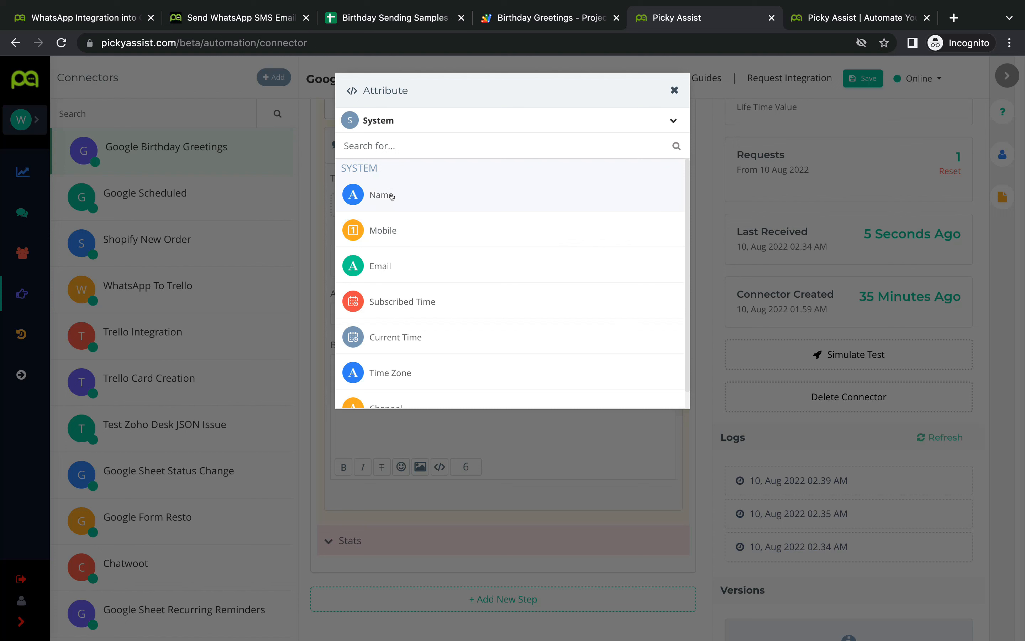
pyautogui.click(451, 120)
pyautogui.click(437, 180)
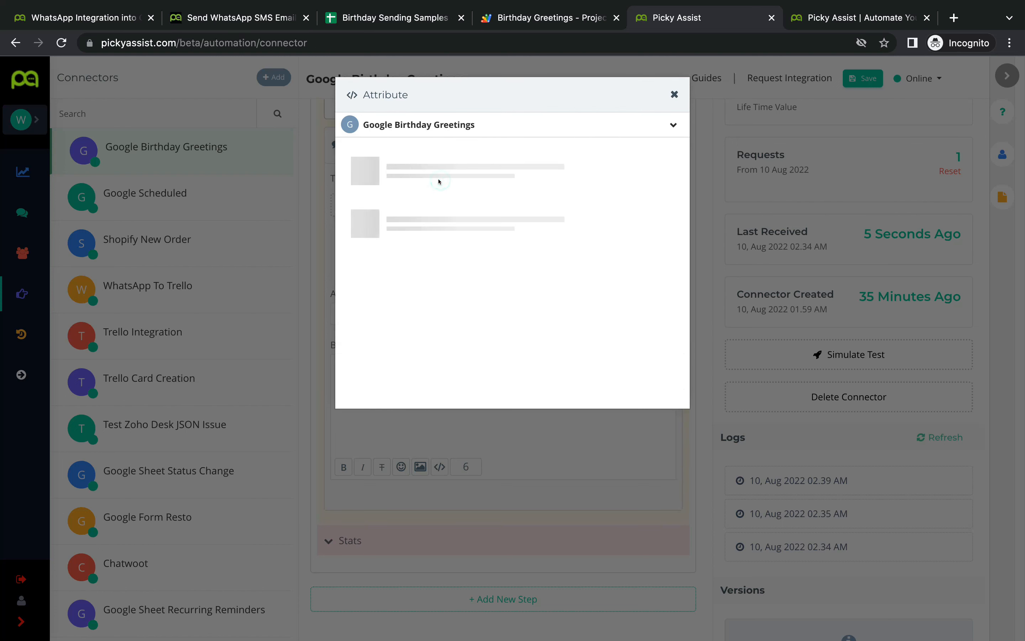
pyautogui.click(380, 239)
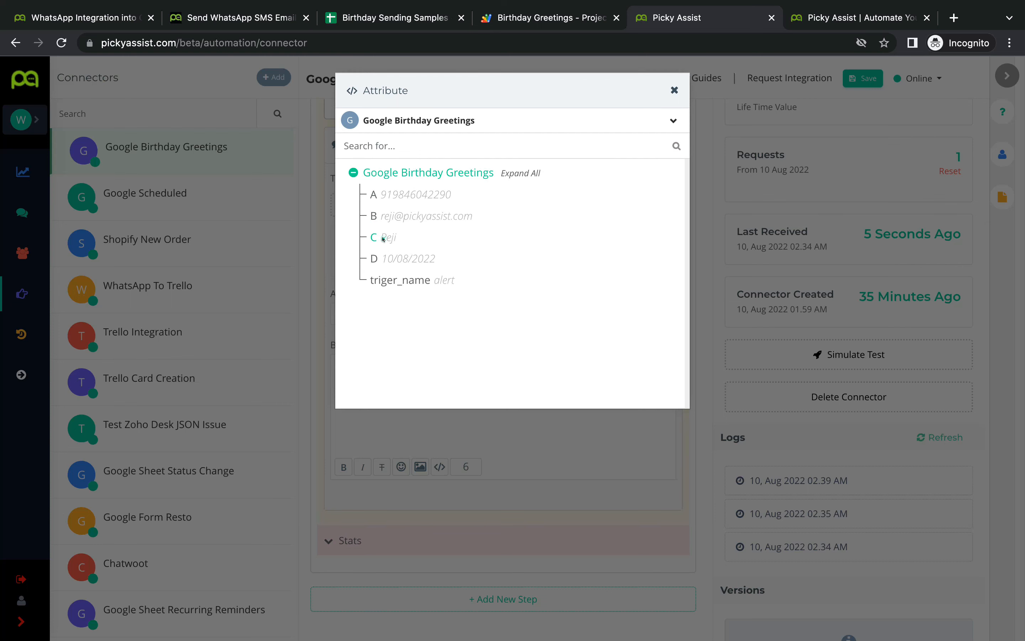
pyautogui.click(555, 369)
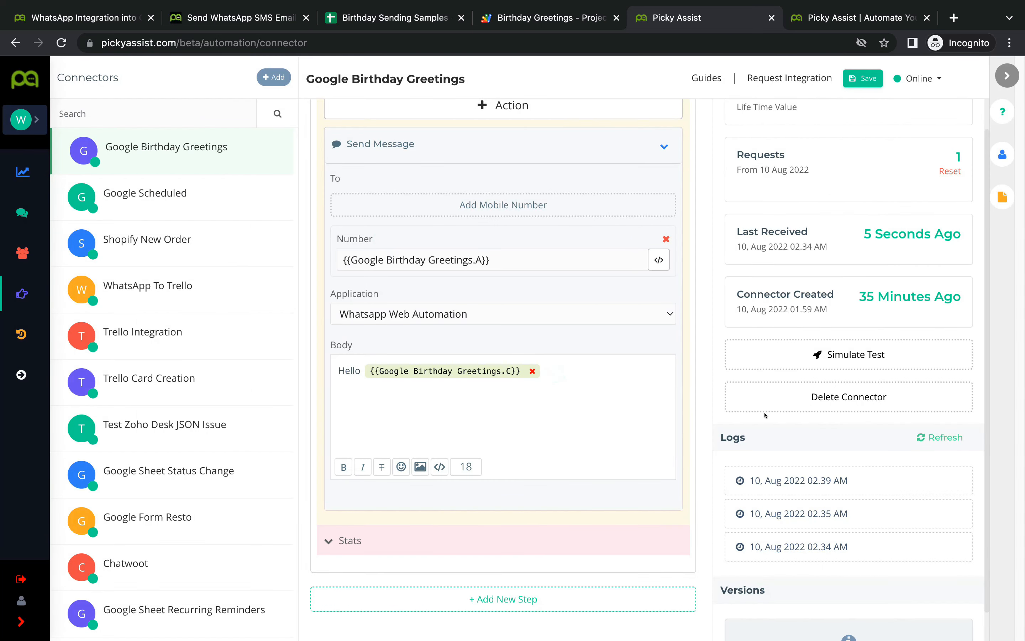
# Step: Add a 'Happy Birthday {{Google Birthday Greetings.C}}' line and delete the Hello line
pyautogui.press('Return')
pyautogui.write('Happyrt')
pyautogui.press('BackSpace')
pyautogui.press('BackSpace')
pyautogui.press('BackSpace')
pyautogui.write('y')
pyautogui.press('BackSpace')
pyautogui.press('BackSpace')
pyautogui.write('y Birthday')
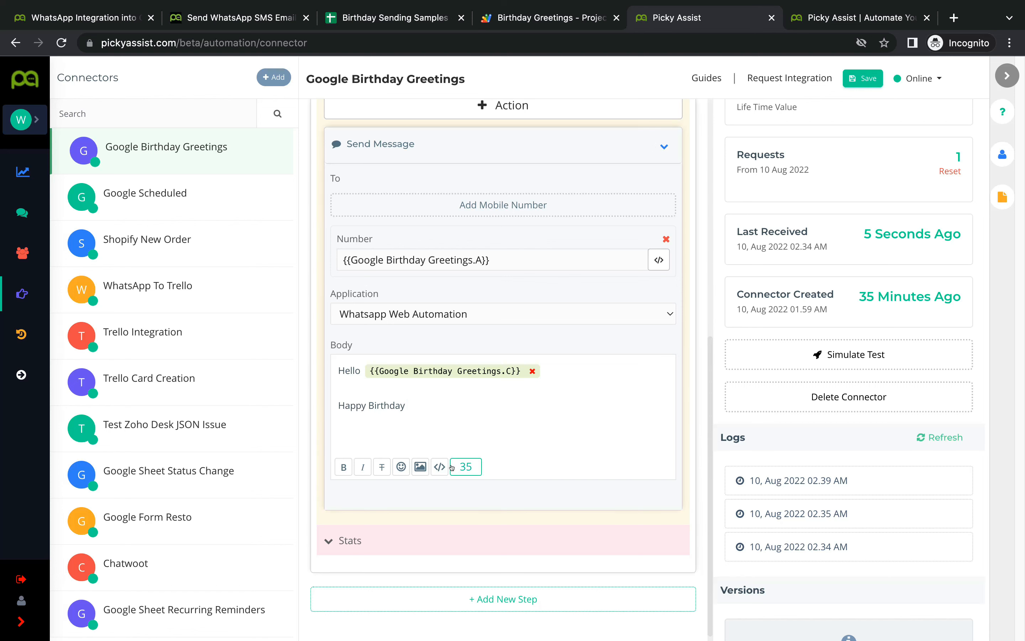
pyautogui.click(439, 466)
pyautogui.click(464, 121)
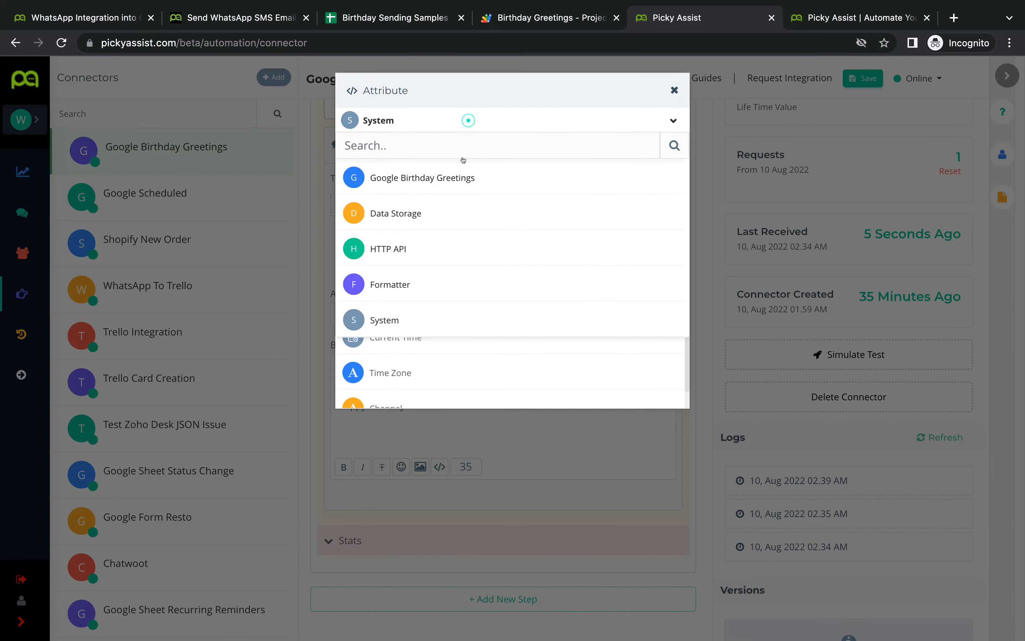
pyautogui.click(461, 176)
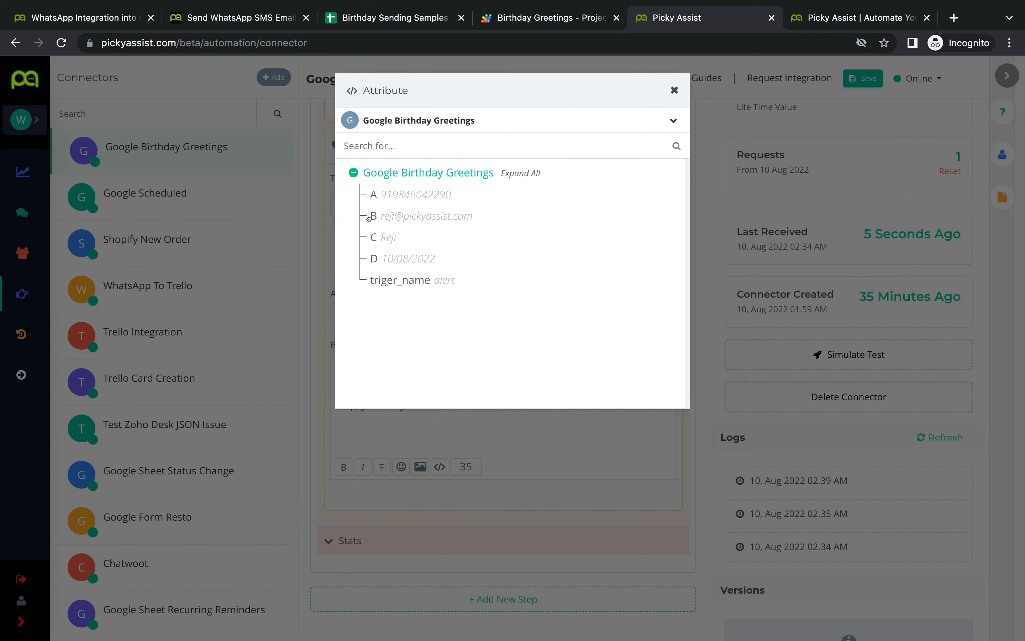
pyautogui.click(368, 236)
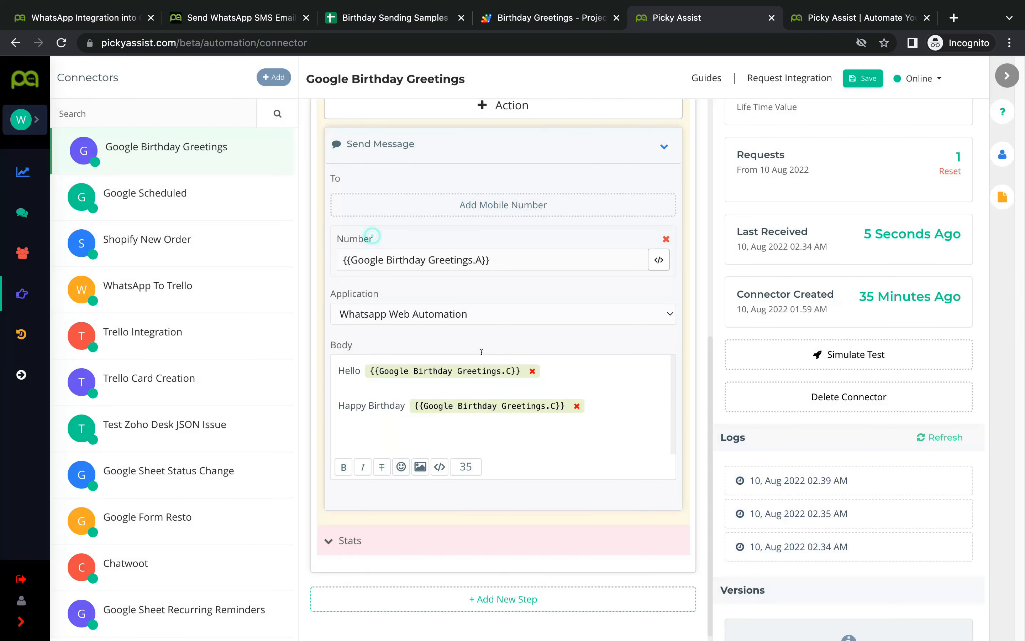
pyautogui.tripleClick(385, 366)
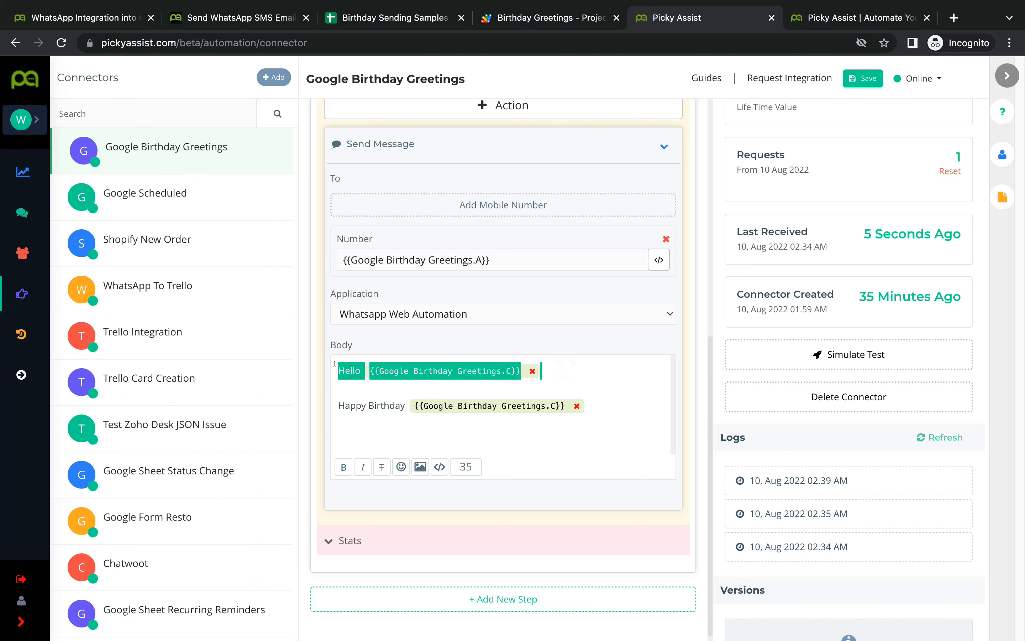
pyautogui.press('BackSpace')
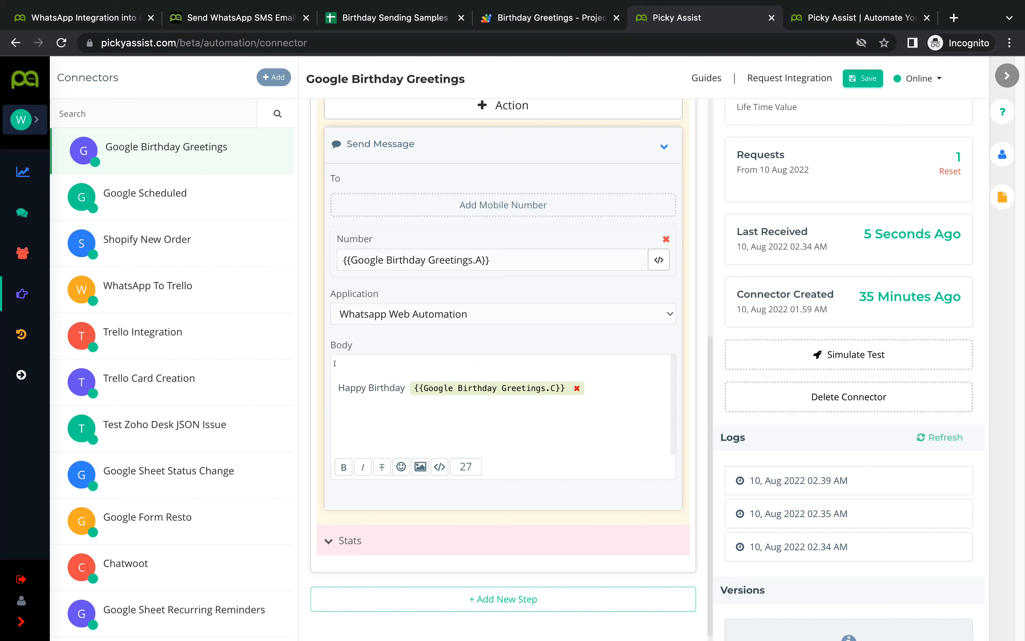
pyautogui.press('Delete')
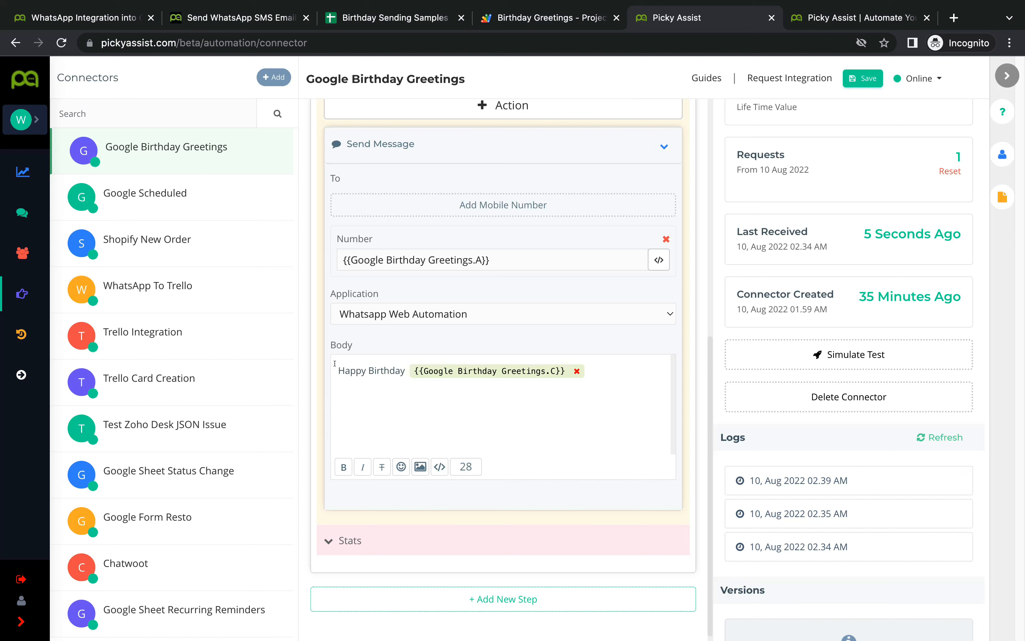
# Step: Attach the Happy Birthday image from the media library to the WhatsApp message
pyautogui.click(419, 466)
pyautogui.scroll(-4, 536, 419)
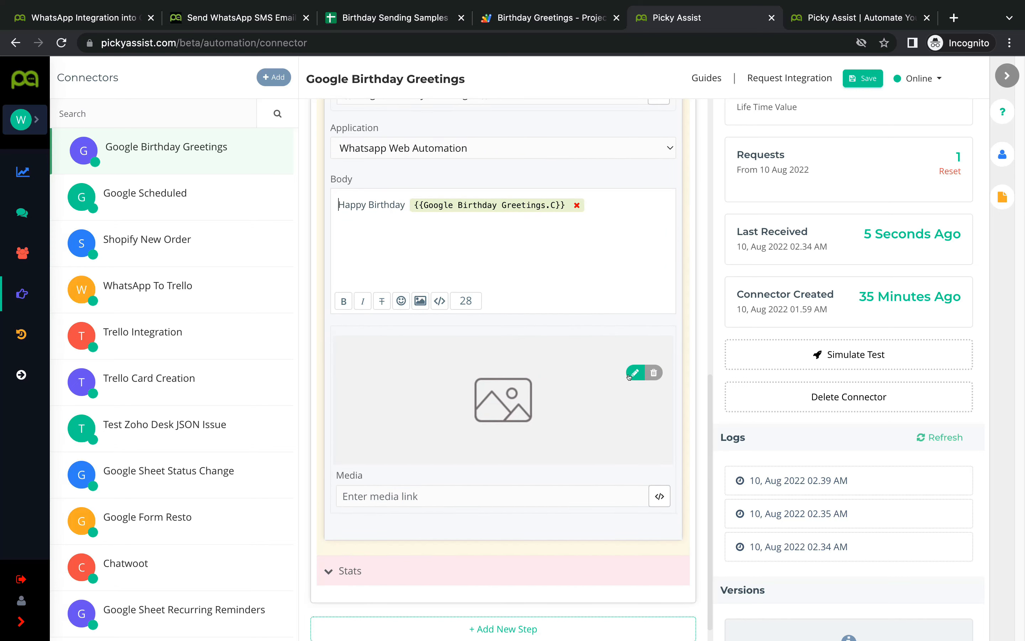
pyautogui.click(495, 406)
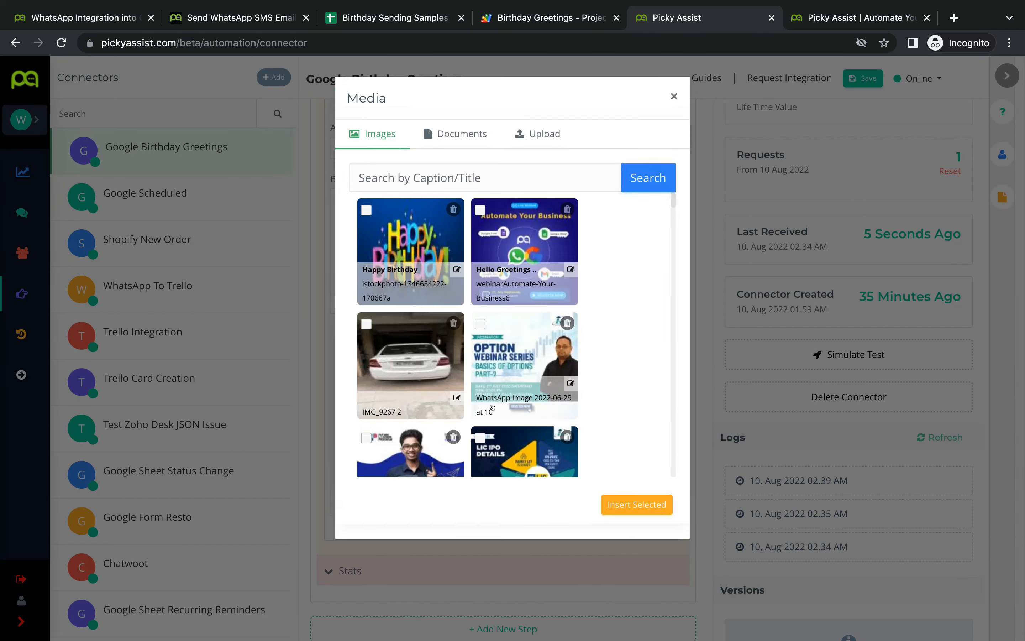
pyautogui.click(363, 209)
pyautogui.click(630, 504)
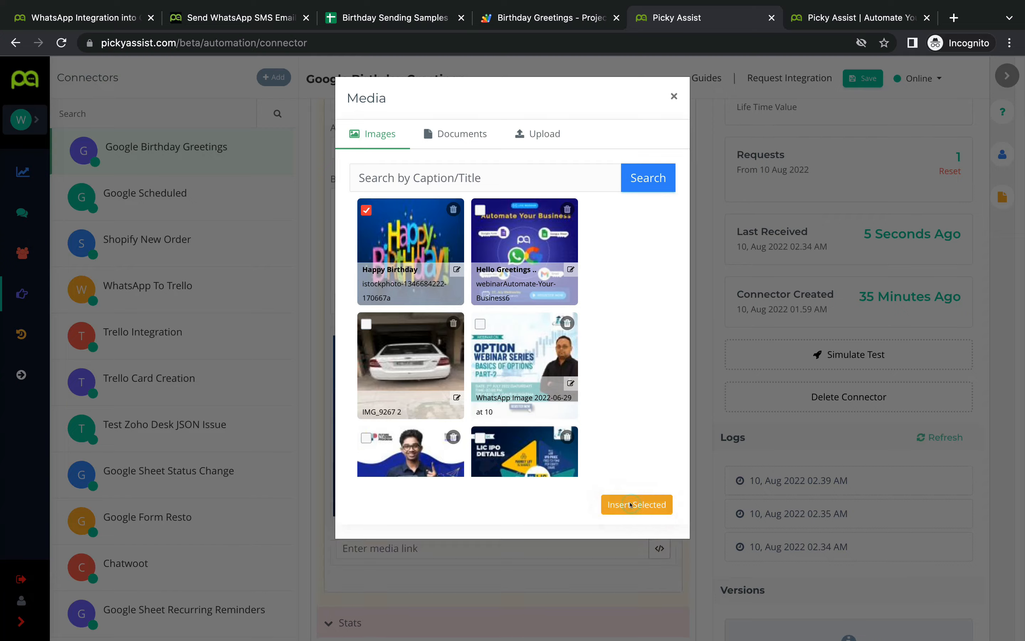
# Step: Collapse the finished WhatsApp Send Message action
pyautogui.scroll(1, 515, 395)
pyautogui.scroll(-4, 512, 395)
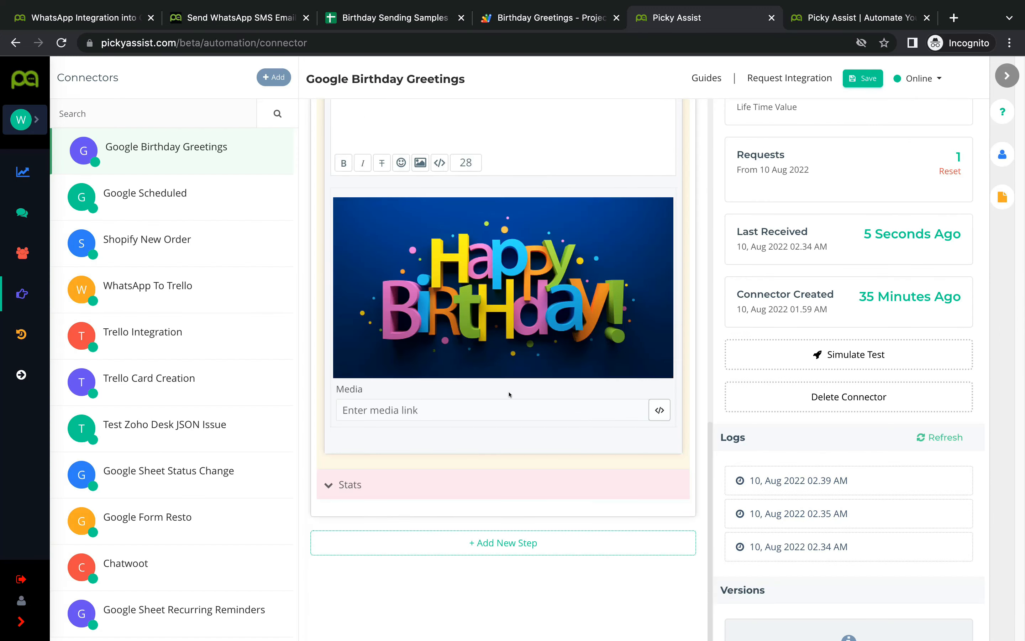
pyautogui.scroll(5, 510, 394)
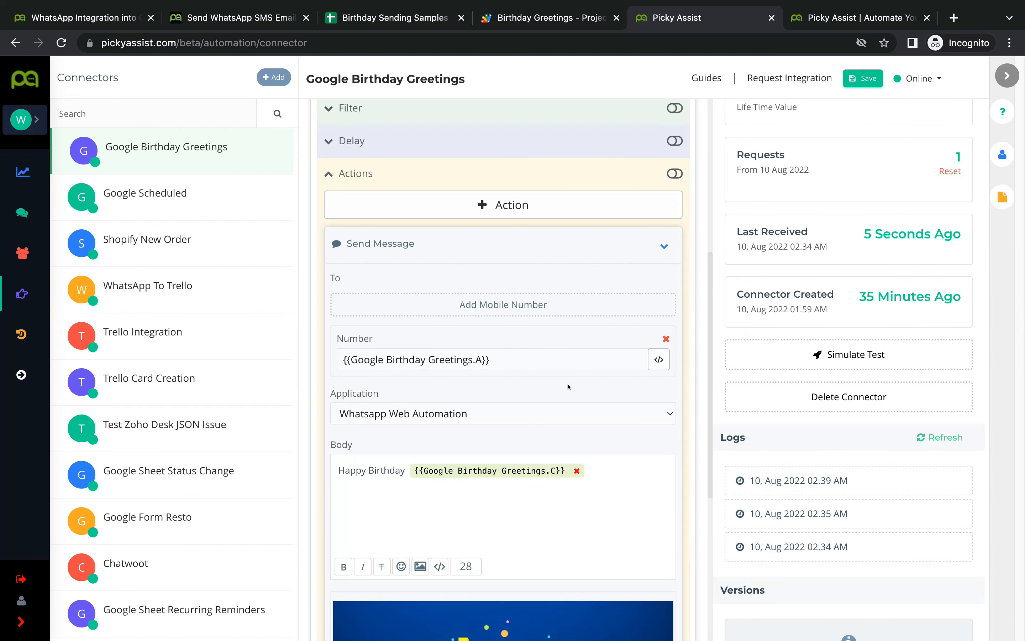
pyautogui.click(662, 243)
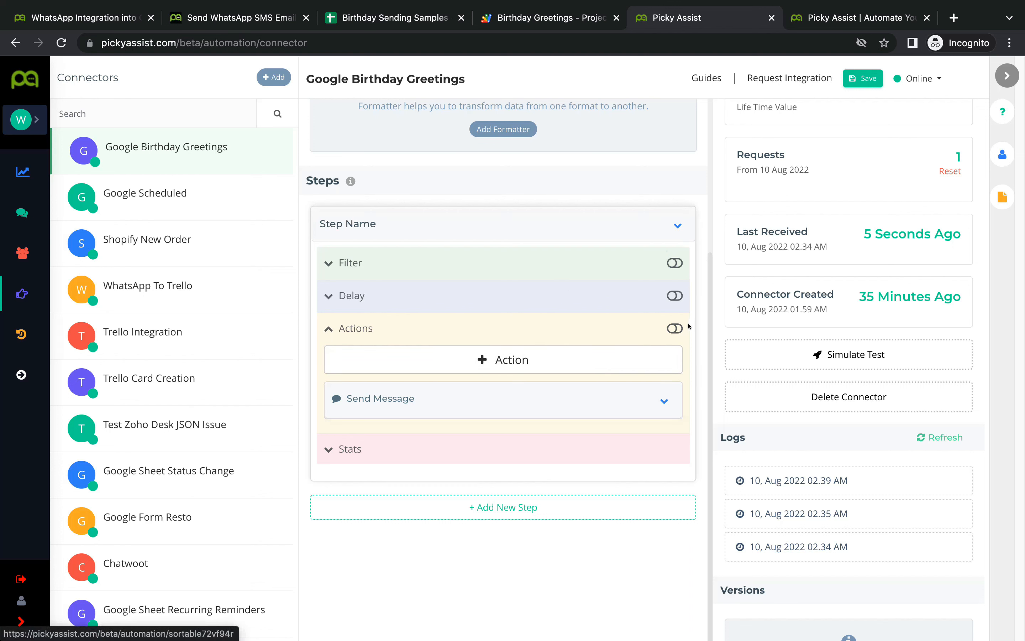
# Step: Enable the step's actions and save the connector settings
pyautogui.click(673, 328)
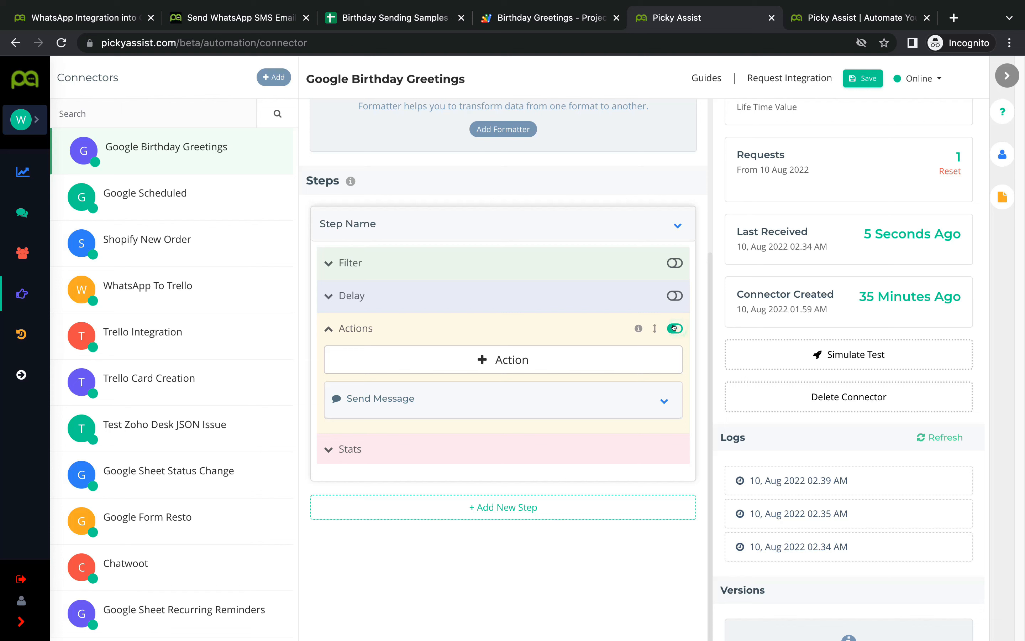
pyautogui.click(857, 77)
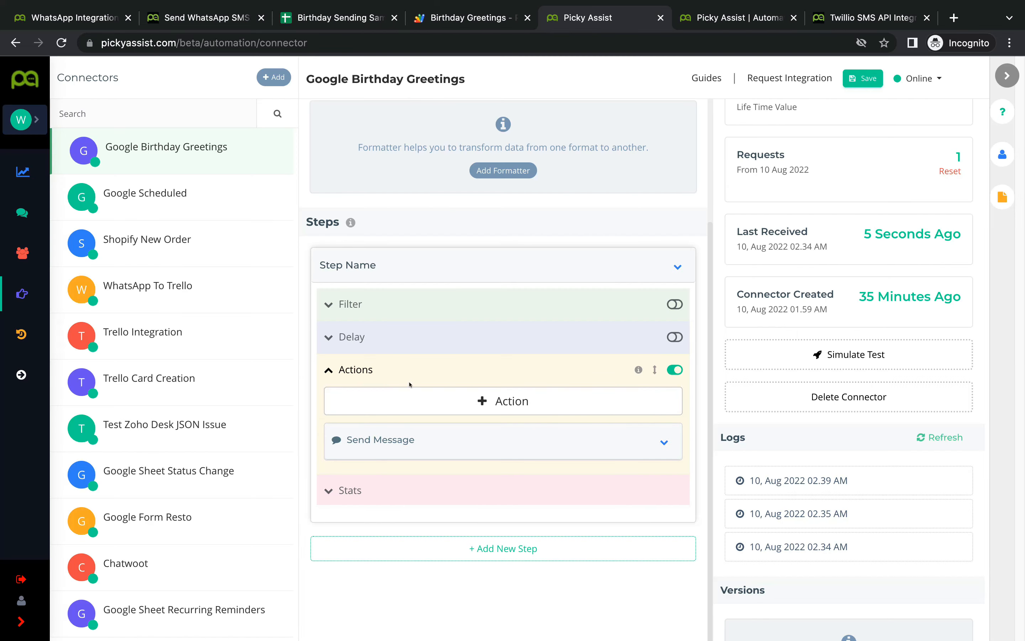
pyautogui.scroll(-1, 466, 423)
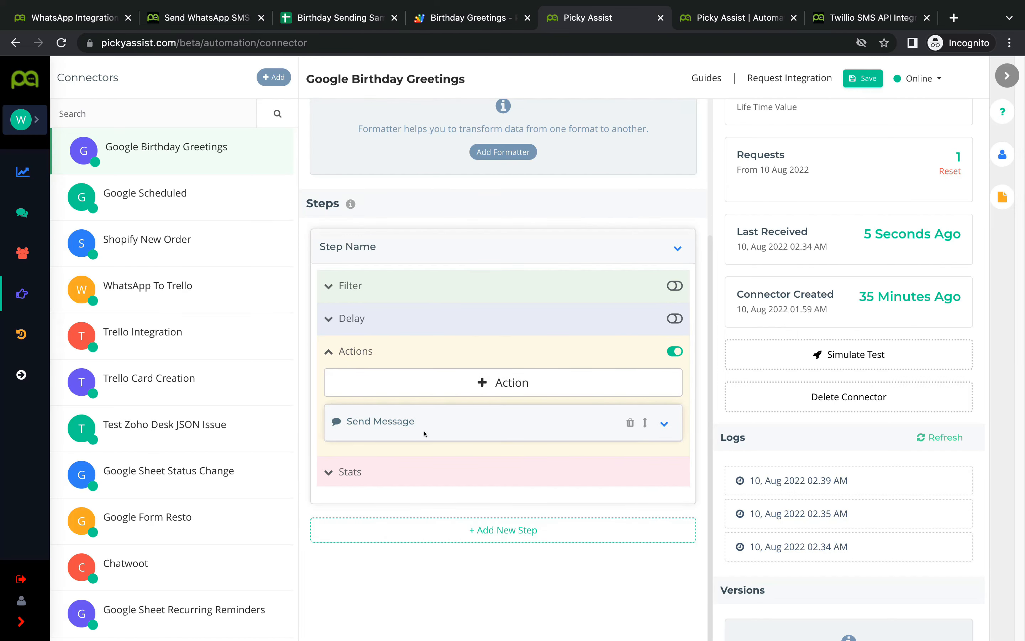
# Step: Add a Send Email action addressed to the Google Birthday Greetings column B value
pyautogui.click(526, 384)
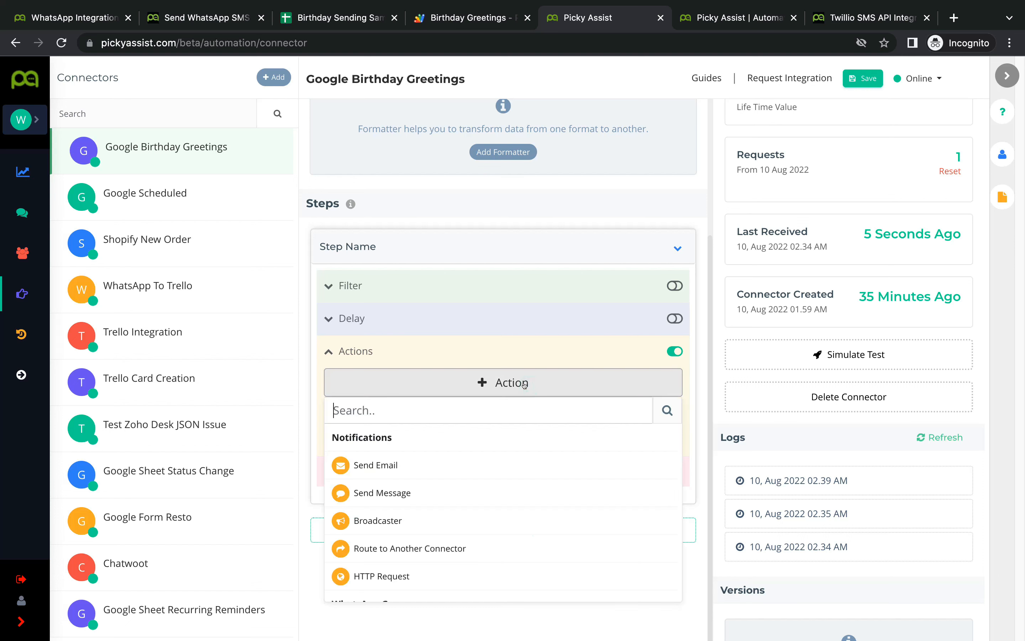
pyautogui.click(443, 457)
pyautogui.scroll(-2, 487, 456)
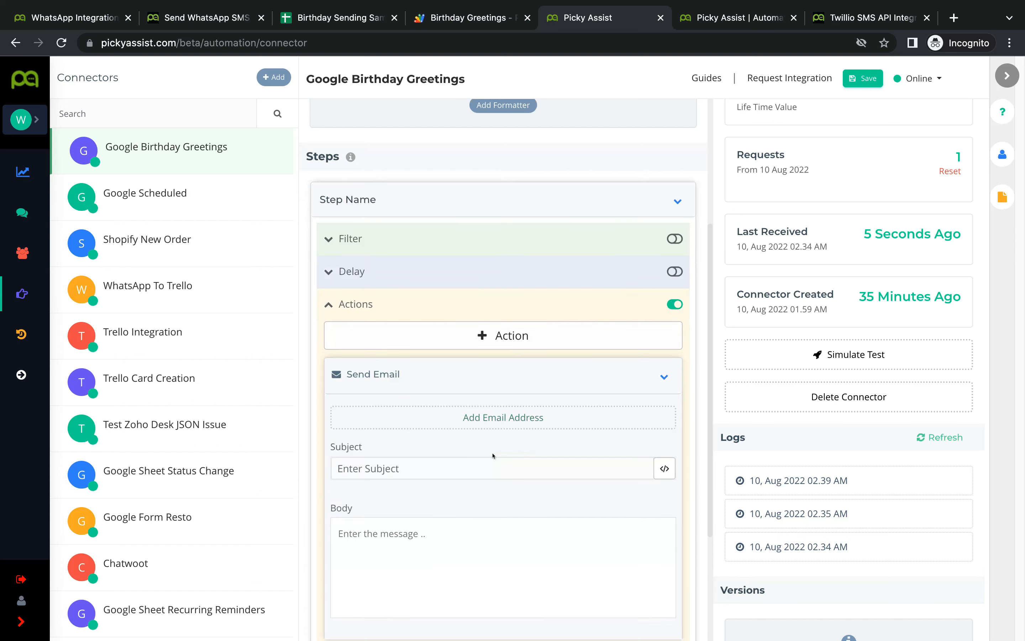
pyautogui.click(520, 420)
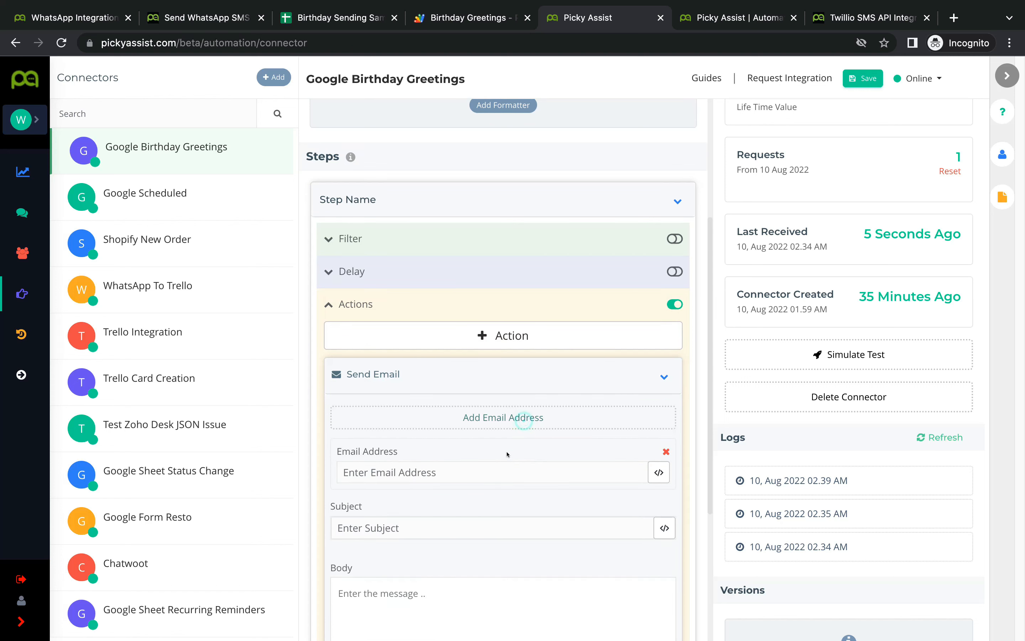
pyautogui.click(476, 472)
pyautogui.click(659, 473)
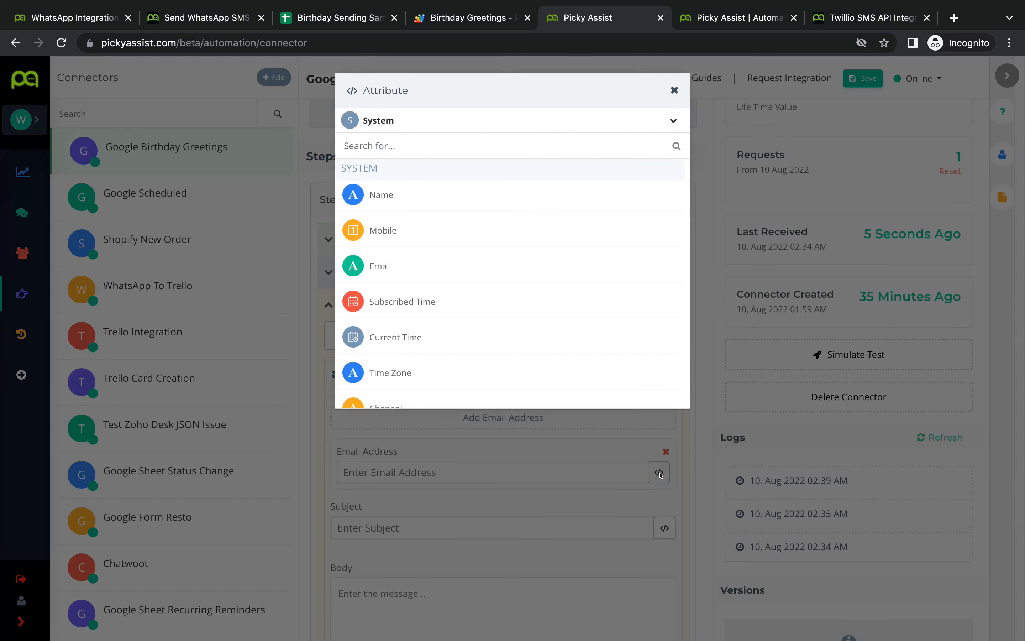
pyautogui.click(457, 120)
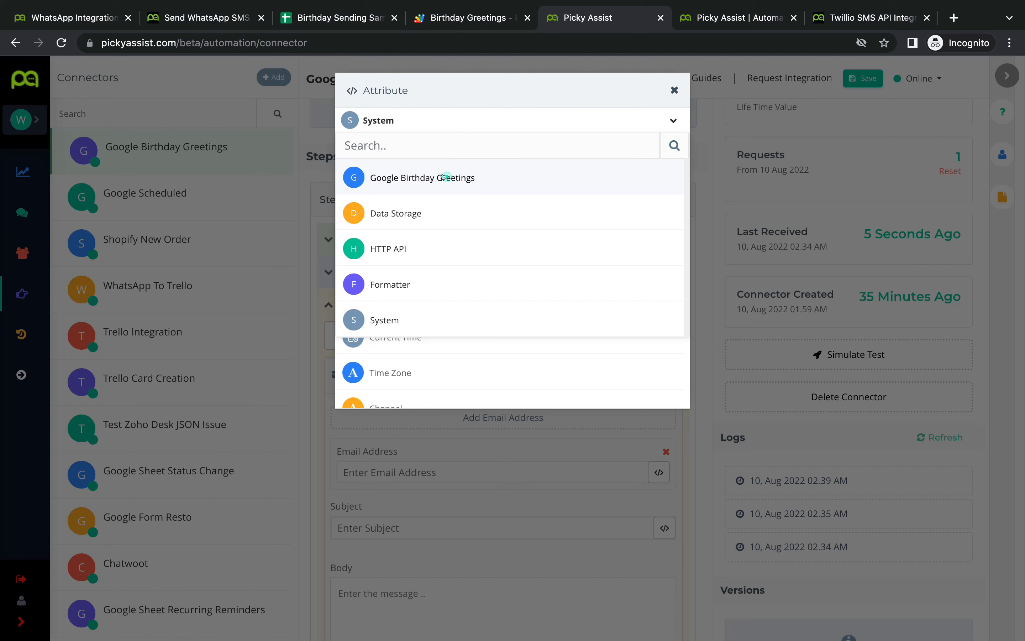
pyautogui.click(443, 176)
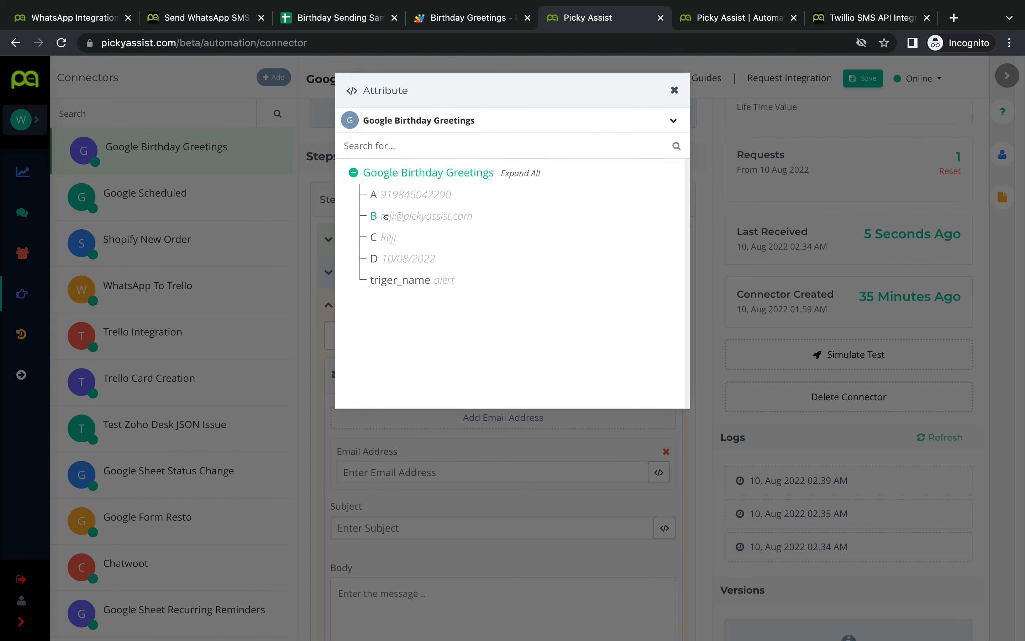
pyautogui.click(385, 216)
# Step: Set the email subject to 'Happy Birthday' followed by the column C name
pyautogui.scroll(-4, 470, 428)
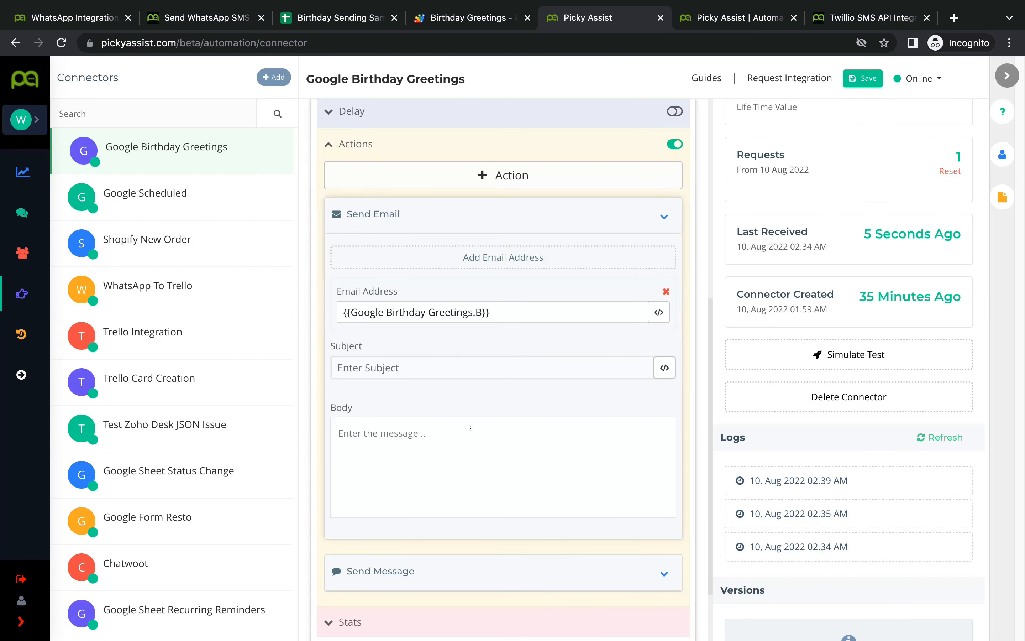
pyautogui.click(453, 367)
pyautogui.write('Happy')
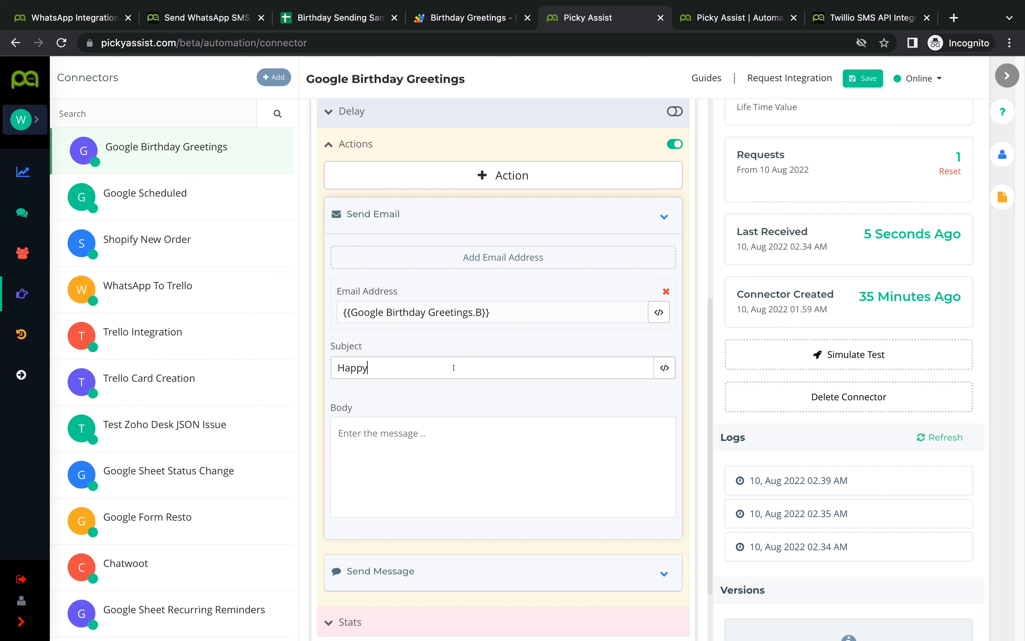
pyautogui.write(' Birthday')
pyautogui.click(664, 367)
pyautogui.click(415, 126)
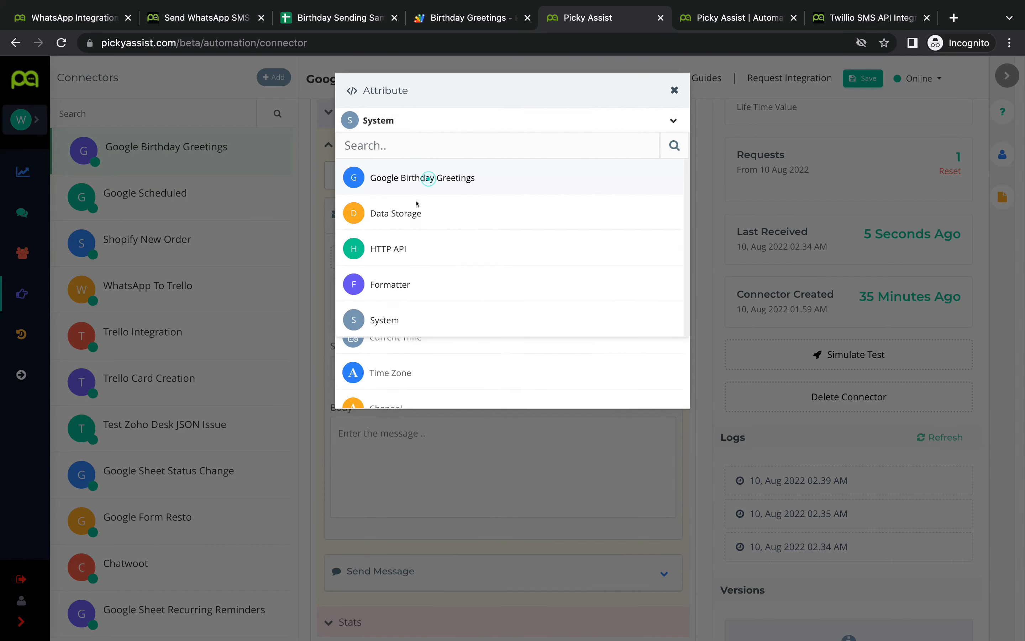
pyautogui.click(427, 176)
pyautogui.click(373, 238)
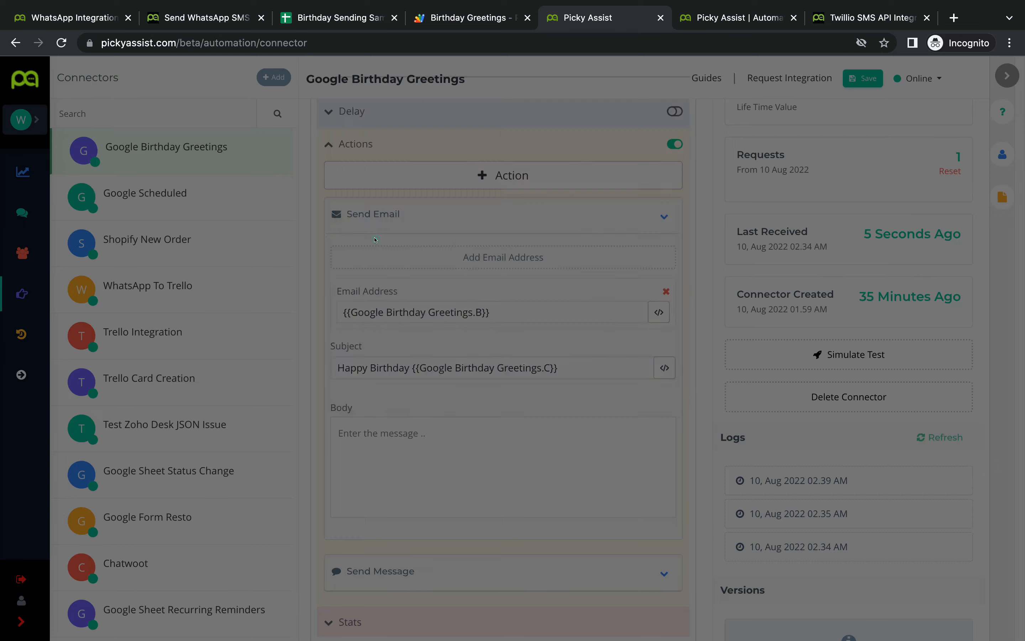
# Step: Copy the subject text into the email body and collapse the email action
pyautogui.click(471, 453)
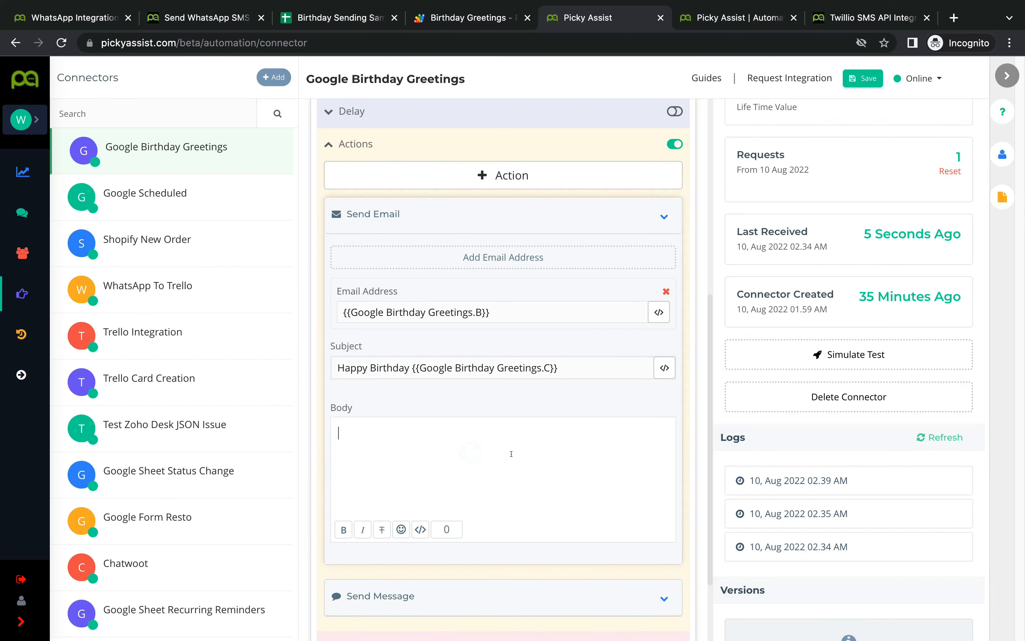
pyautogui.write('Happ')
pyautogui.hotkey('ctrl', 'z')
pyautogui.click(597, 360)
pyautogui.hotkey('ctrl', 'a')
pyautogui.hotkey('ctrl', 'c')
pyautogui.click(453, 431)
pyautogui.hotkey('ctrl', 'v')
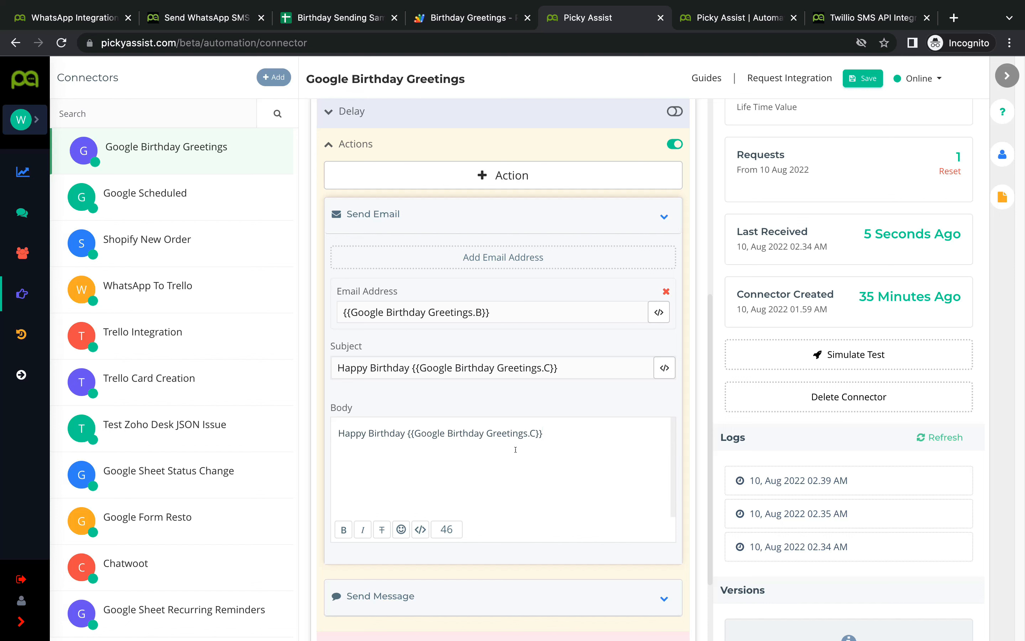
pyautogui.click(664, 217)
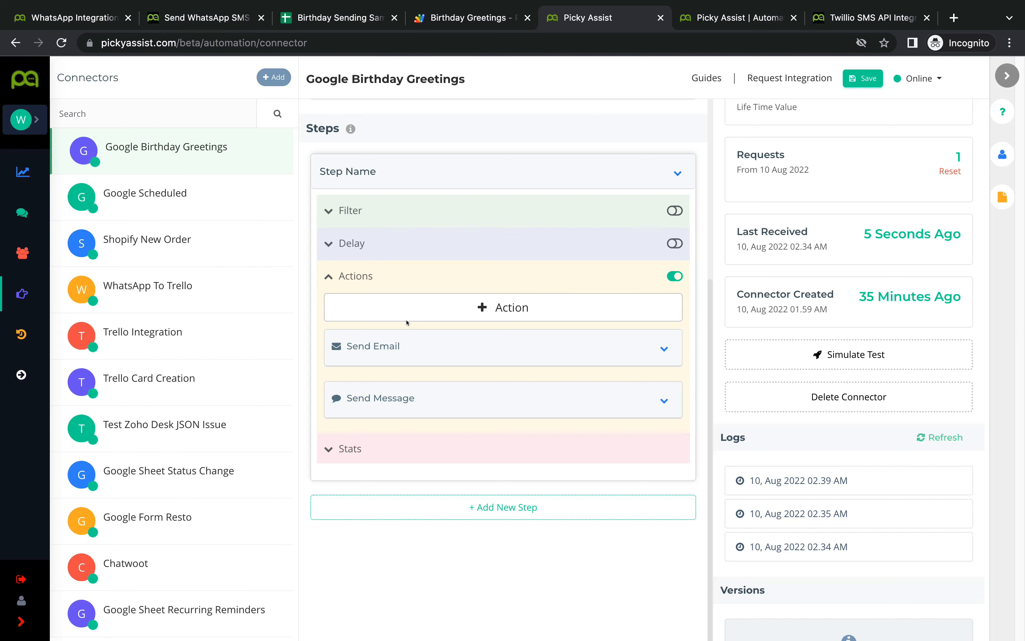
# Step: Add a new empty step below the birthday greeting step
pyautogui.click(499, 510)
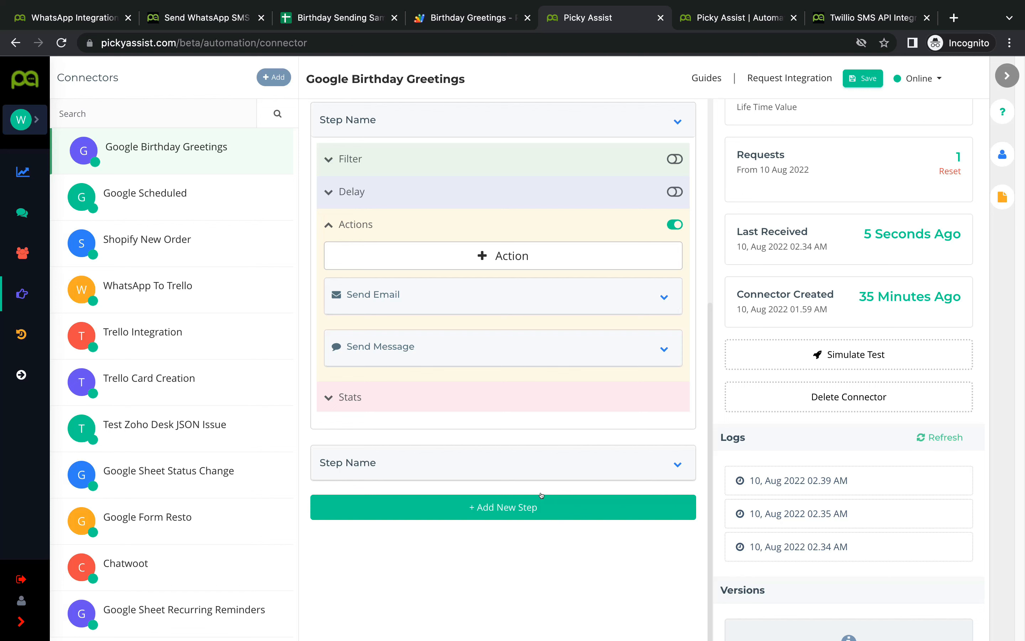
pyautogui.click(854, 19)
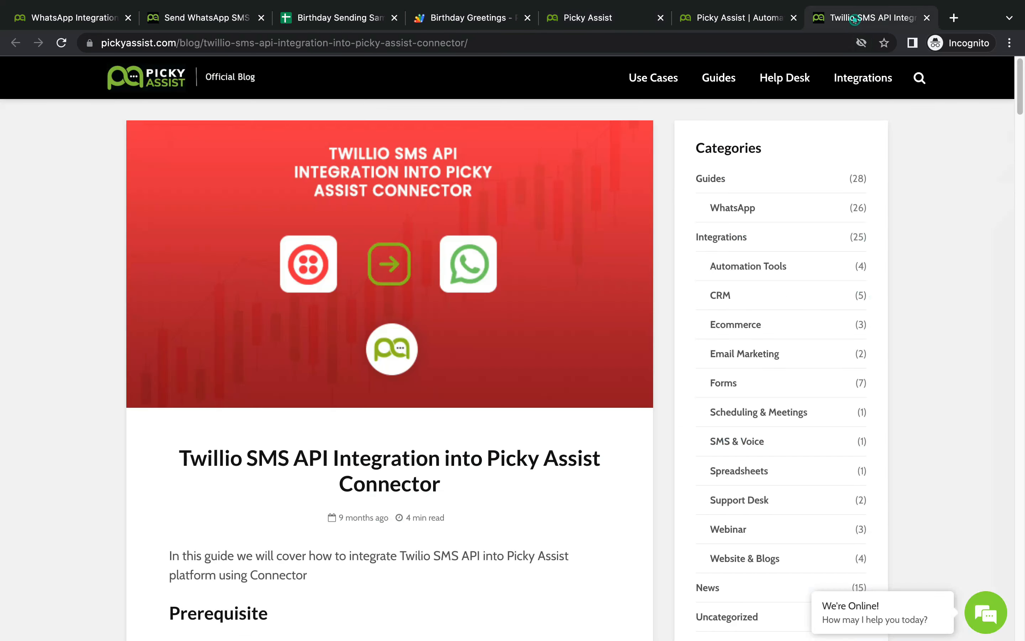
pyautogui.scroll(-1, 489, 397)
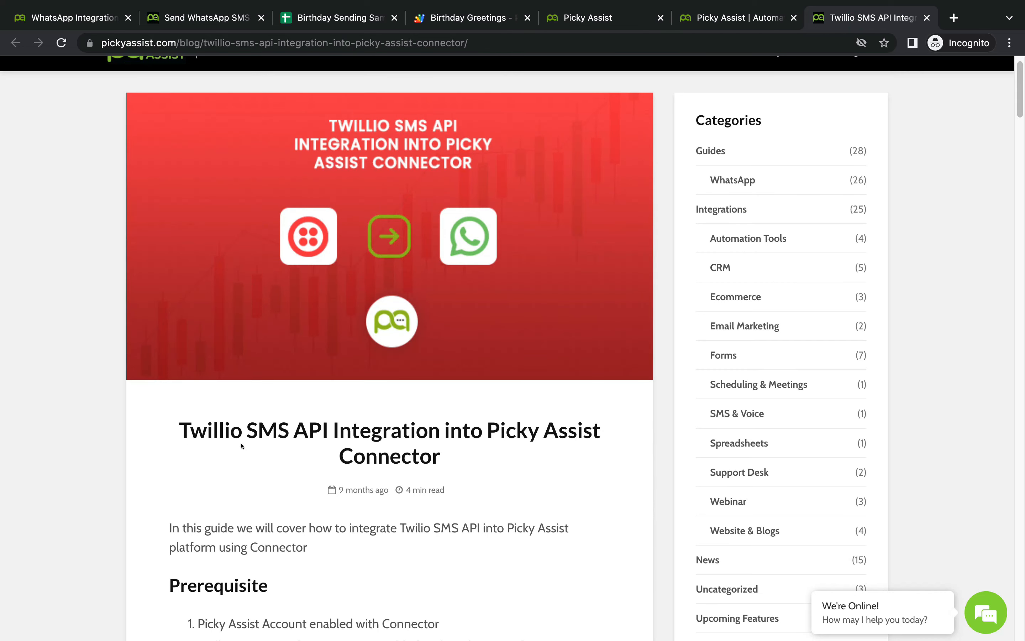
pyautogui.scroll(-10, 502, 438)
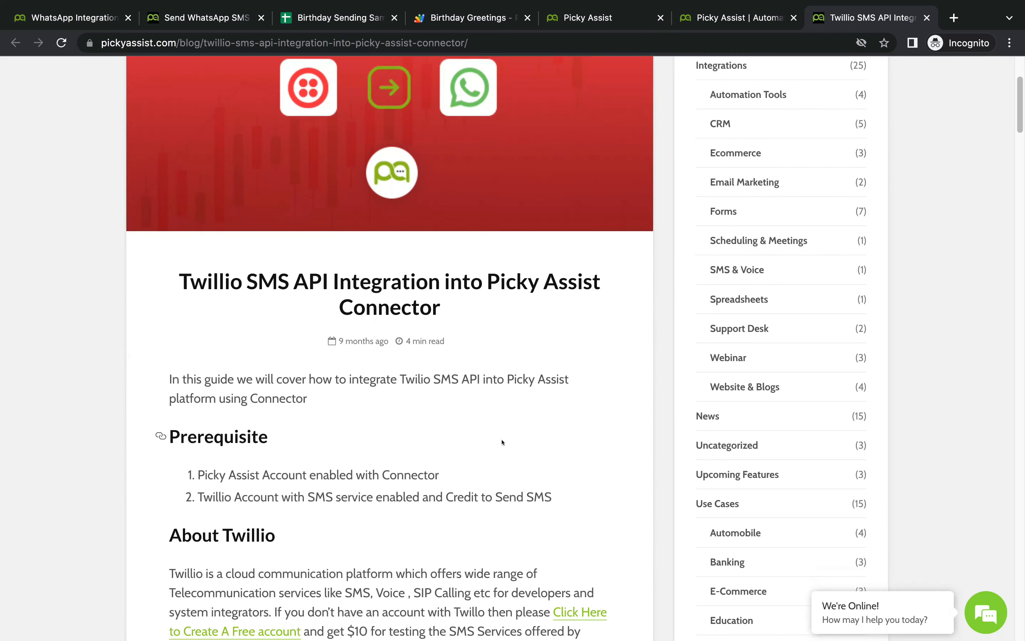
pyautogui.scroll(-20, 501, 438)
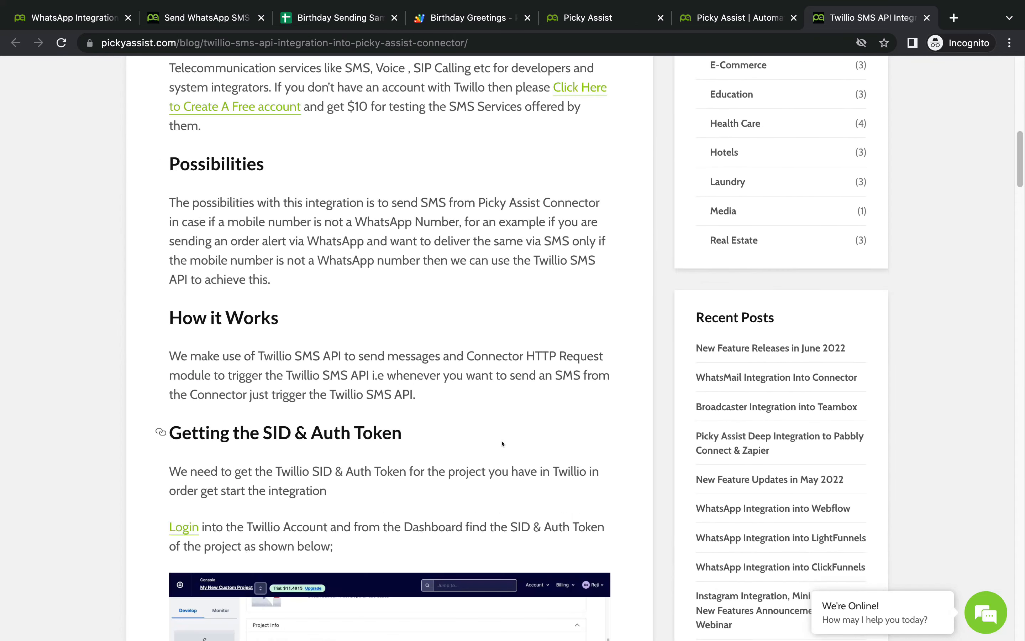
pyautogui.scroll(-8, 501, 440)
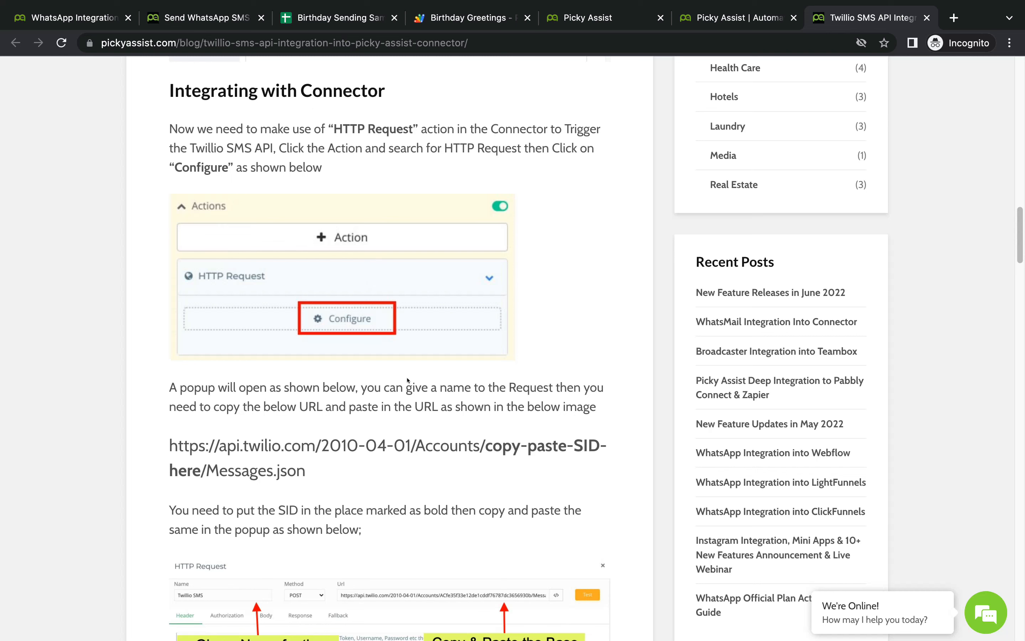
pyautogui.scroll(-1, 173, 418)
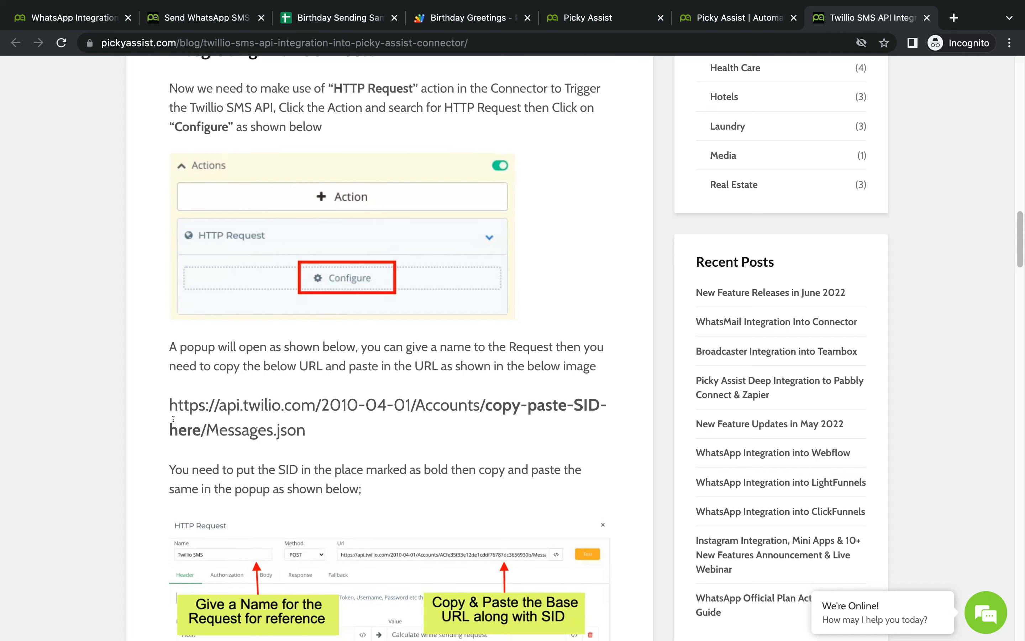
pyautogui.scroll(-7, 382, 394)
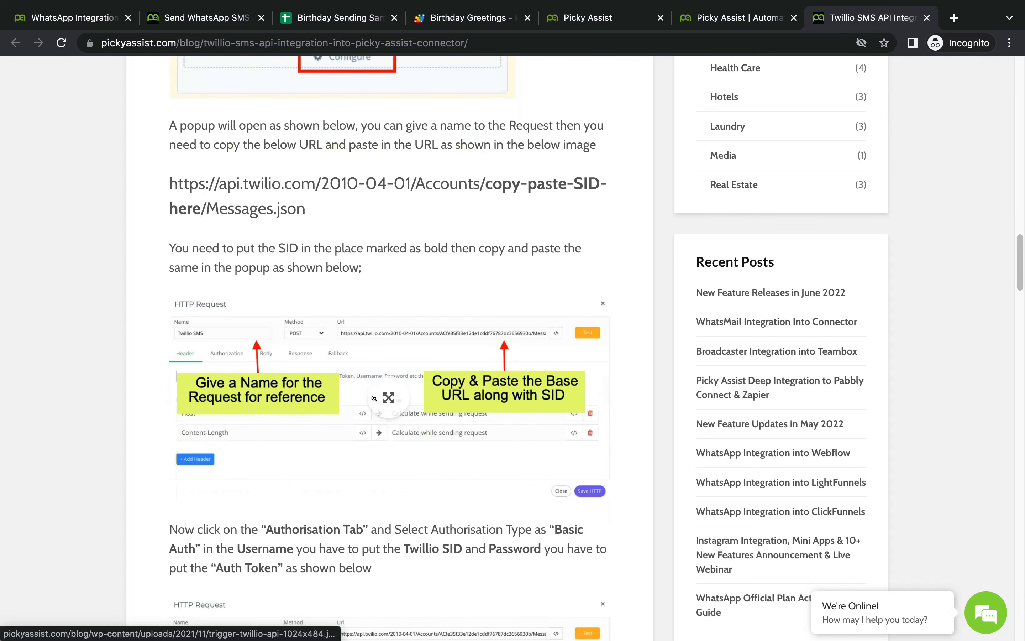
pyautogui.scroll(-7, 374, 399)
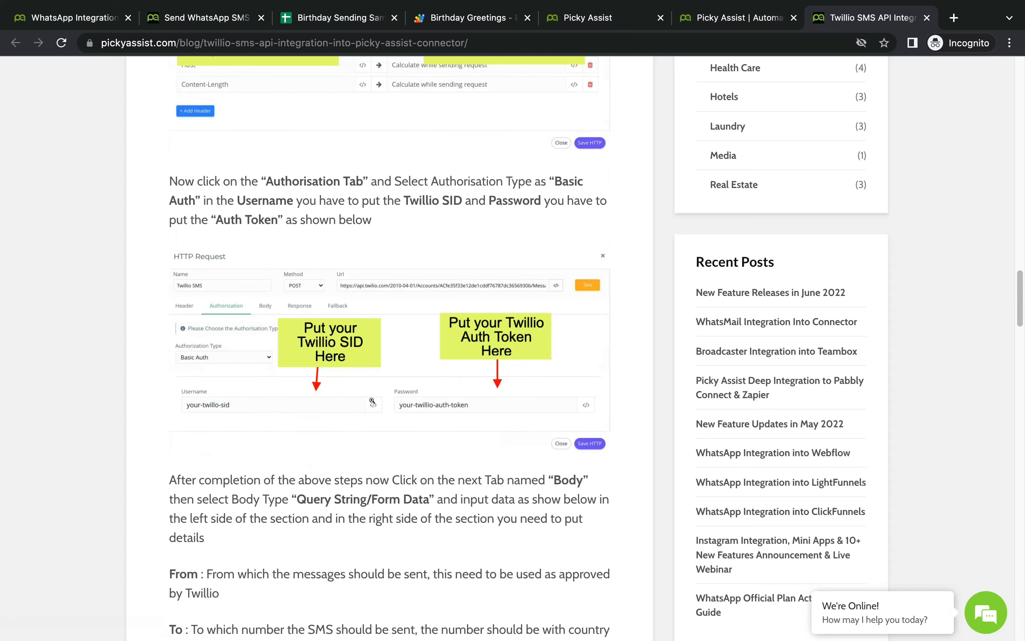
pyautogui.click(719, 13)
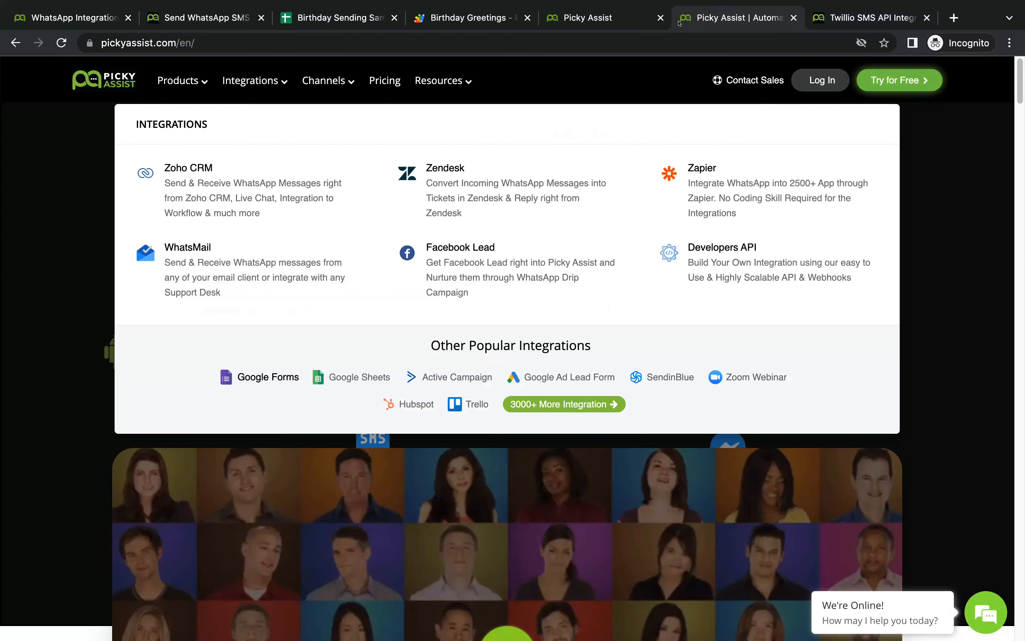
pyautogui.click(589, 18)
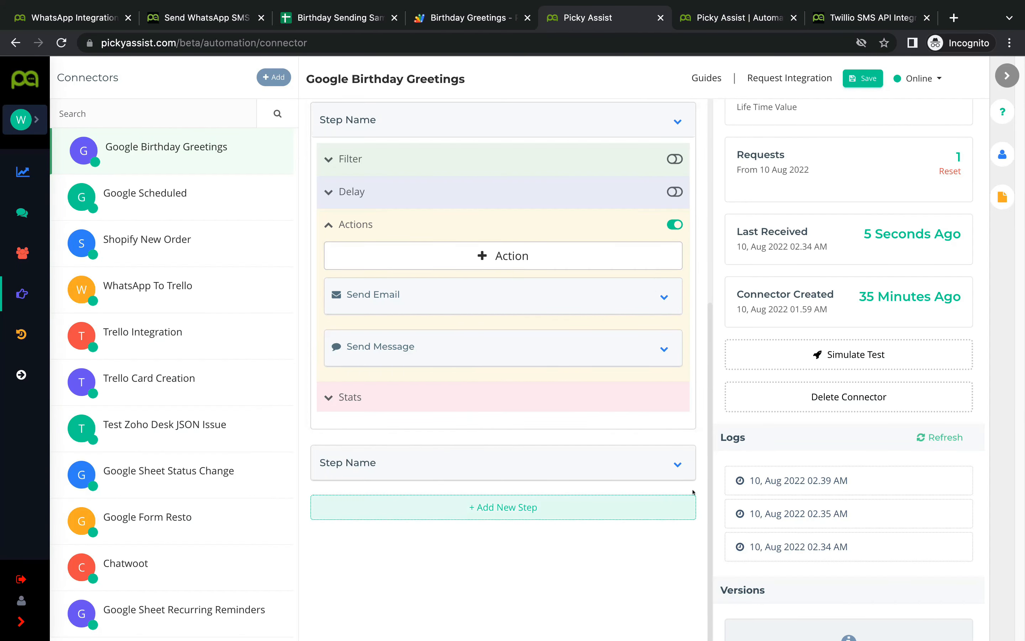
# Step: Rename the second step to 'Sending SMS'
pyautogui.doubleClick(375, 461)
pyautogui.tripleClick(374, 461)
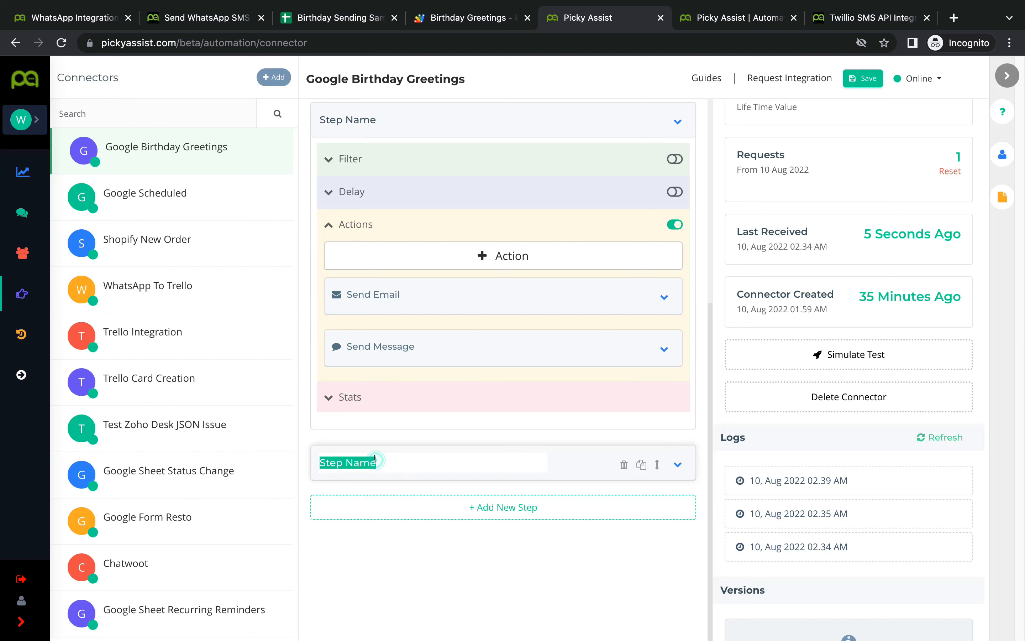
pyautogui.write('Sending SMS')
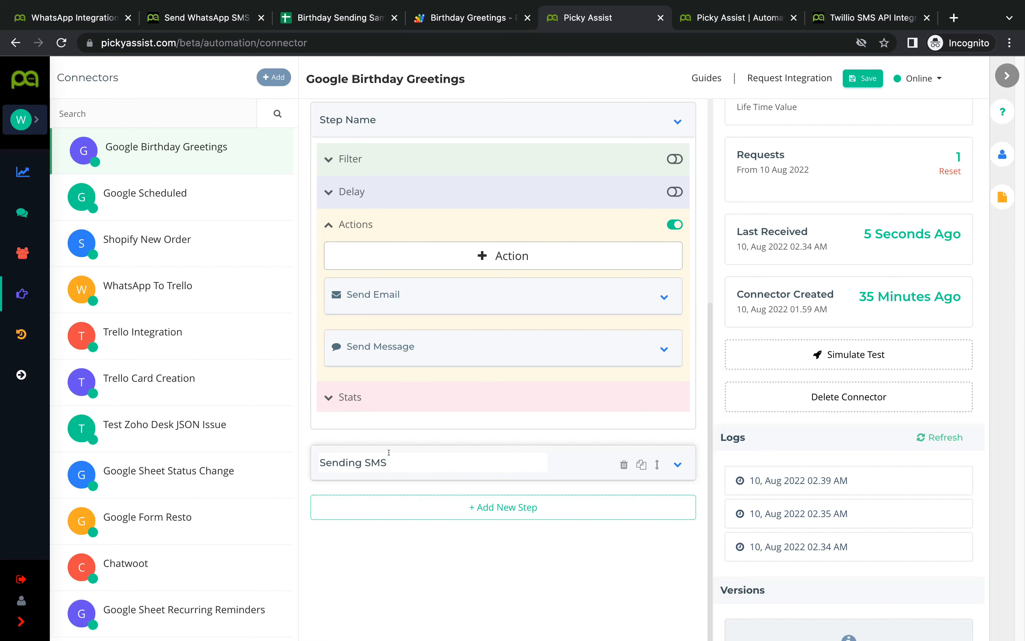
# Step: Rename the first step to 'Sending WhatsApp & Email'
pyautogui.scroll(5, 389, 452)
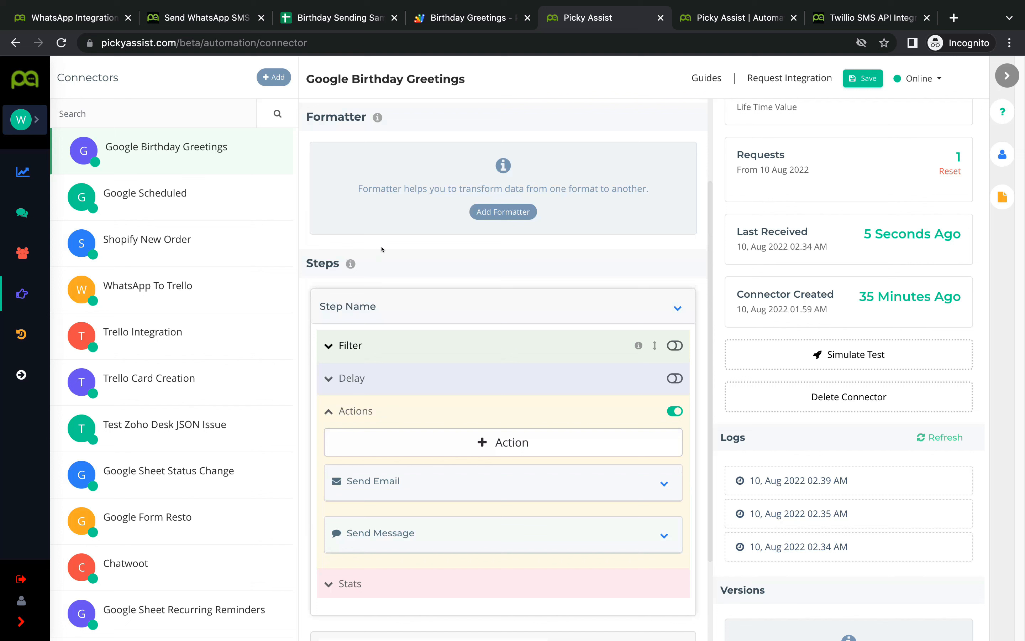
pyautogui.doubleClick(388, 304)
pyautogui.tripleClick(388, 304)
pyautogui.write('Sending ')
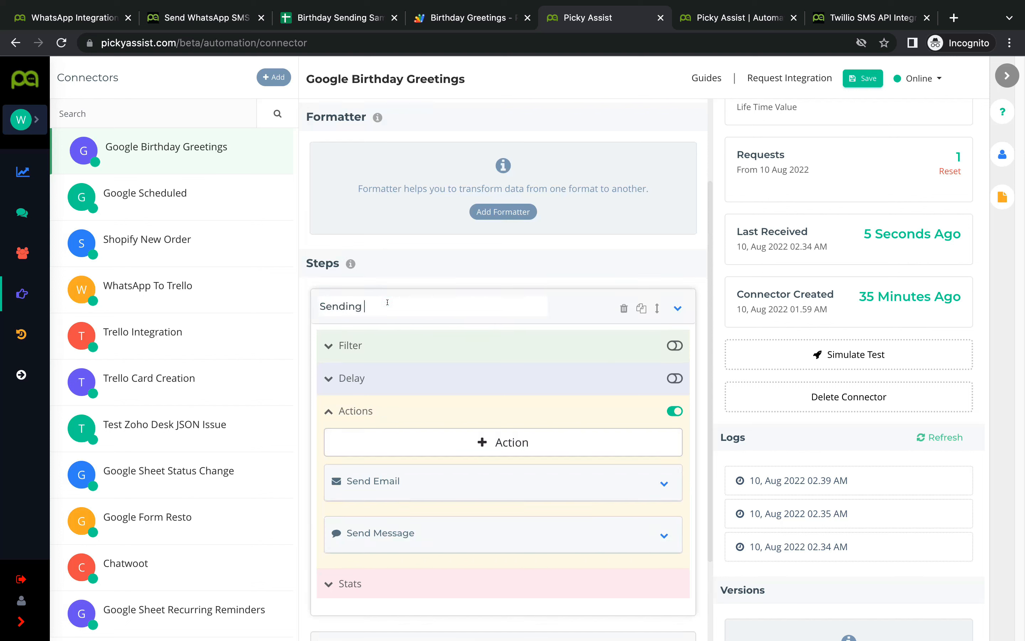
pyautogui.write('WhatsApp & Email')
pyautogui.scroll(-5, 428, 316)
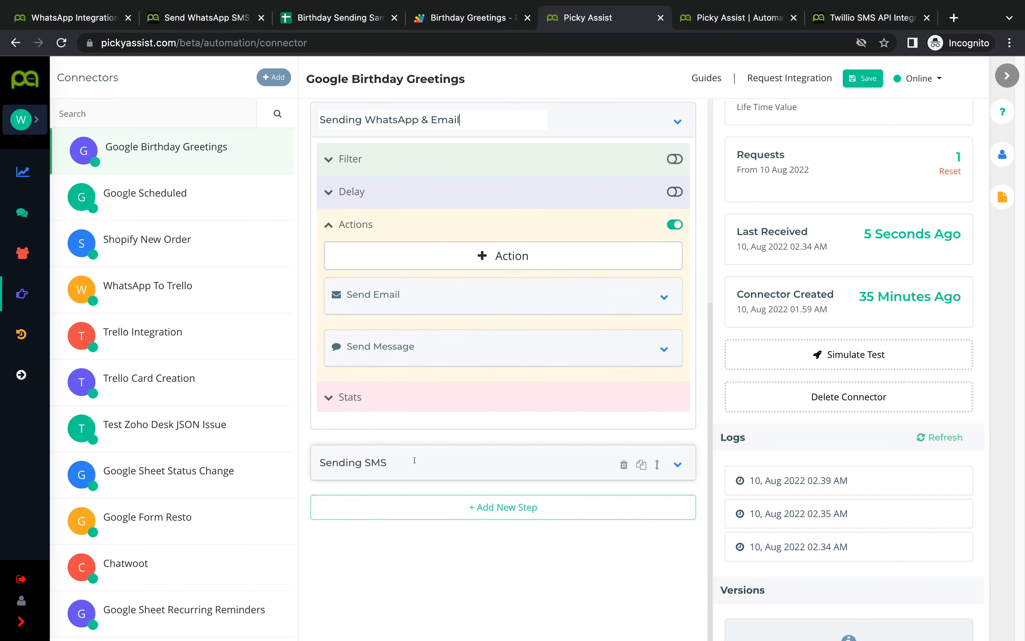
pyautogui.click(434, 459)
# Step: Expand the Sending SMS step to view its settings
pyautogui.click(672, 467)
pyautogui.scroll(-1, 428, 467)
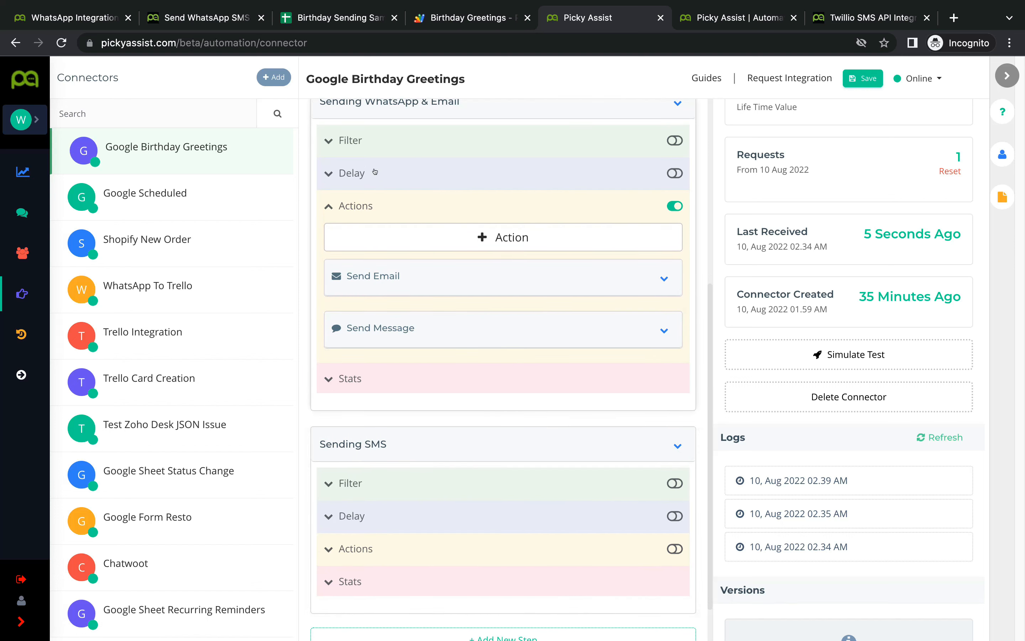
pyautogui.scroll(1, 475, 267)
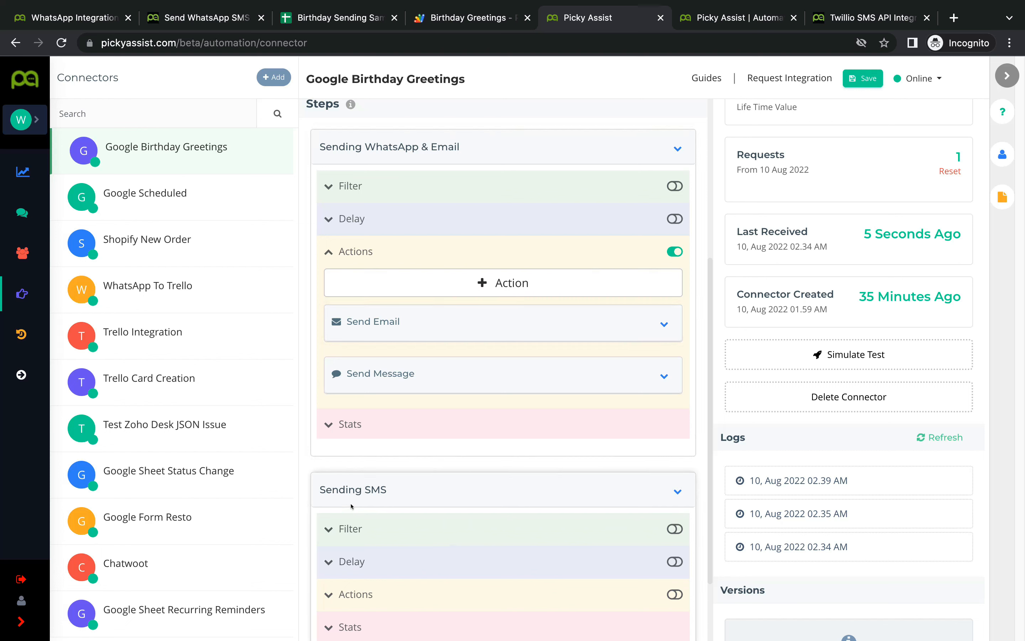
pyautogui.scroll(-2, 642, 486)
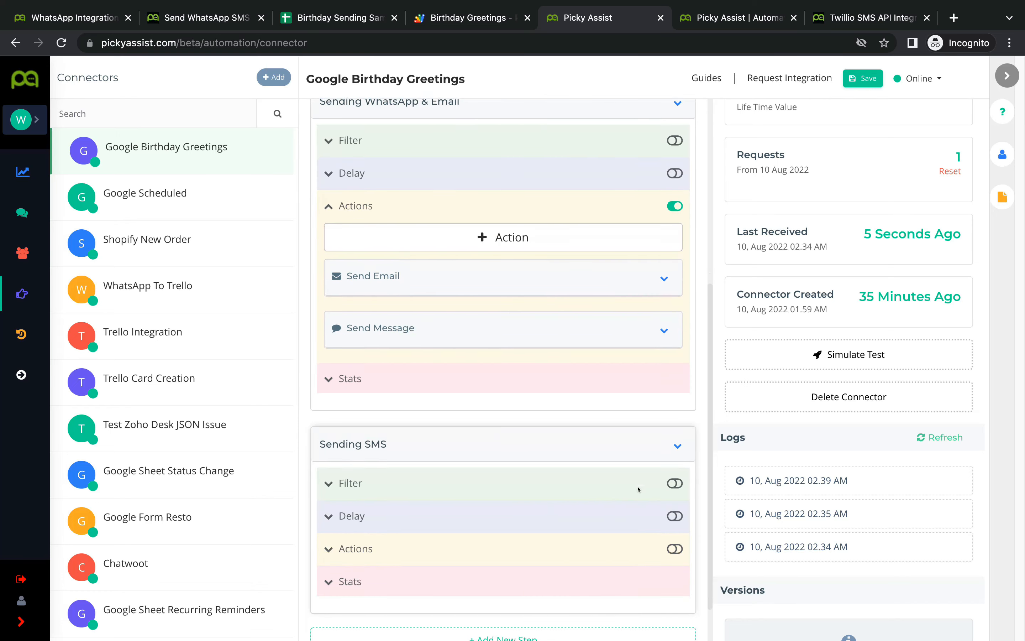
pyautogui.scroll(-1, 371, 479)
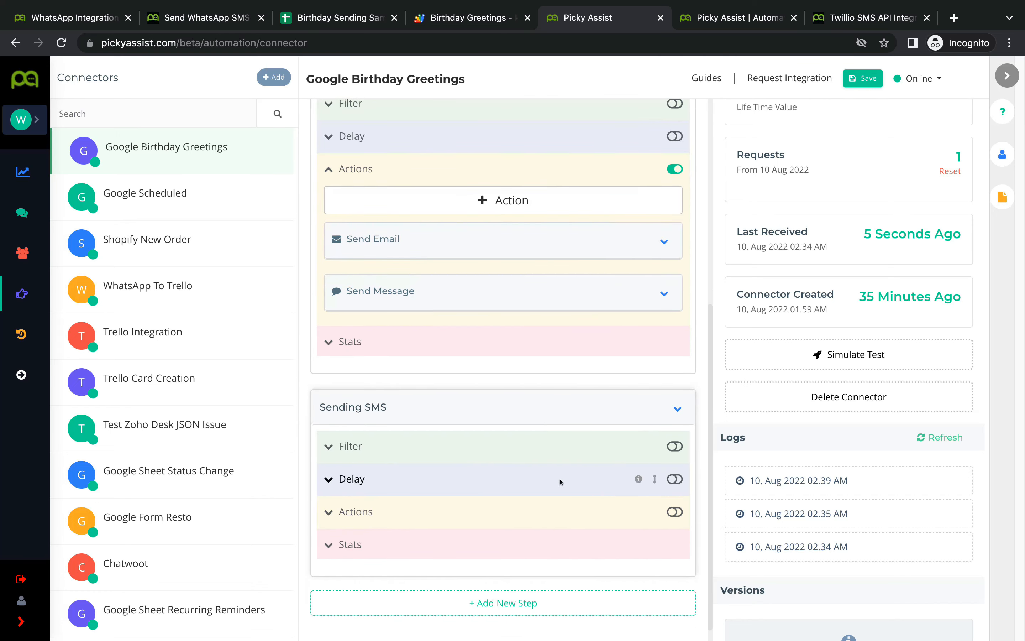
# Step: Turn on the Sending SMS filter using the Google Birthday Greetings column A variable
pyautogui.click(675, 446)
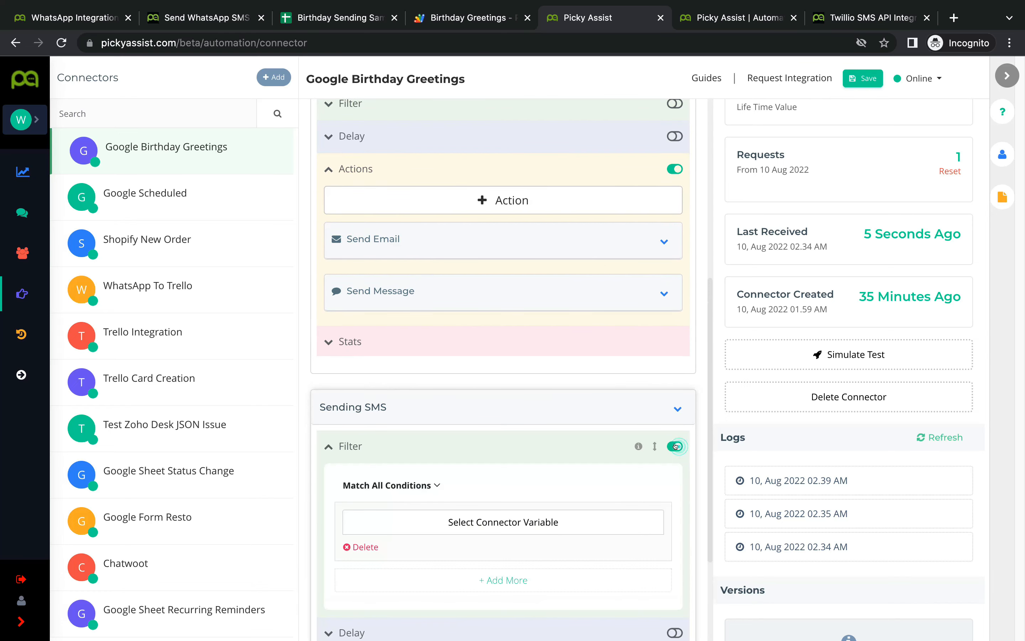
pyautogui.scroll(-2, 499, 454)
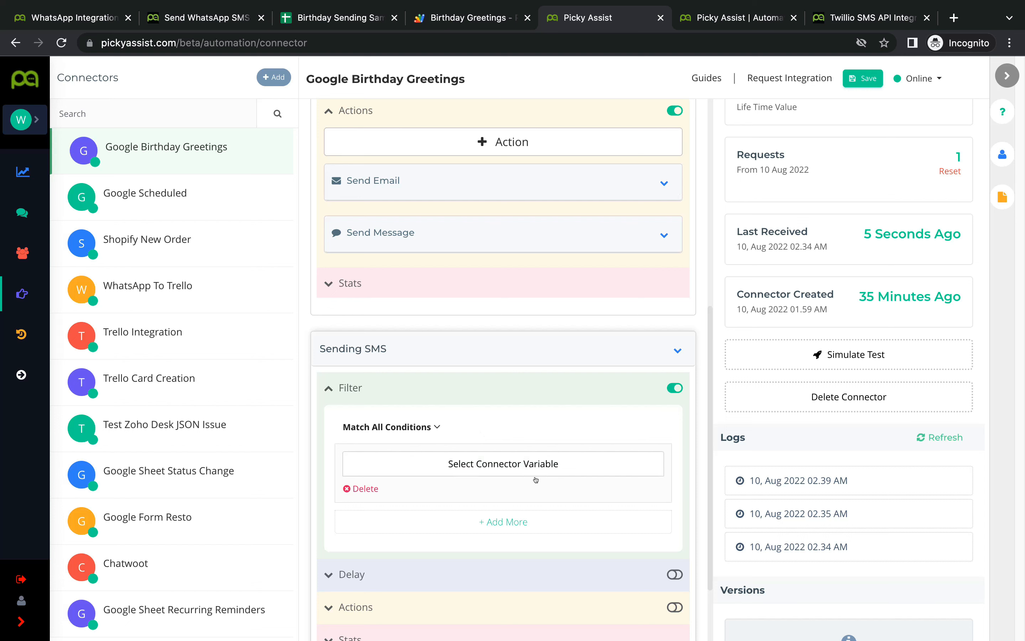
pyautogui.scroll(-1, 586, 461)
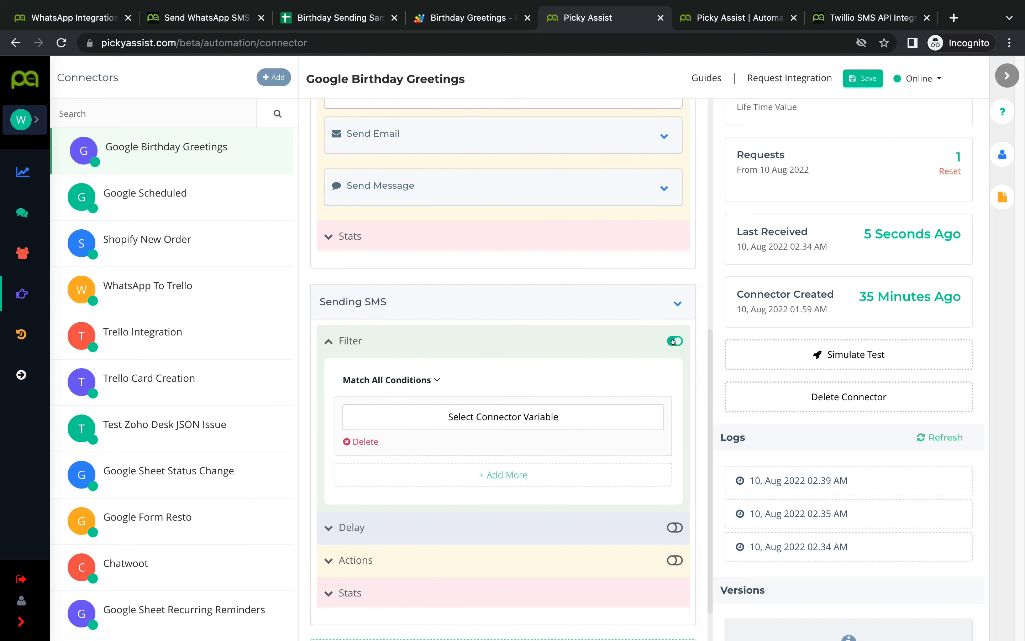
pyautogui.click(484, 417)
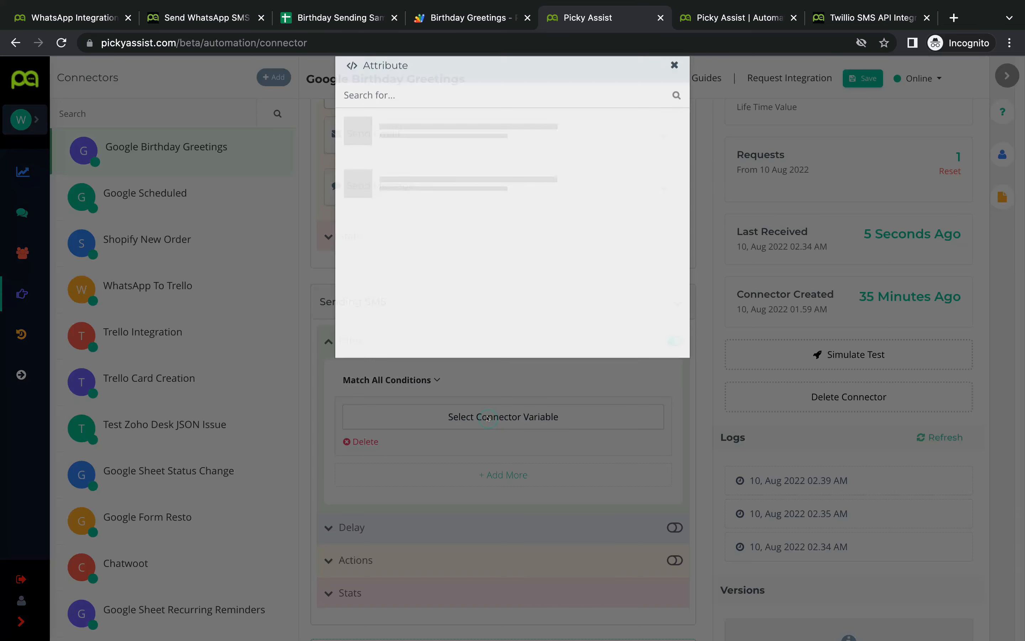
pyautogui.click(443, 115)
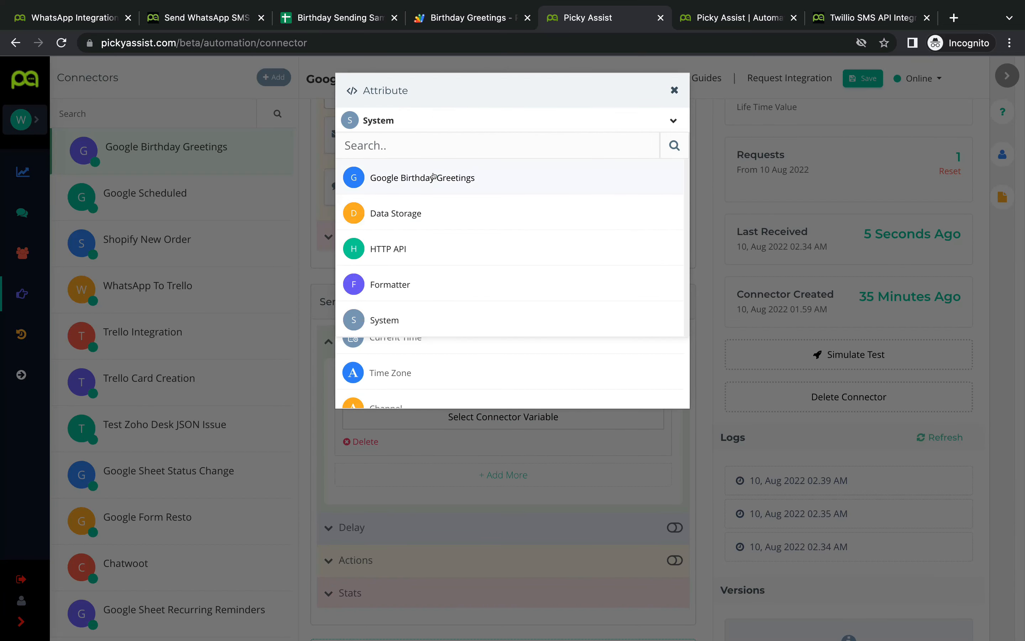
pyautogui.click(436, 173)
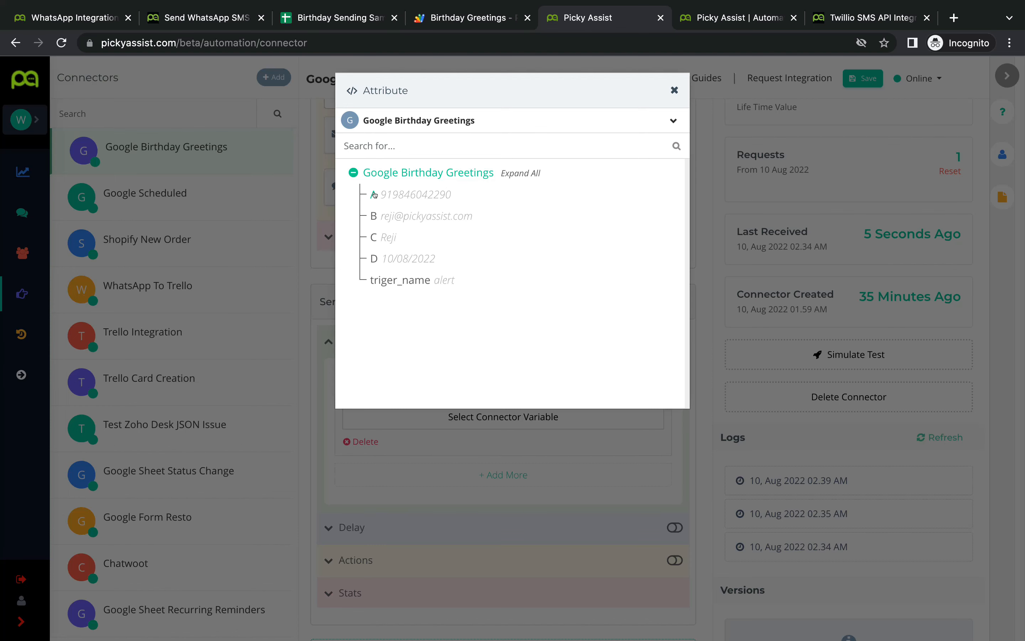
pyautogui.click(375, 194)
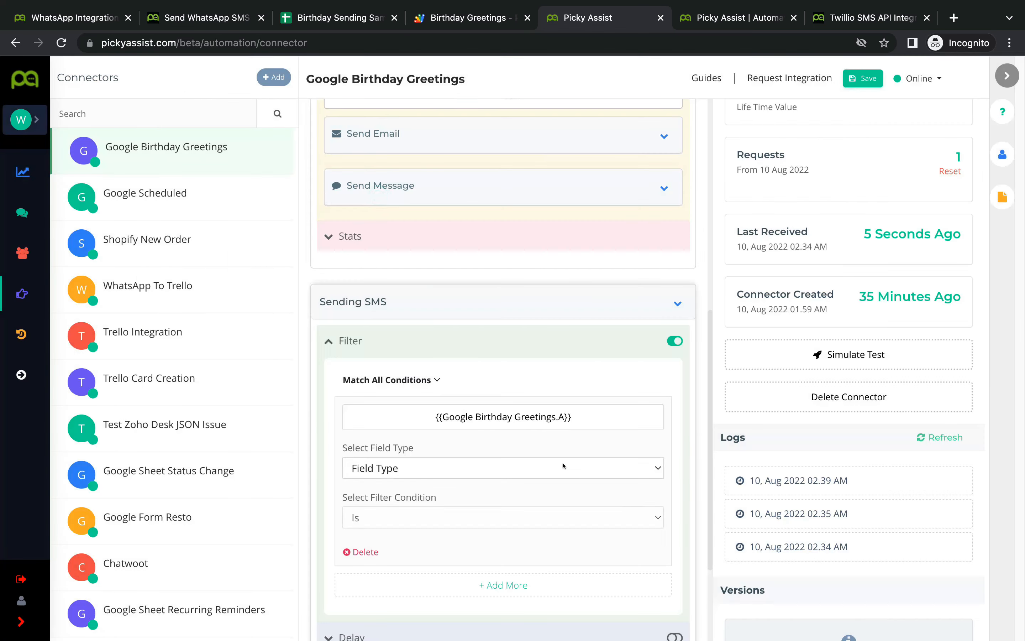
# Step: Set field type Whatsapp, condition Isn't, and channel Whatsapp Web Automation
pyautogui.scroll(-5, 378, 250)
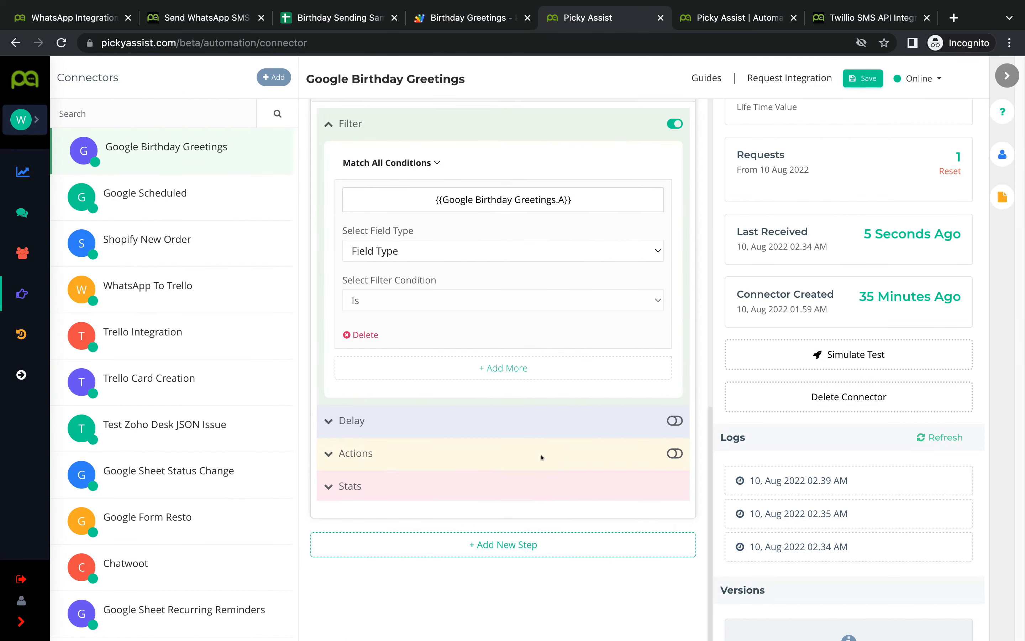
pyautogui.click(486, 249)
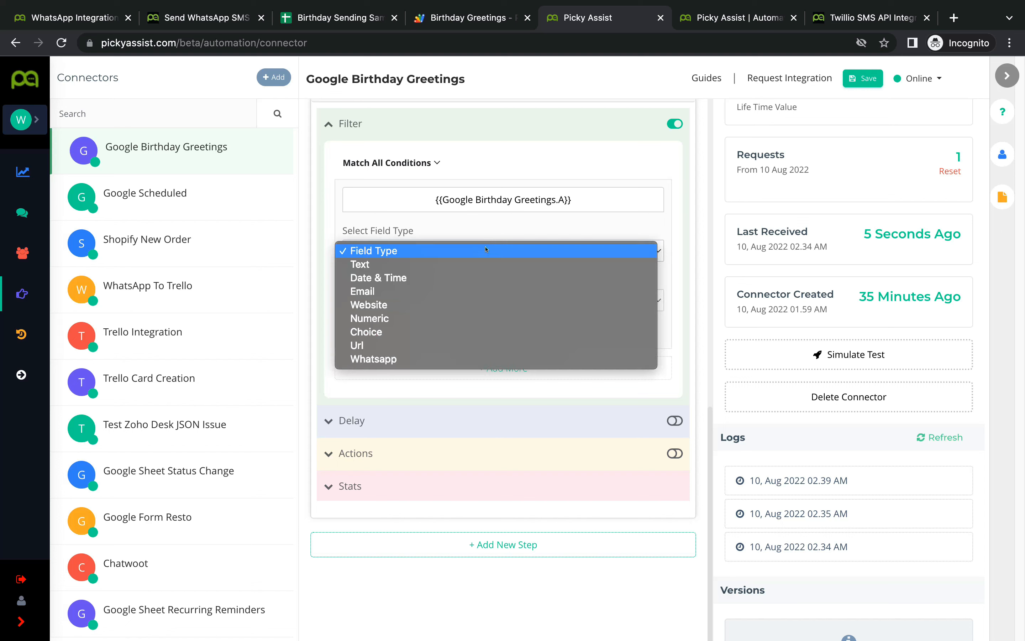
pyautogui.click(454, 358)
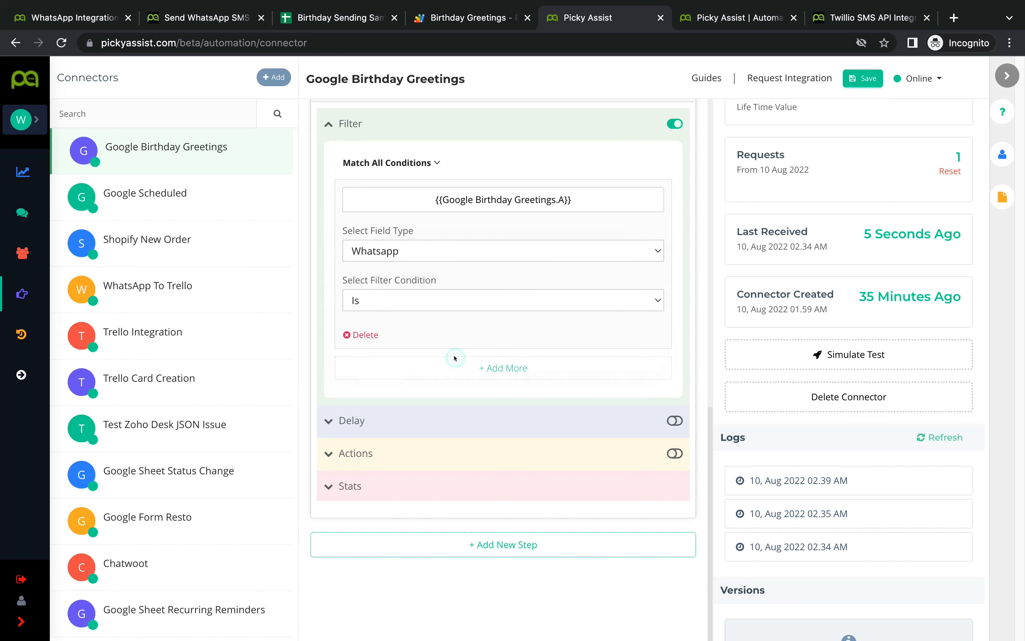
pyautogui.click(472, 300)
pyautogui.click(466, 316)
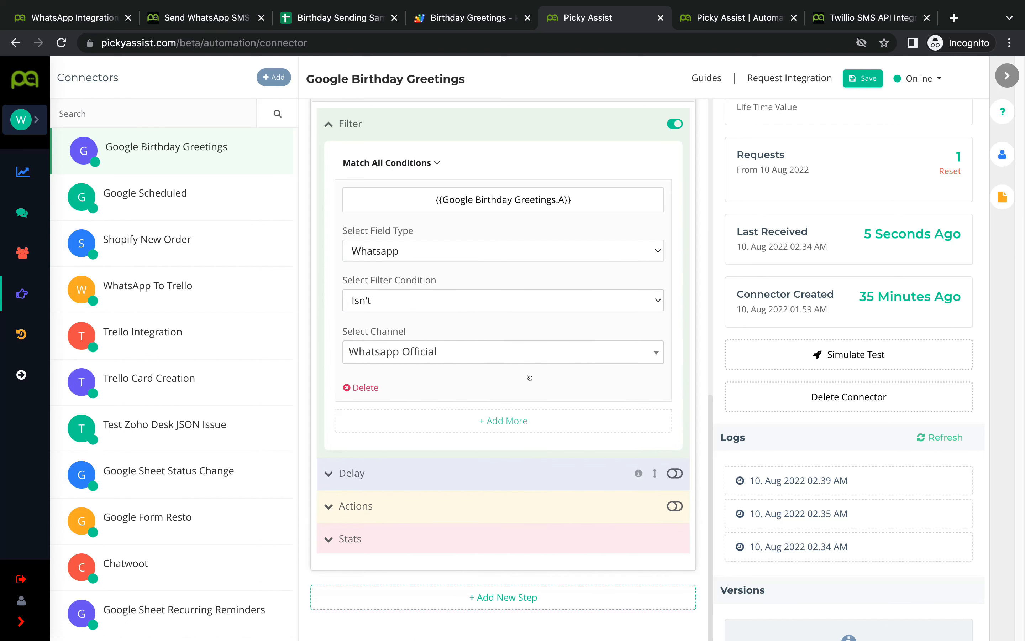
pyautogui.click(466, 350)
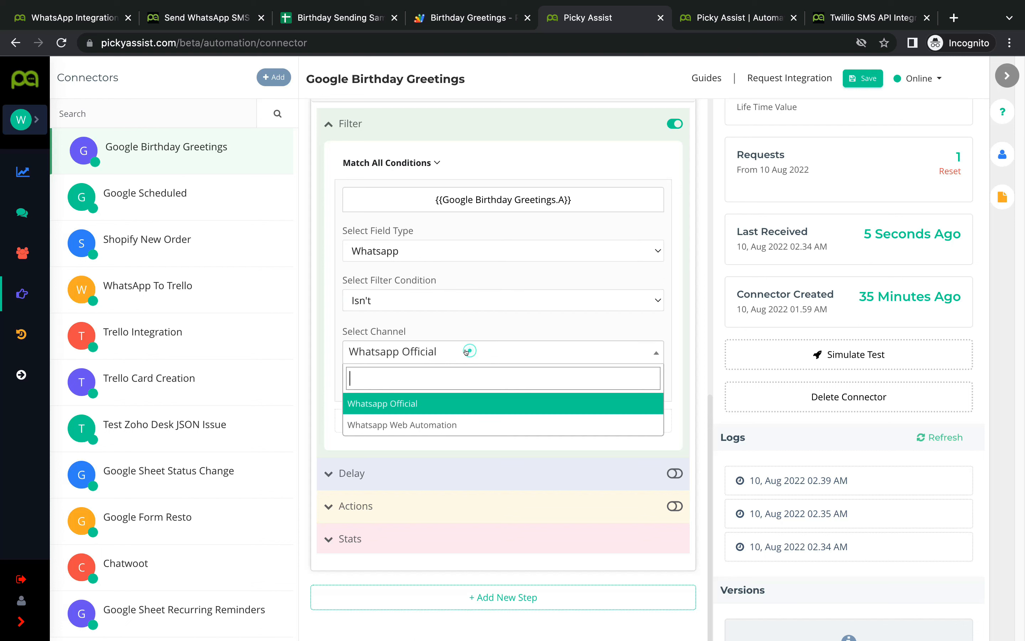
pyautogui.click(442, 425)
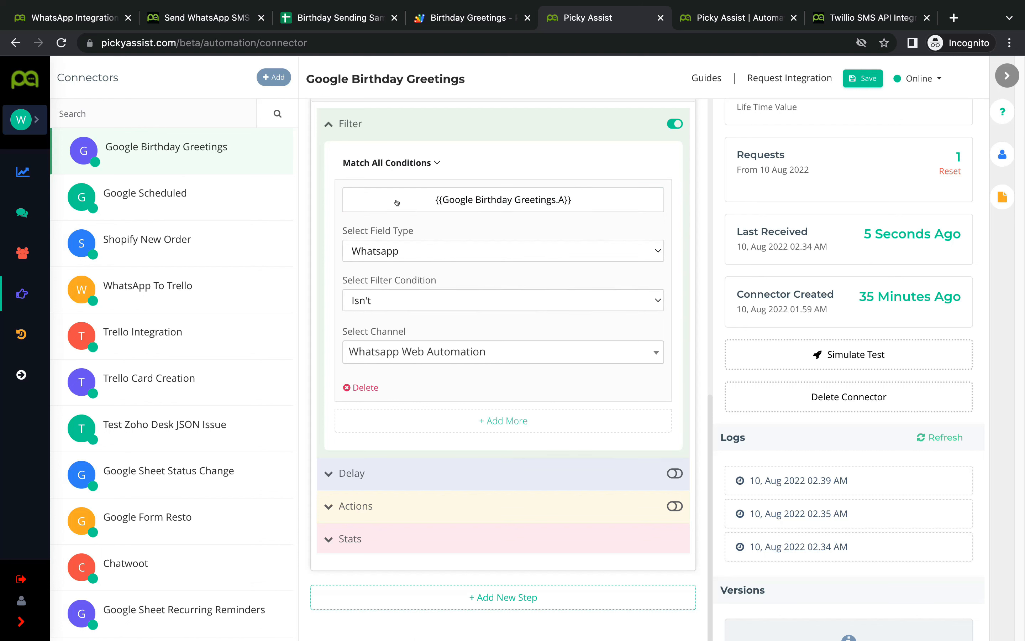
# Step: Enable actions on the Sending SMS step and add an HTTP Request action
pyautogui.scroll(-1, 487, 428)
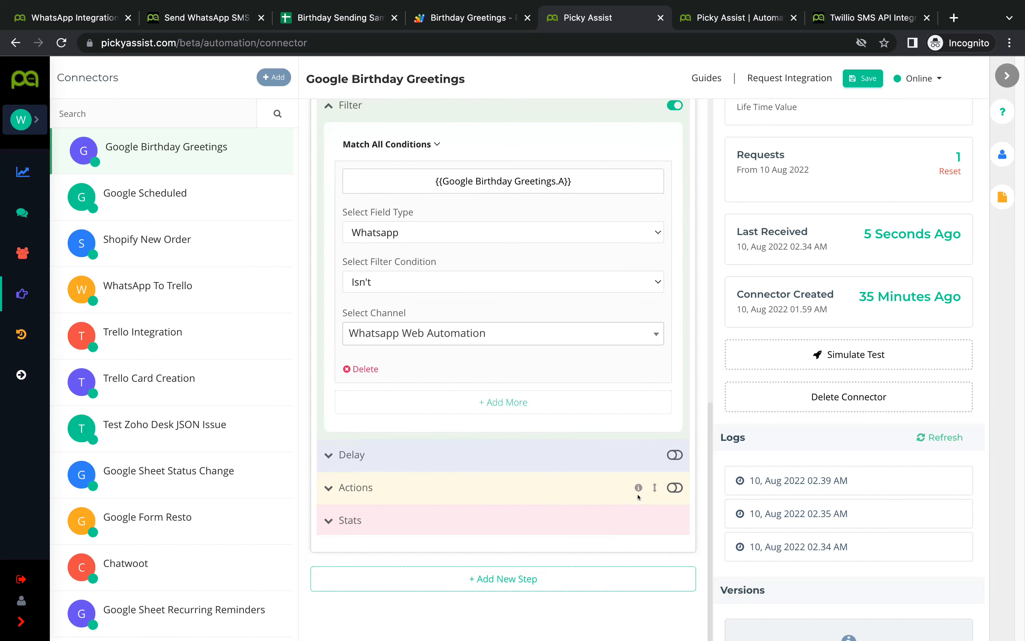
pyautogui.click(676, 487)
pyautogui.scroll(-2, 549, 485)
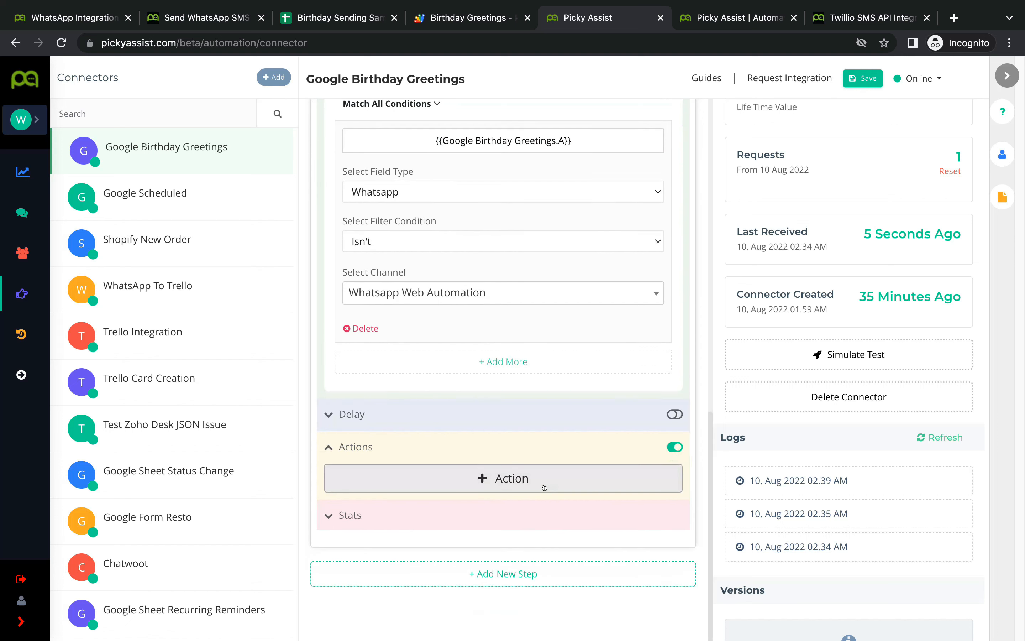
pyautogui.click(542, 482)
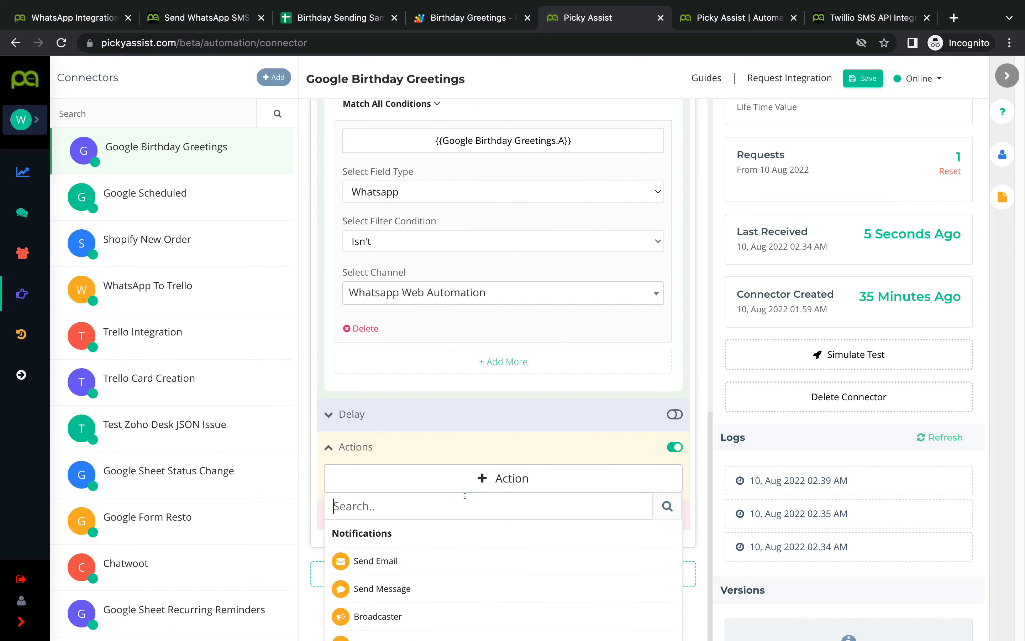
pyautogui.write('htt')
pyautogui.click(483, 530)
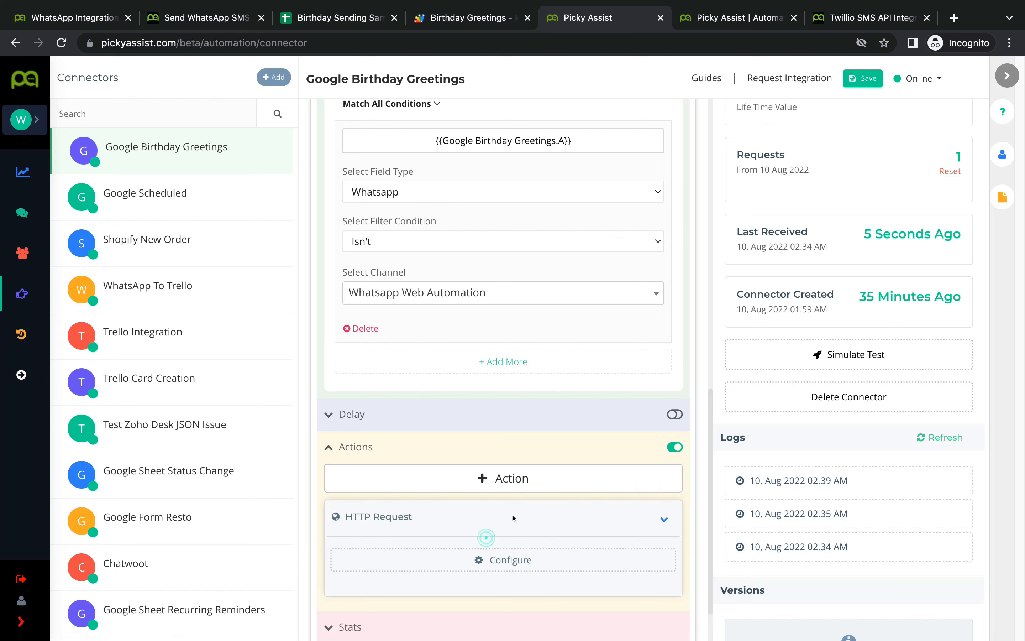
pyautogui.scroll(-2, 487, 530)
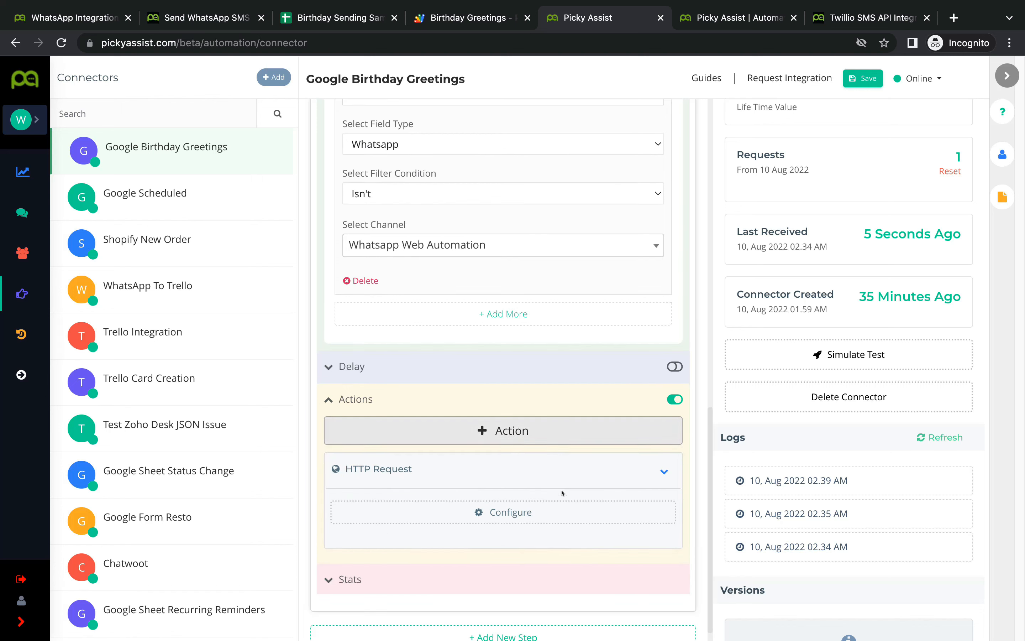
pyautogui.click(524, 513)
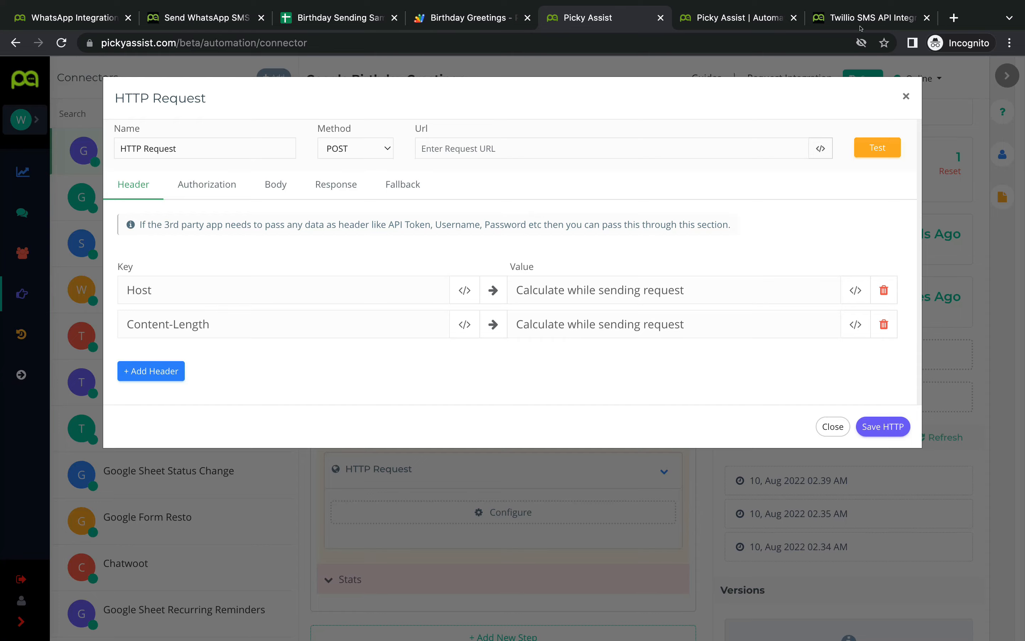
# Step: Browse the Twilio SMS integration guide on the blog
pyautogui.click(860, 23)
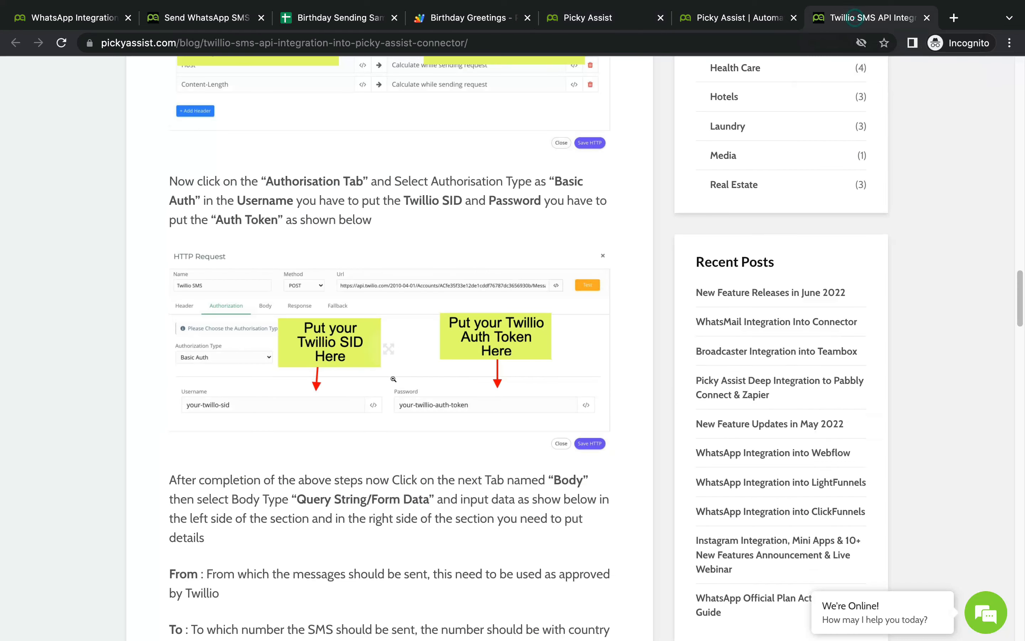
pyautogui.scroll(-12, 393, 378)
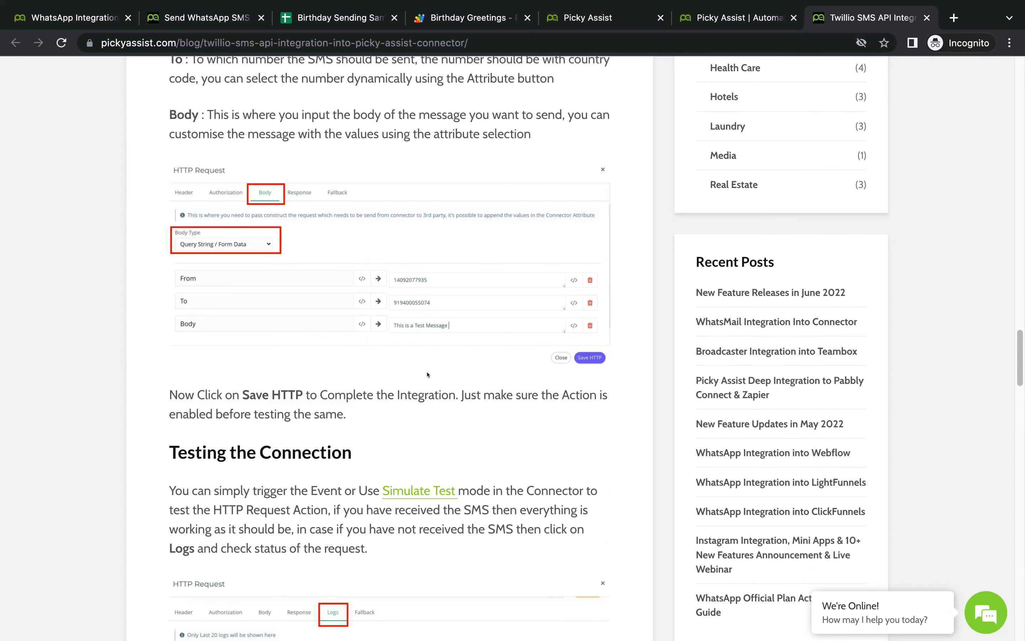
pyautogui.scroll(20, 428, 374)
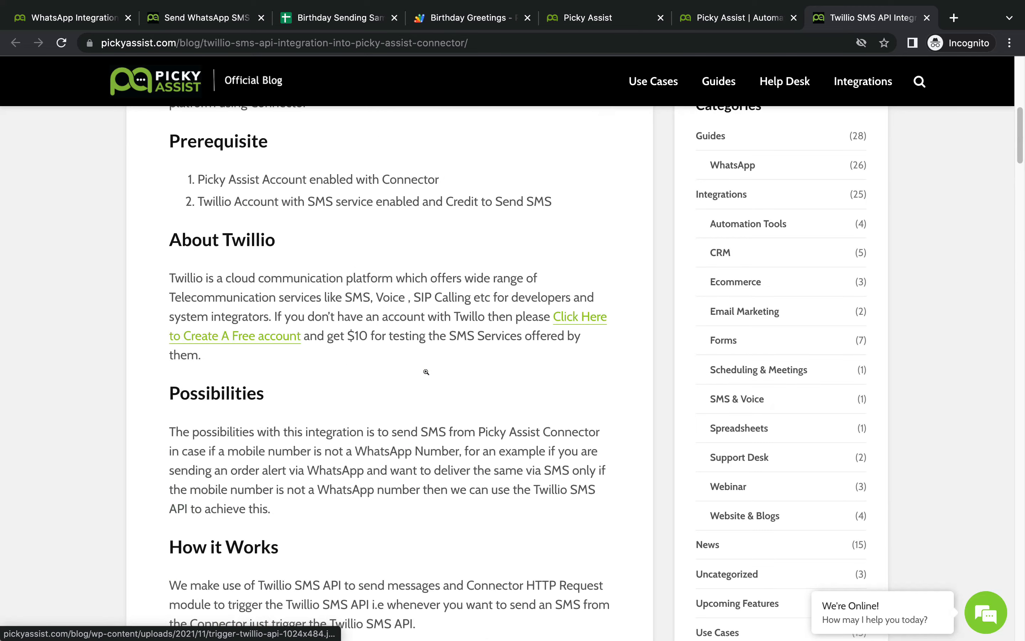
pyautogui.scroll(8, 426, 372)
pyautogui.scroll(-4, 426, 372)
pyautogui.scroll(4, 427, 373)
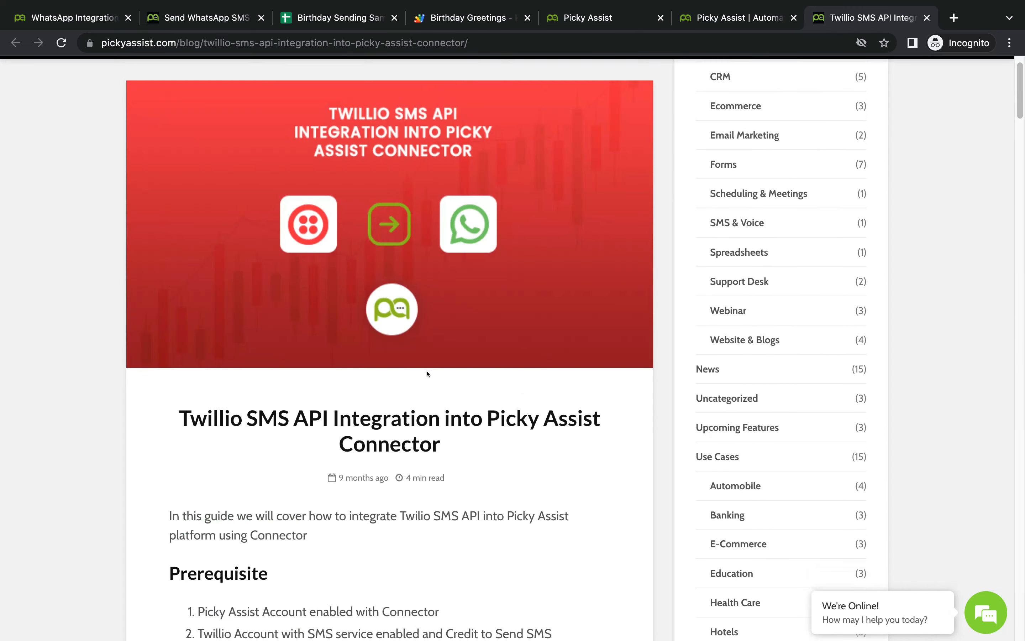
pyautogui.scroll(2, 427, 374)
pyautogui.click(919, 78)
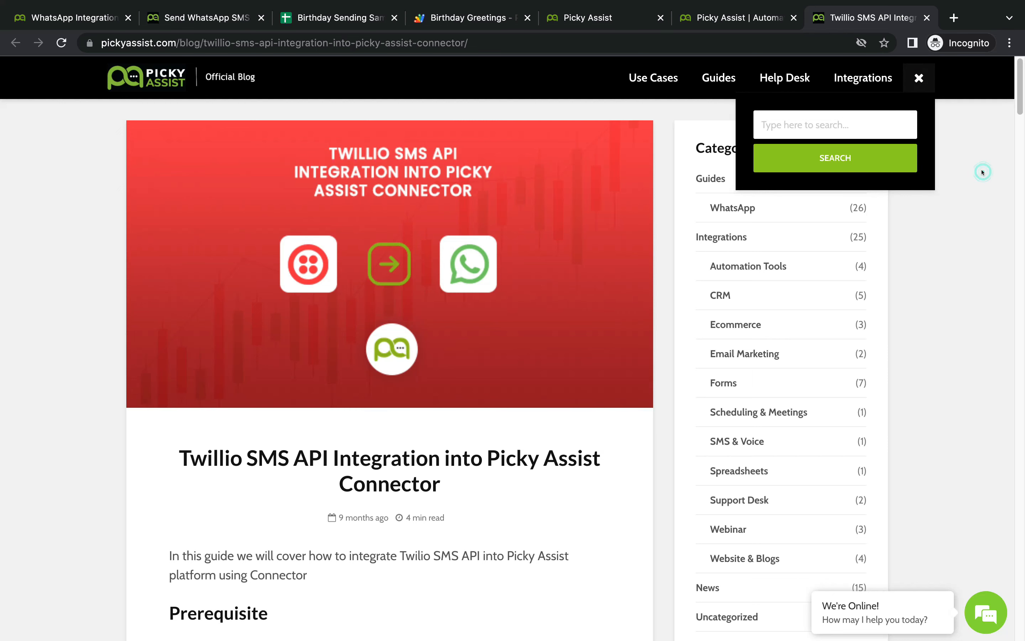
pyautogui.click(919, 77)
pyautogui.scroll(-3, 397, 432)
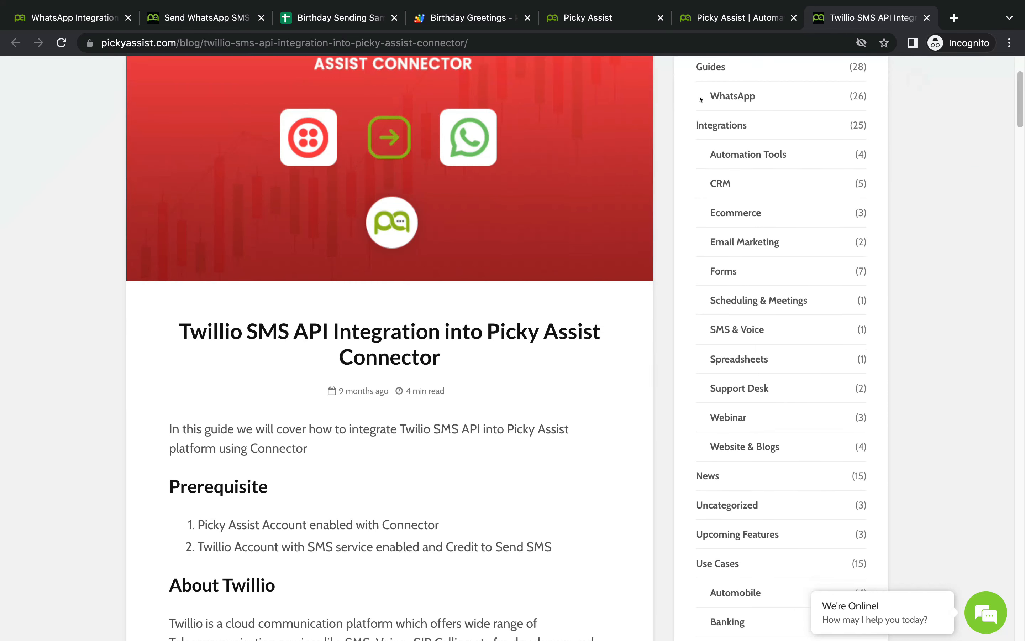
# Step: Return to the Picky Assist connector and close the HTTP Request settings unsaved
pyautogui.click(734, 23)
pyautogui.click(574, 21)
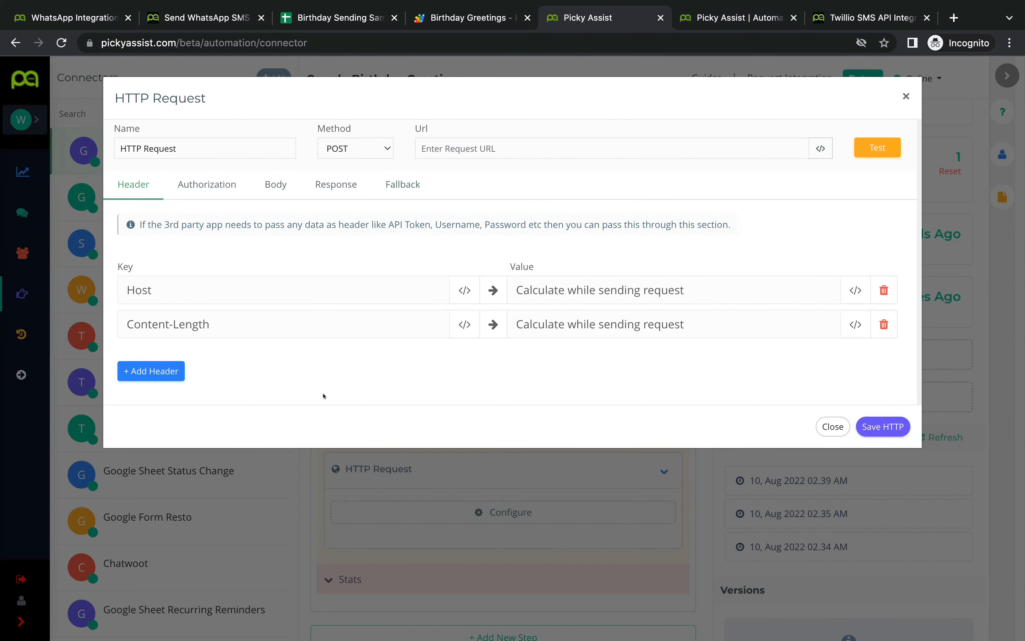
pyautogui.click(900, 98)
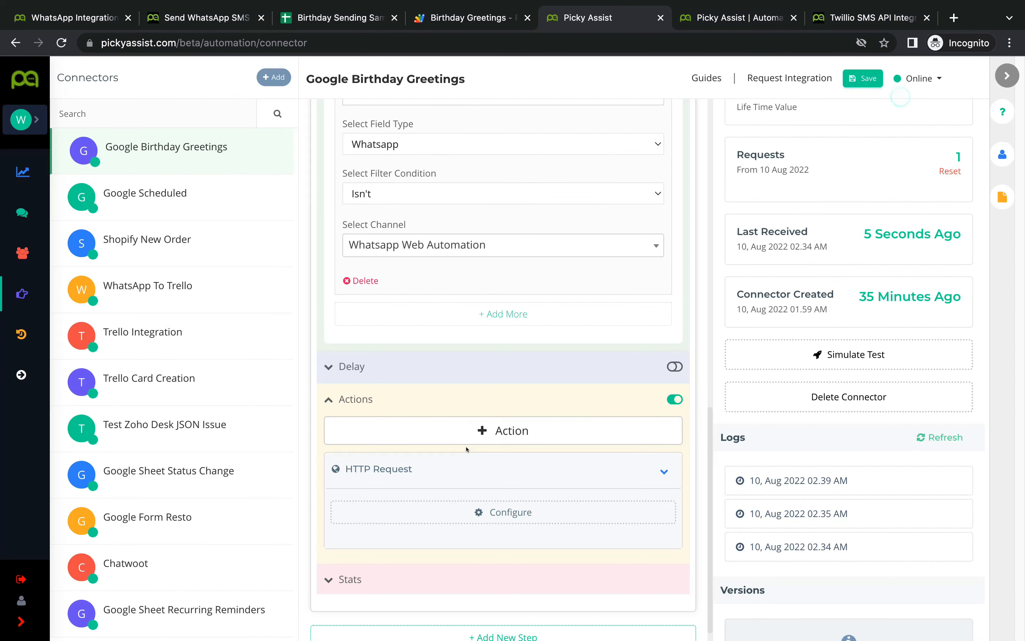
# Step: Switch off the Sending SMS step's Actions and Filter toggles
pyautogui.click(673, 398)
pyautogui.scroll(4, 593, 419)
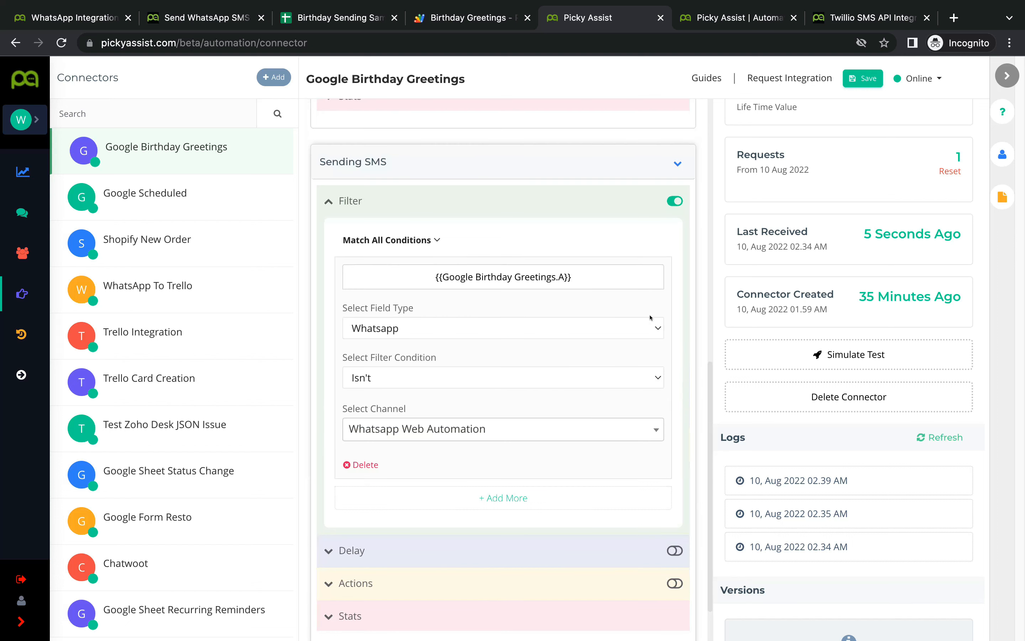
pyautogui.click(666, 200)
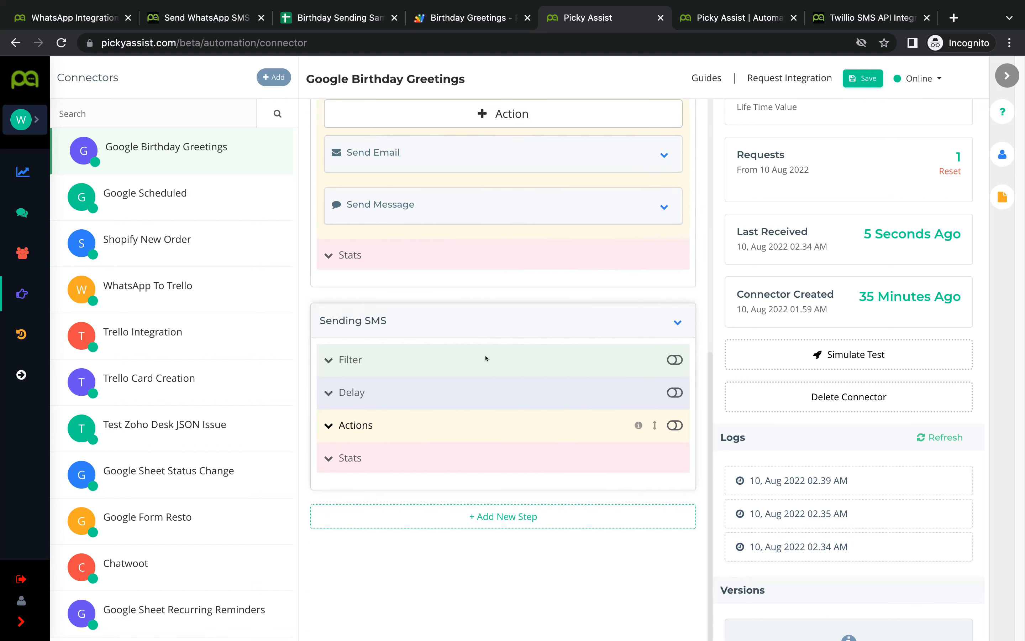
pyautogui.scroll(6, 524, 426)
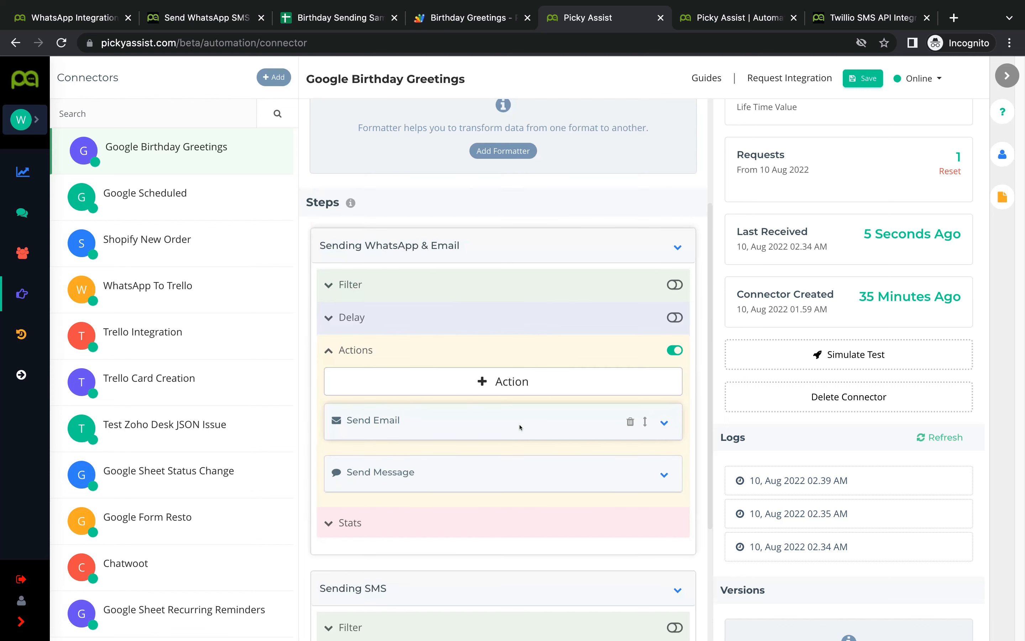
pyautogui.scroll(-1, 521, 429)
pyautogui.scroll(-1, 521, 430)
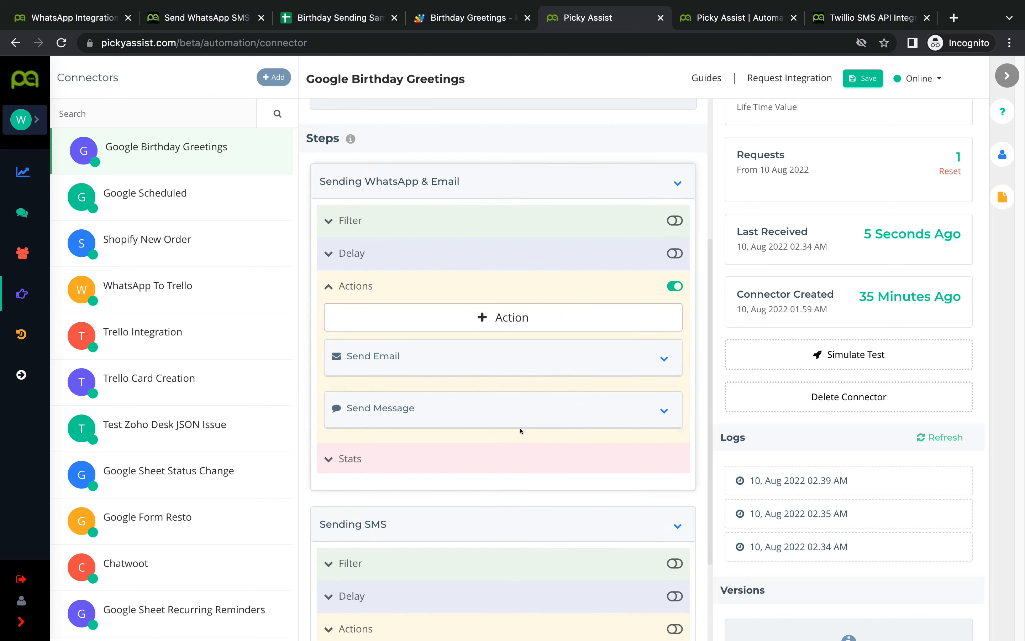
# Step: Save the connector and dismiss the SUCCESS confirmation
pyautogui.click(863, 78)
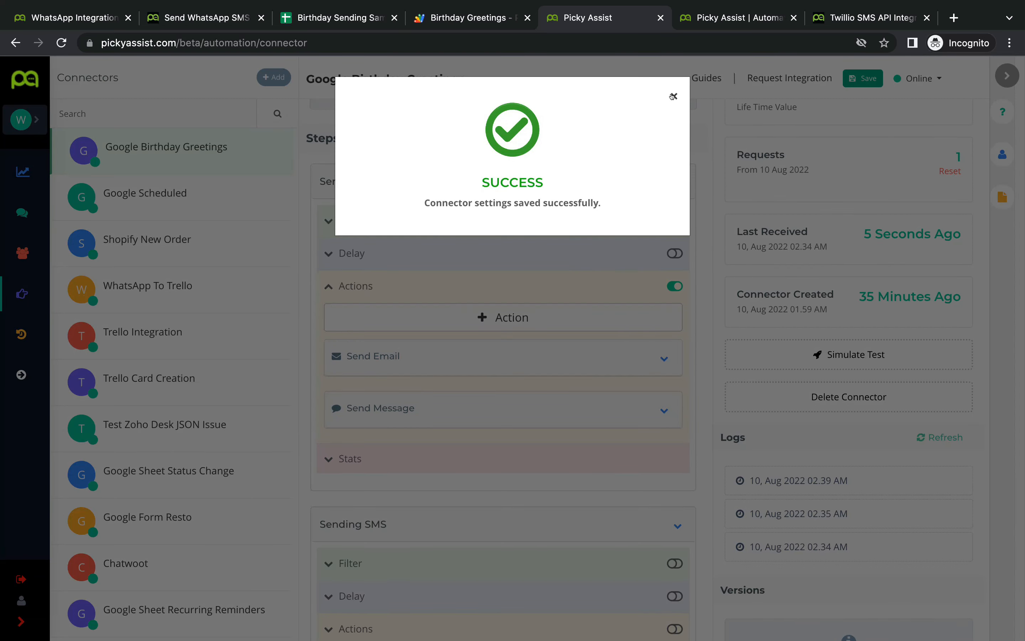
pyautogui.click(673, 96)
pyautogui.scroll(-1, 532, 518)
pyautogui.scroll(-2, 408, 544)
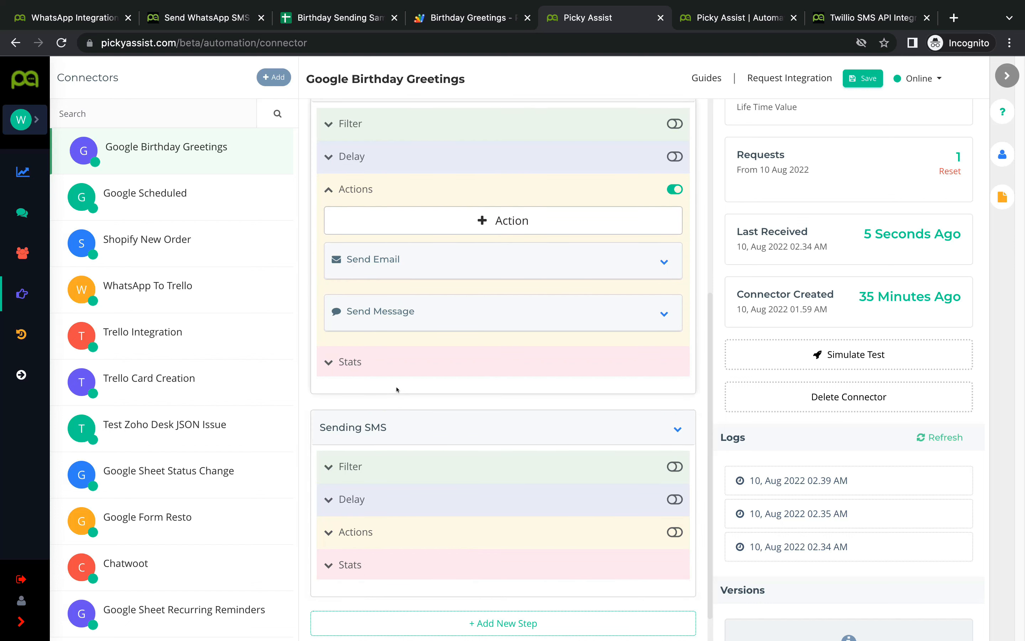
pyautogui.scroll(-1, 496, 439)
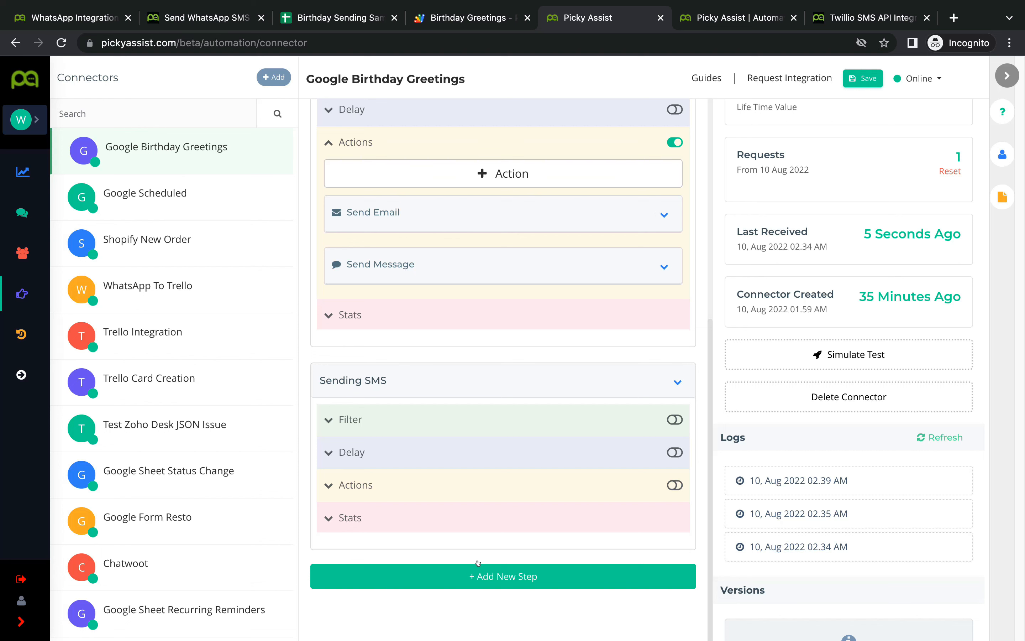
pyautogui.click(511, 174)
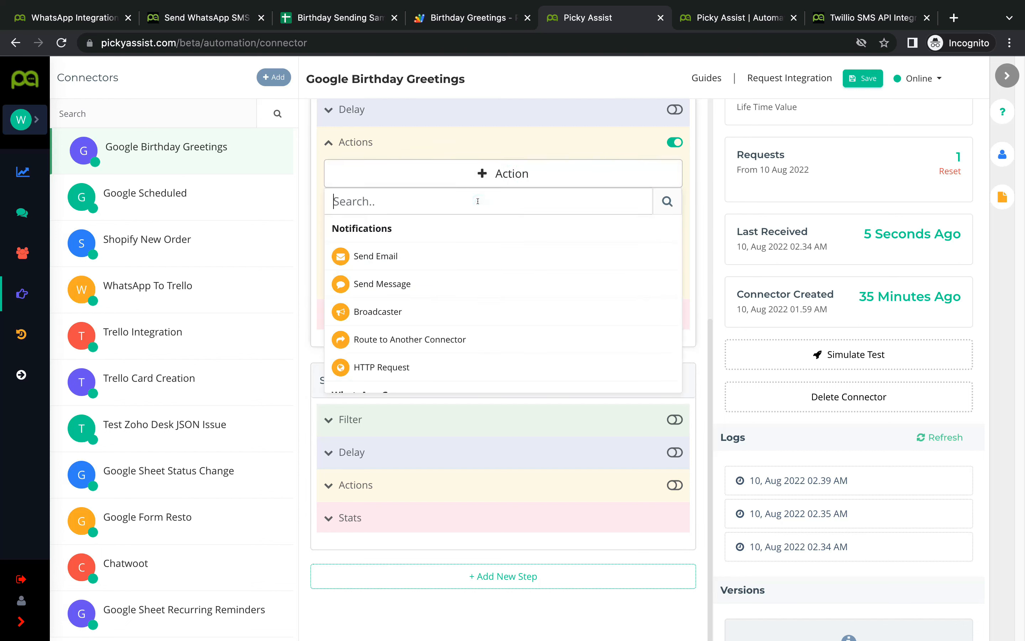
pyautogui.write('sen')
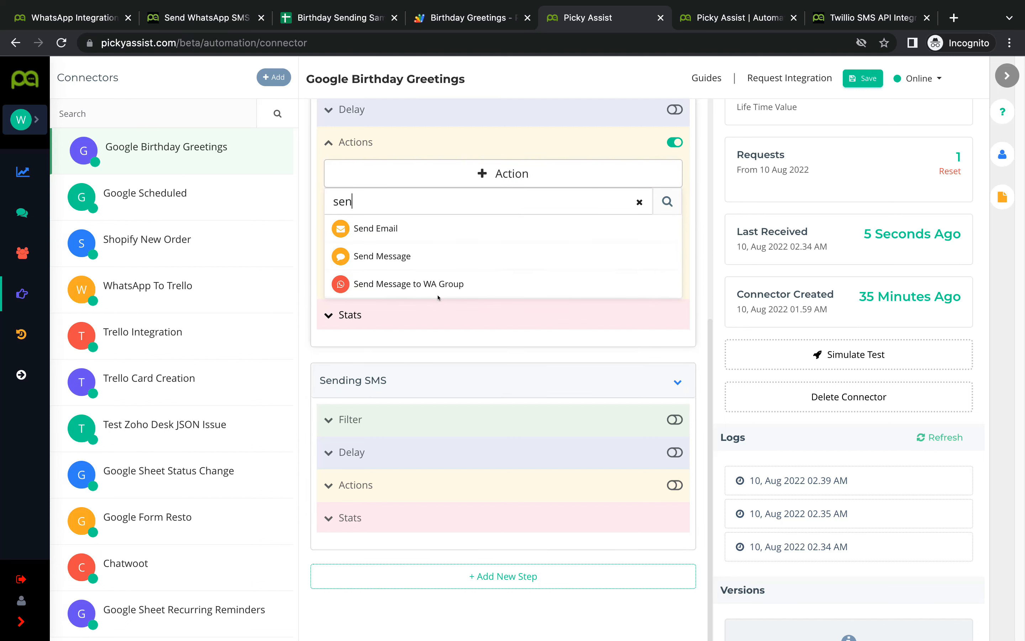
pyautogui.click(440, 284)
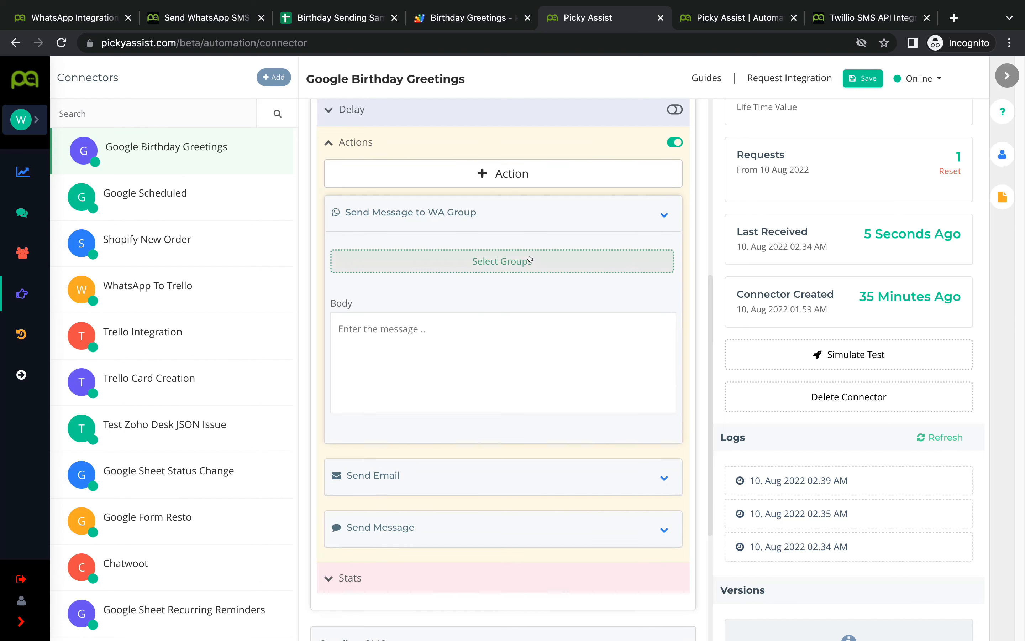
pyautogui.click(435, 352)
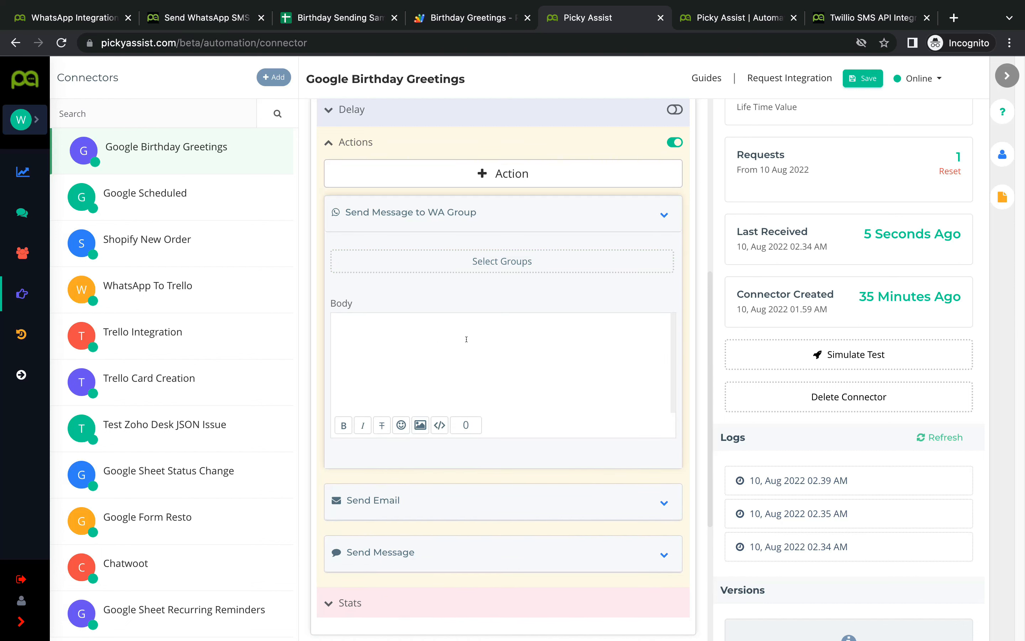
pyautogui.moveTo(629, 213)
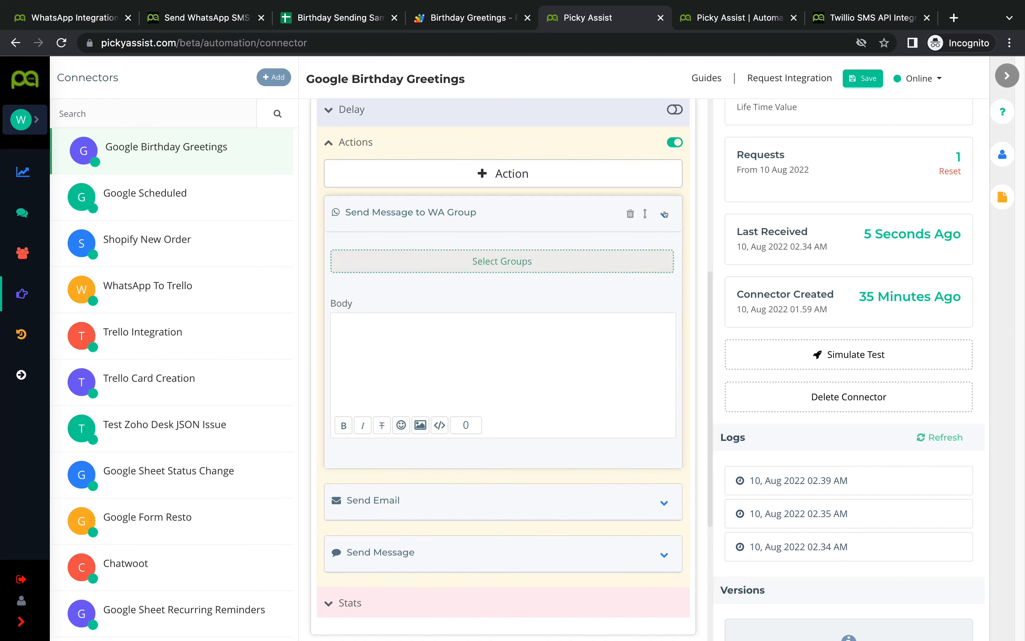
pyautogui.click(629, 214)
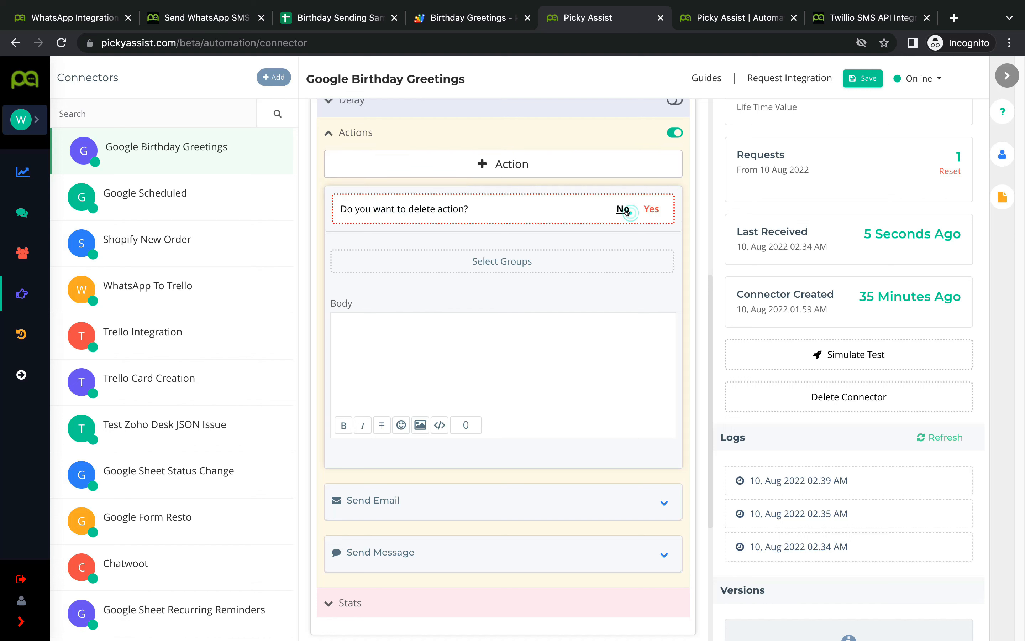
pyautogui.click(646, 212)
pyautogui.scroll(3, 615, 267)
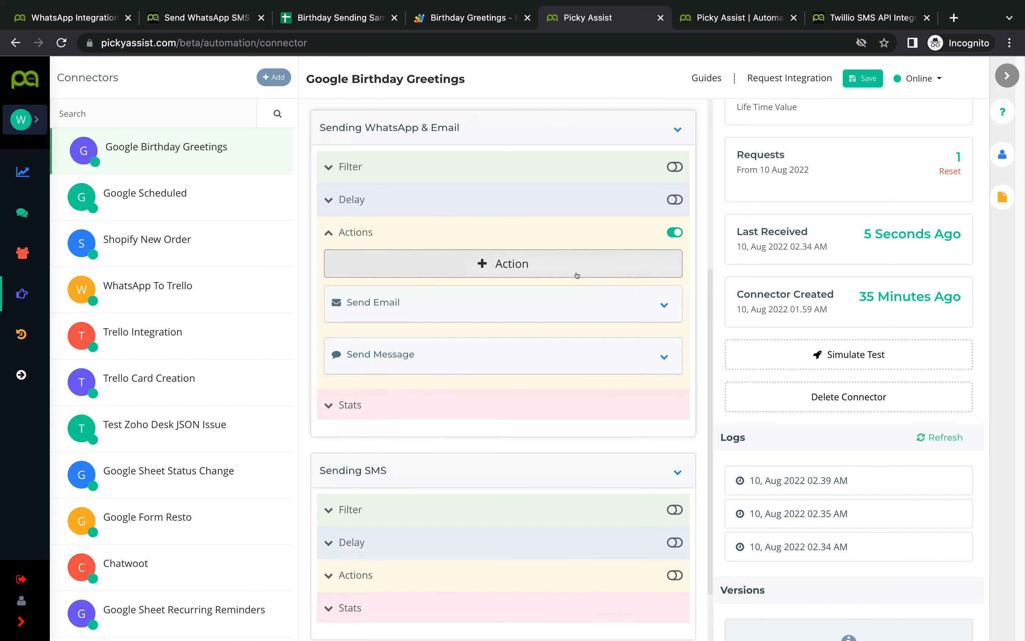
pyautogui.scroll(1, 521, 287)
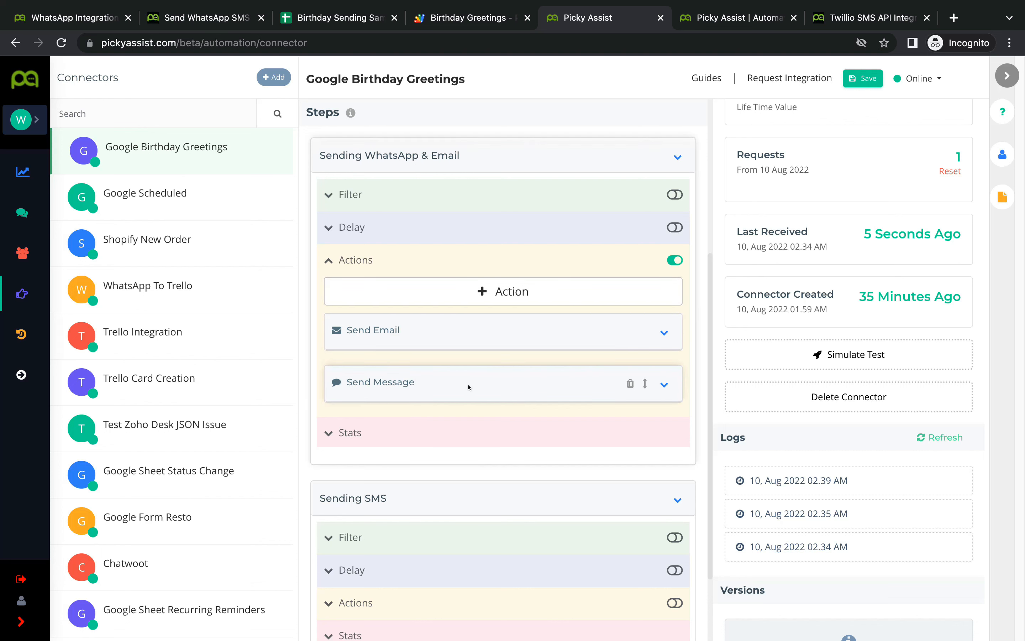
pyautogui.scroll(4, 606, 305)
pyautogui.click(863, 78)
pyautogui.click(673, 96)
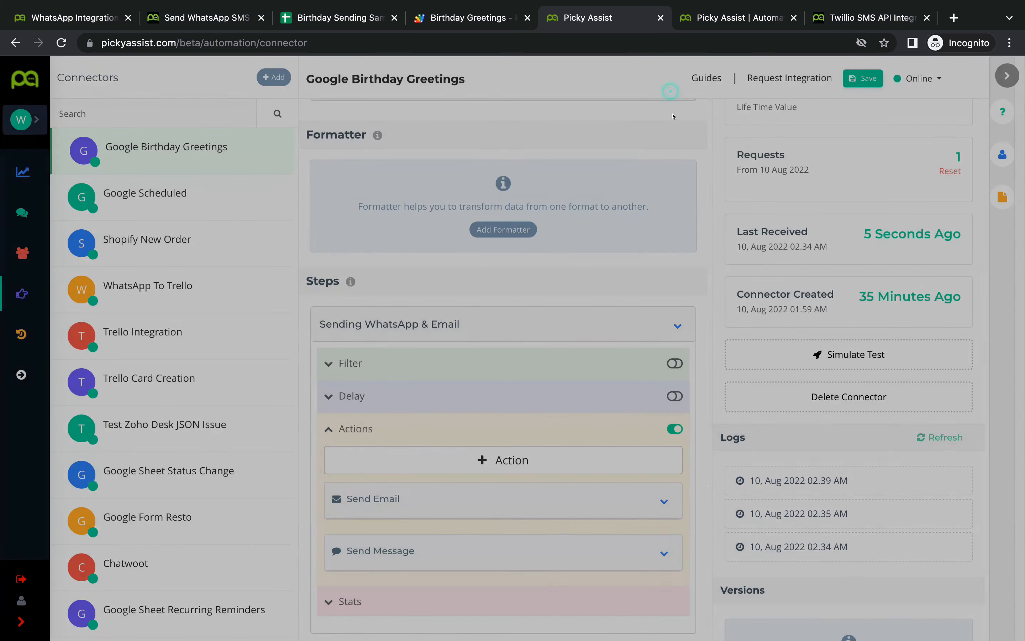
# Step: Run the PickyAlert birthday script, refresh the connector logs, and check WhatsApp for the message
pyautogui.click(466, 23)
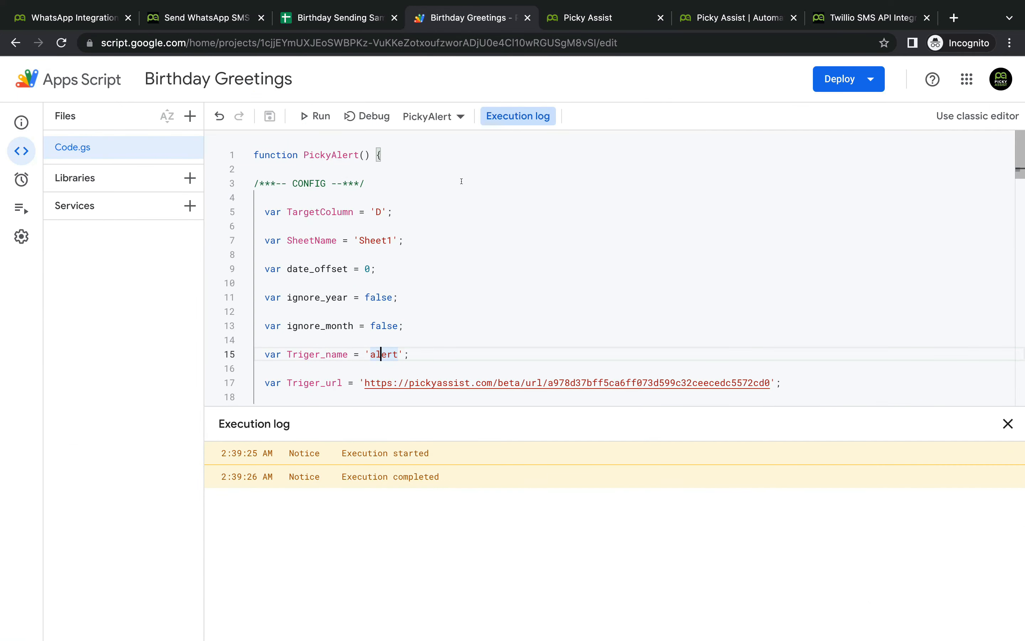
pyautogui.click(318, 116)
pyautogui.click(601, 17)
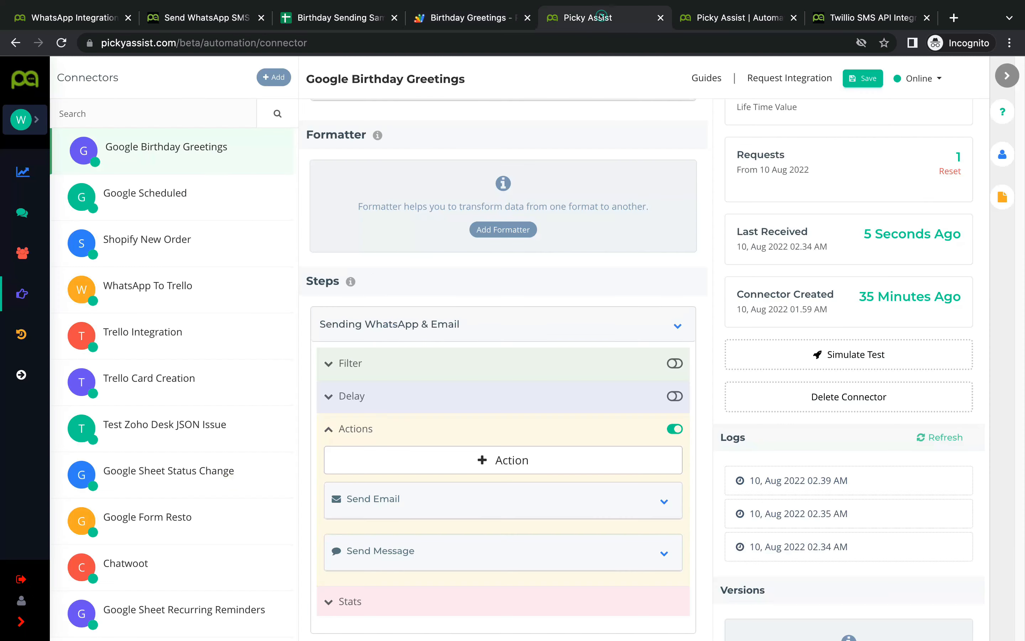
pyautogui.click(945, 436)
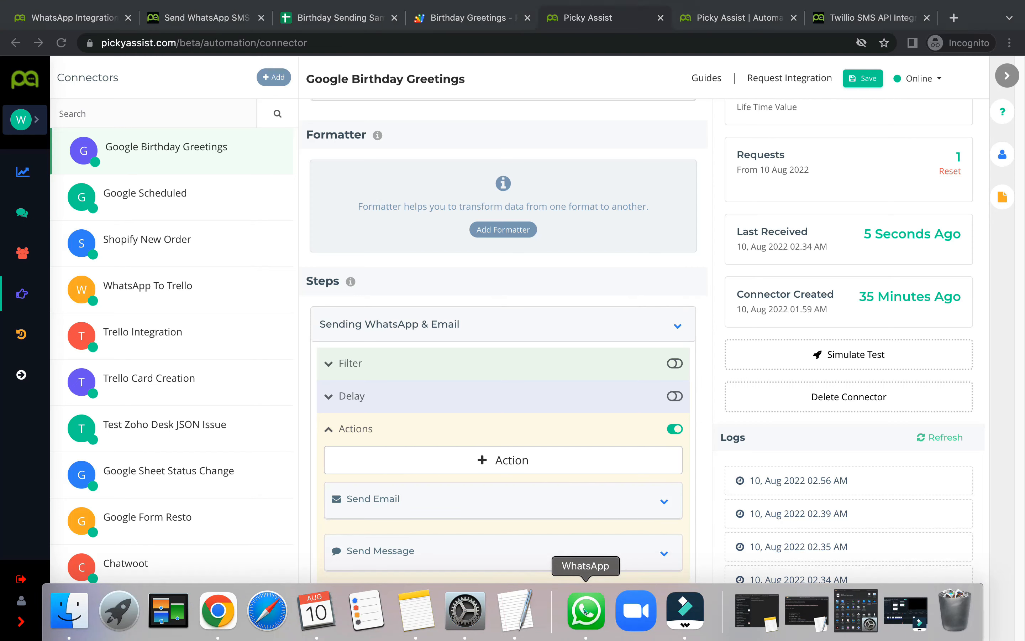
pyautogui.click(586, 610)
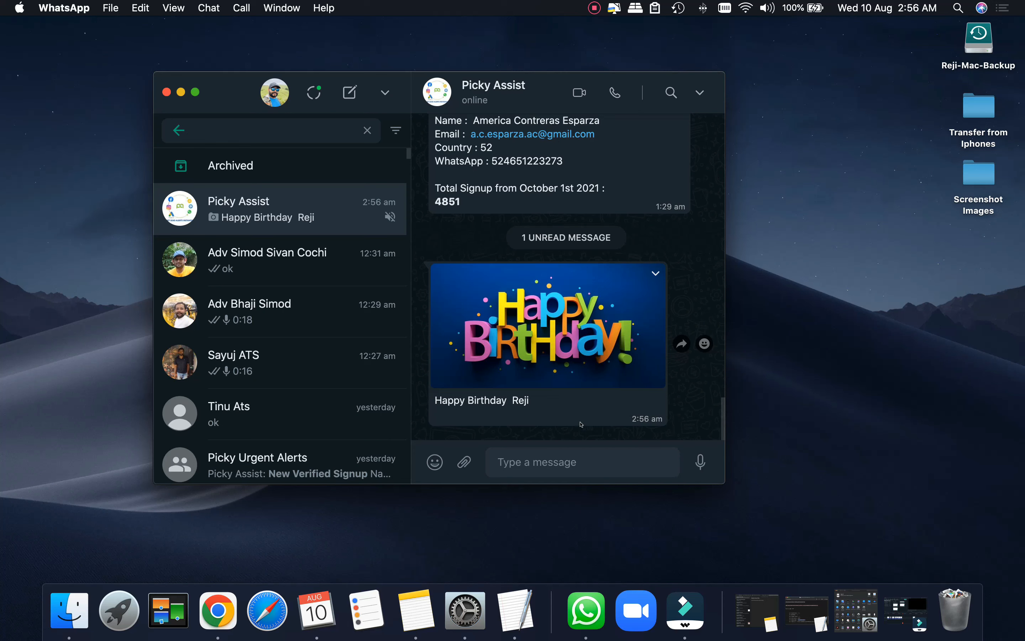
pyautogui.click(231, 630)
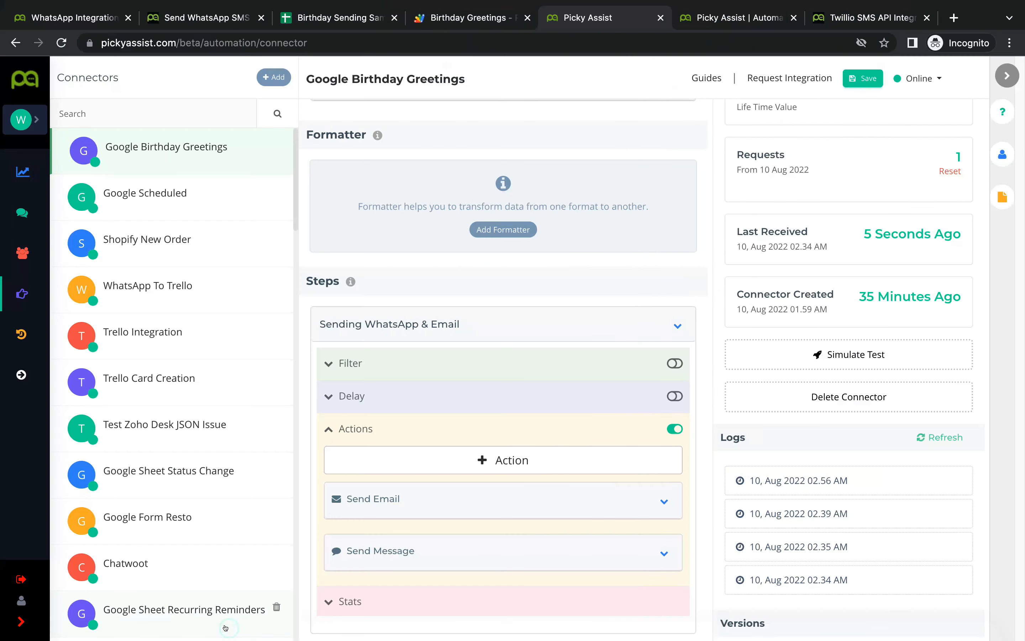